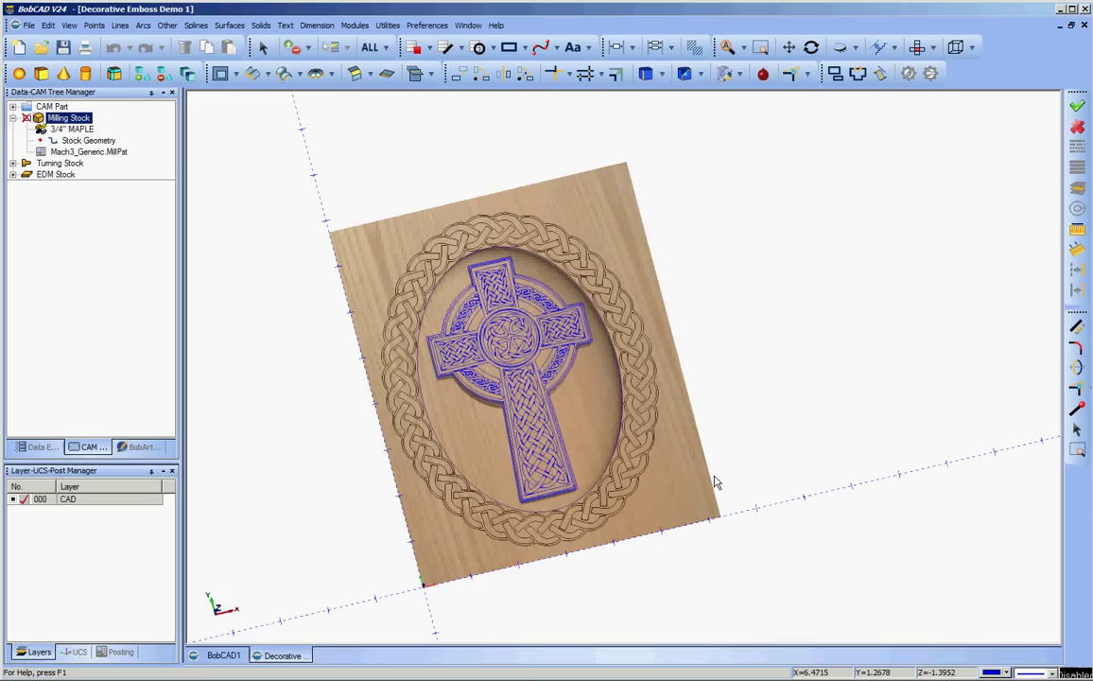
Step: Edit the milling stock, setting its length in X to 6.25 and its width in Y to 7.75
{"action": "middle_click_drag", "start_coordinate": [715, 482], "coordinate": [667, 441]}
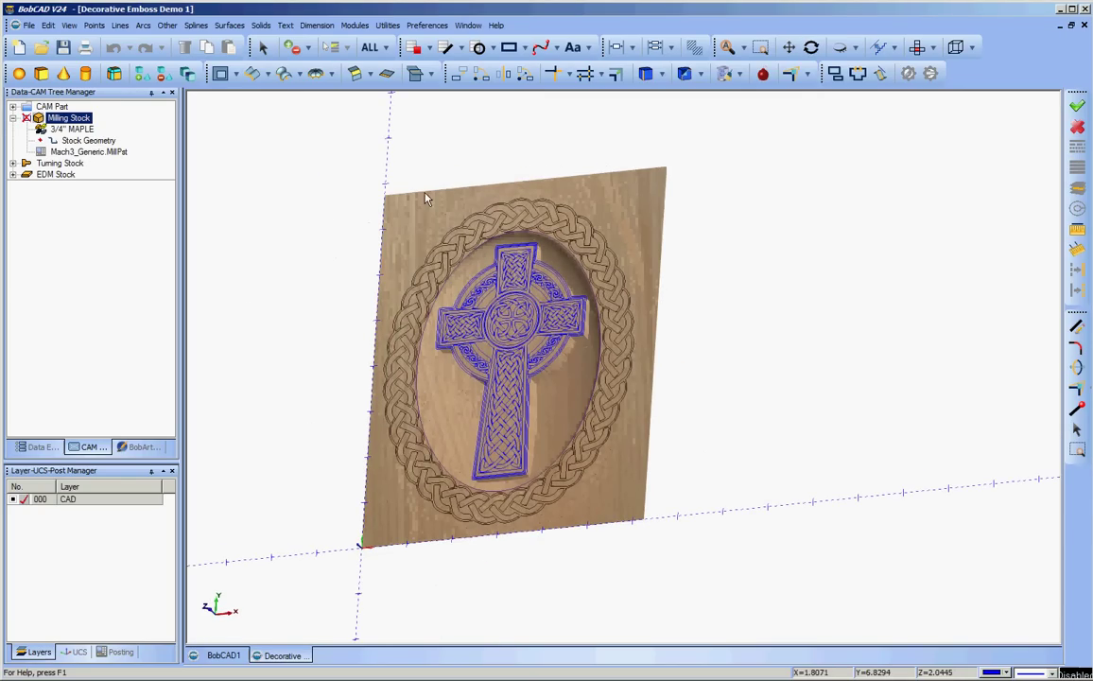
{"action": "right_click", "coordinate": [89, 124]}
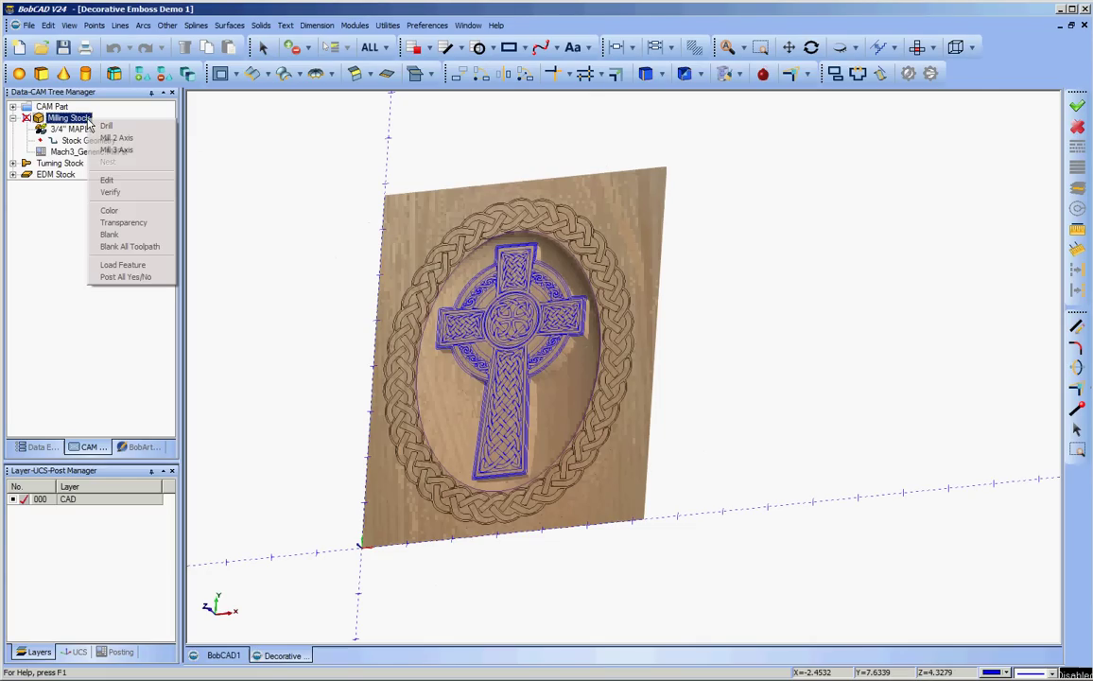
{"action": "left_click", "coordinate": [120, 179]}
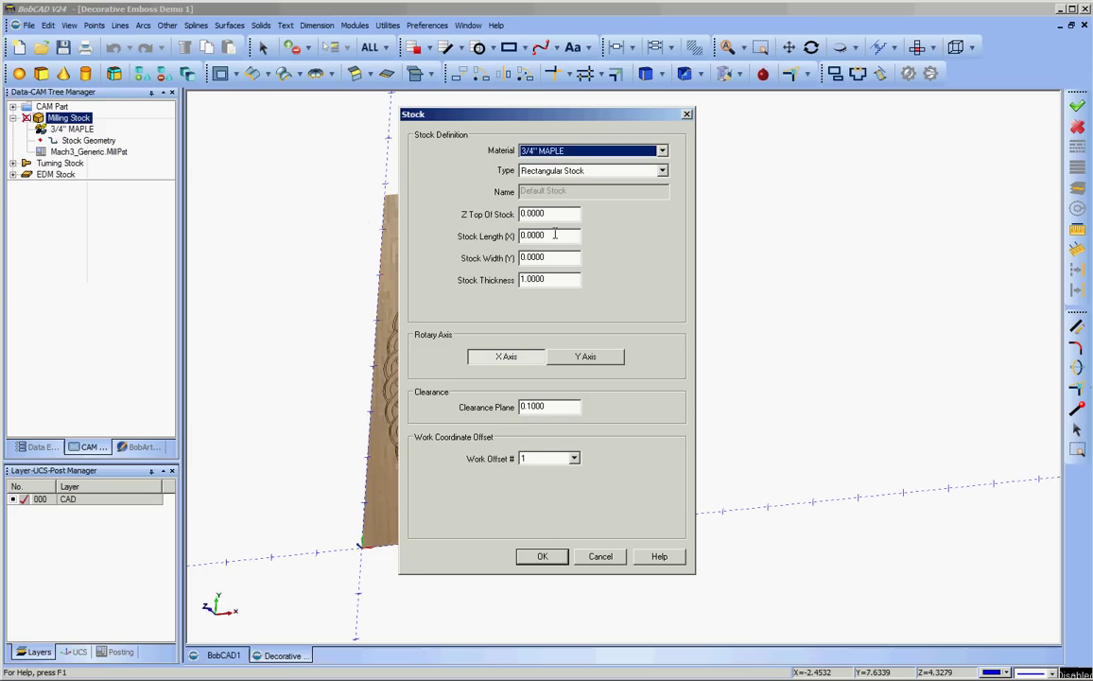
{"action": "left_click_drag", "start_coordinate": [556, 236], "coordinate": [494, 243]}
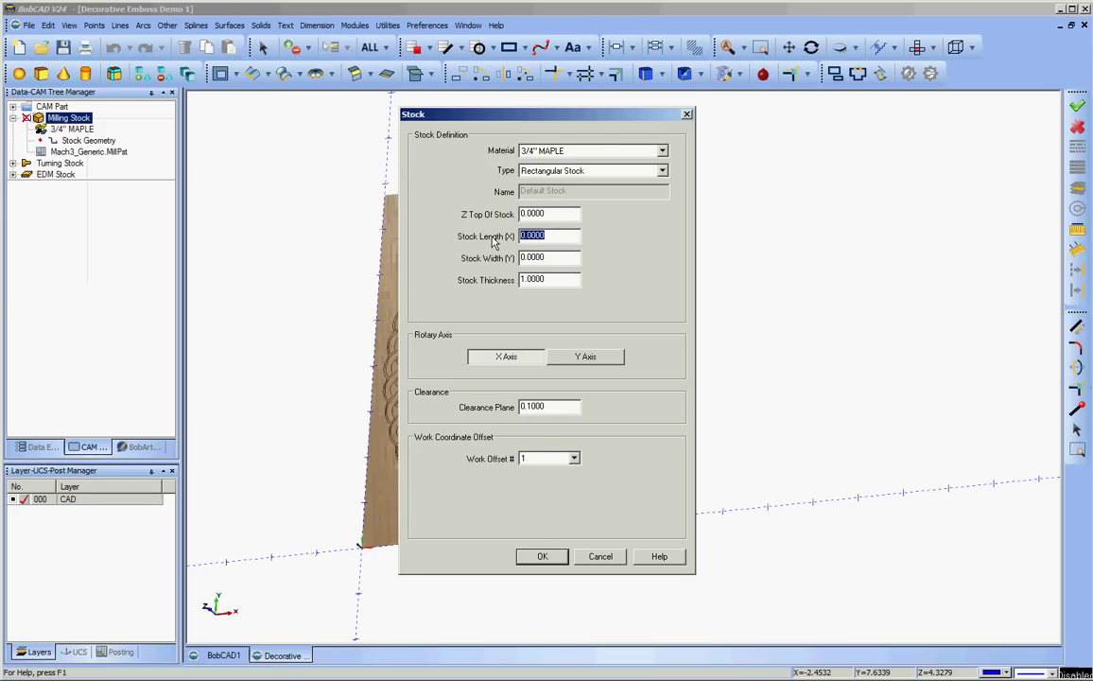
{"action": "key", "text": "BackSpace"}
{"action": "type", "text": "6.25"}
{"action": "key", "text": "Tab"}
{"action": "key", "text": "BackSpace"}
{"action": "type", "text": "7.75"}
{"action": "key", "text": "Return"}
Step: Set the milling stock's thickness to 0.75
{"action": "left_click", "coordinate": [73, 130]}
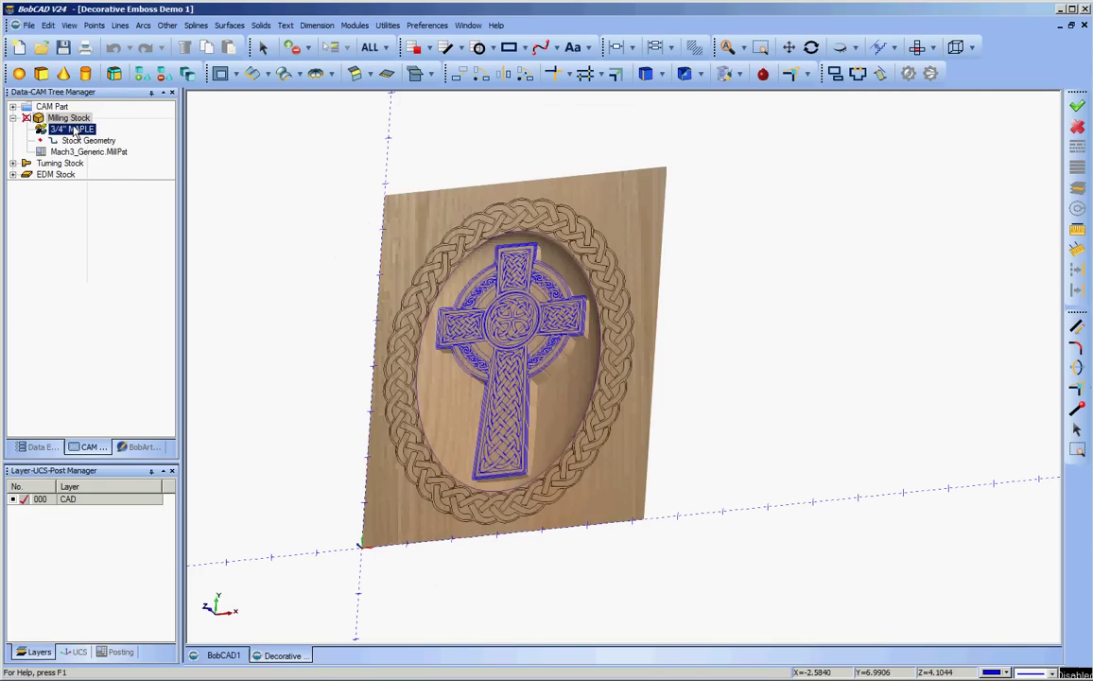
{"action": "right_click", "coordinate": [68, 118]}
{"action": "left_click", "coordinate": [94, 175]}
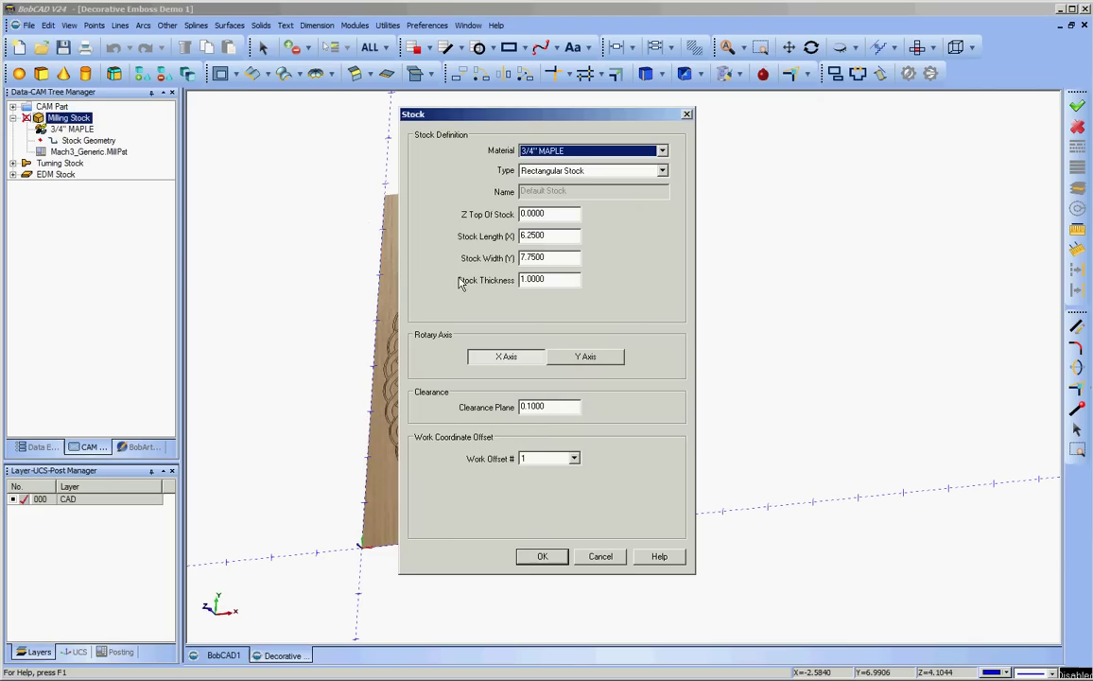
{"action": "key", "text": "Tab"}
{"action": "key", "text": "Tab"}
{"action": "key", "text": "Tab"}
{"action": "key", "text": "Tab"}
{"action": "key", "text": "Tab"}
{"action": "key", "text": "BackSpace"}
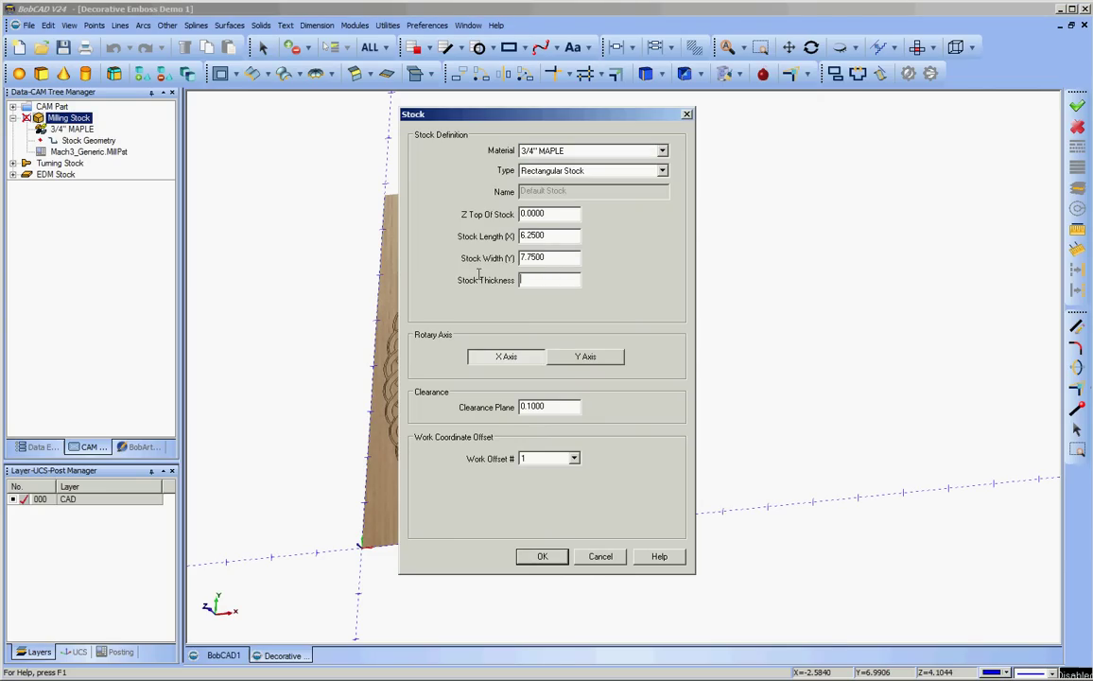
{"action": "type", "text": ".75"}
{"action": "left_click", "coordinate": [543, 556]}
Step: Unblank the milling stock to show the block around the embossed cross model
{"action": "left_click", "coordinate": [90, 152]}
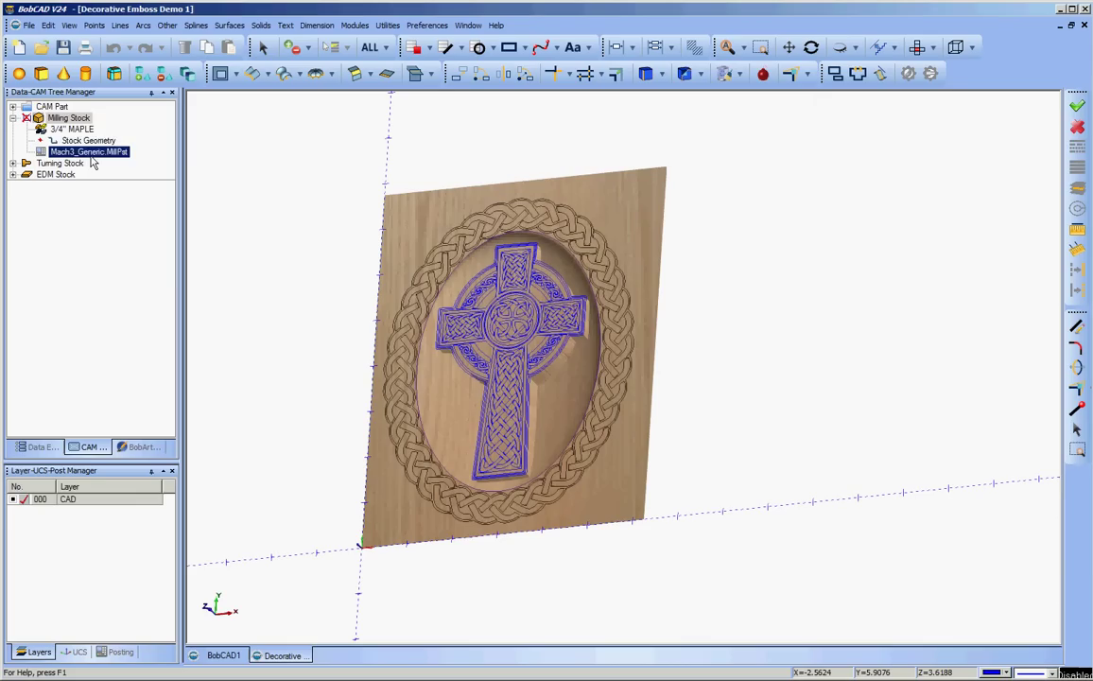
{"action": "left_click", "coordinate": [59, 117]}
{"action": "right_click", "coordinate": [58, 117]}
{"action": "left_click", "coordinate": [119, 231]}
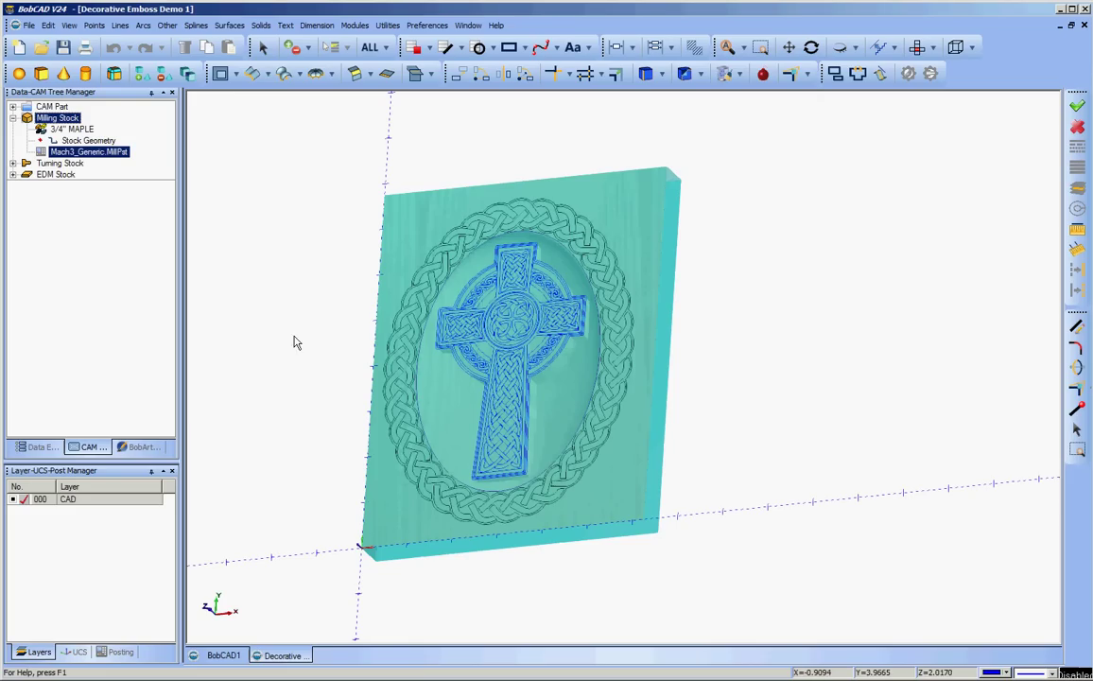
Step: Create a Mill 3 Axis operation on the milling stock with V-Carve as the feature type
{"action": "left_click", "coordinate": [63, 118]}
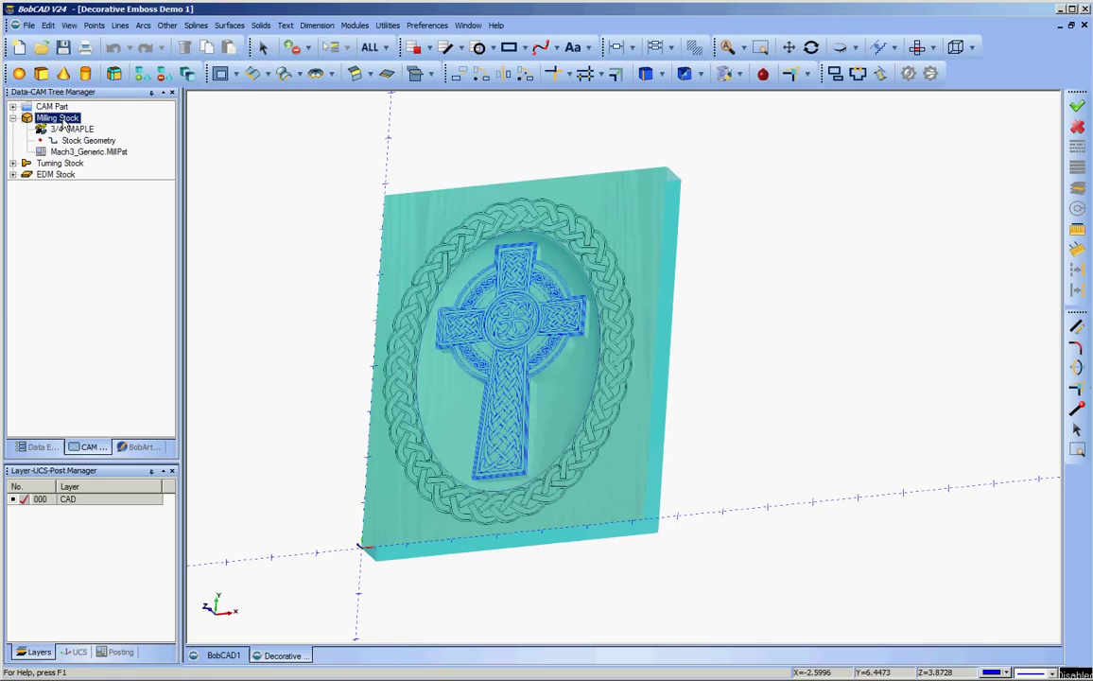
{"action": "right_click", "coordinate": [62, 121]}
{"action": "left_click", "coordinate": [89, 148]}
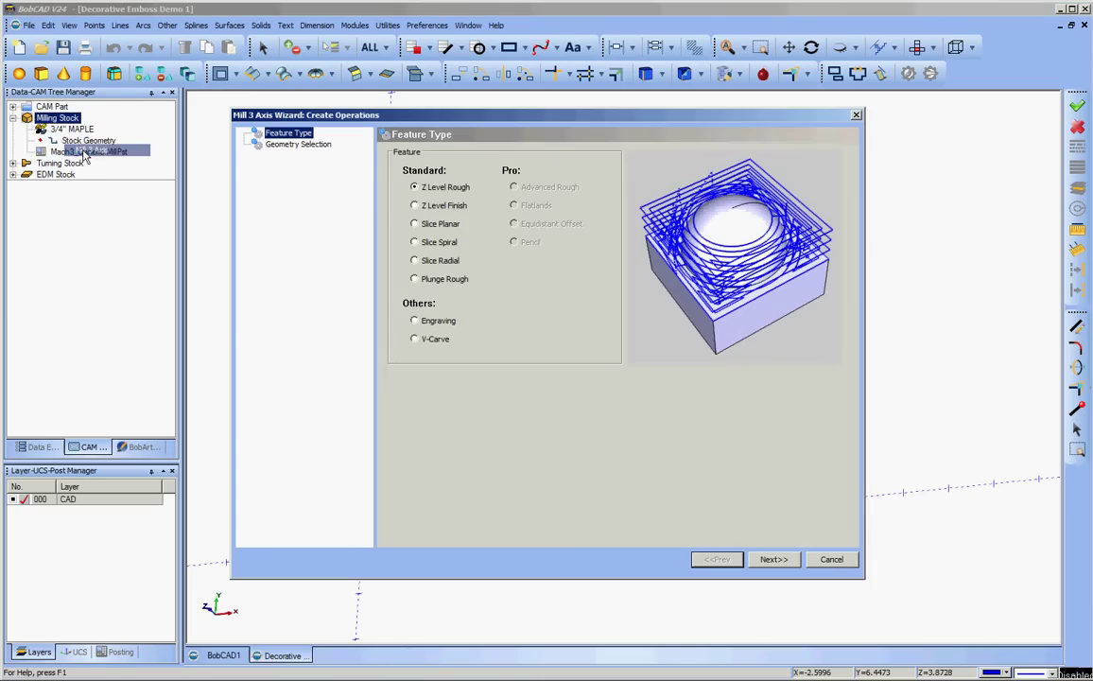
{"action": "left_click", "coordinate": [414, 338]}
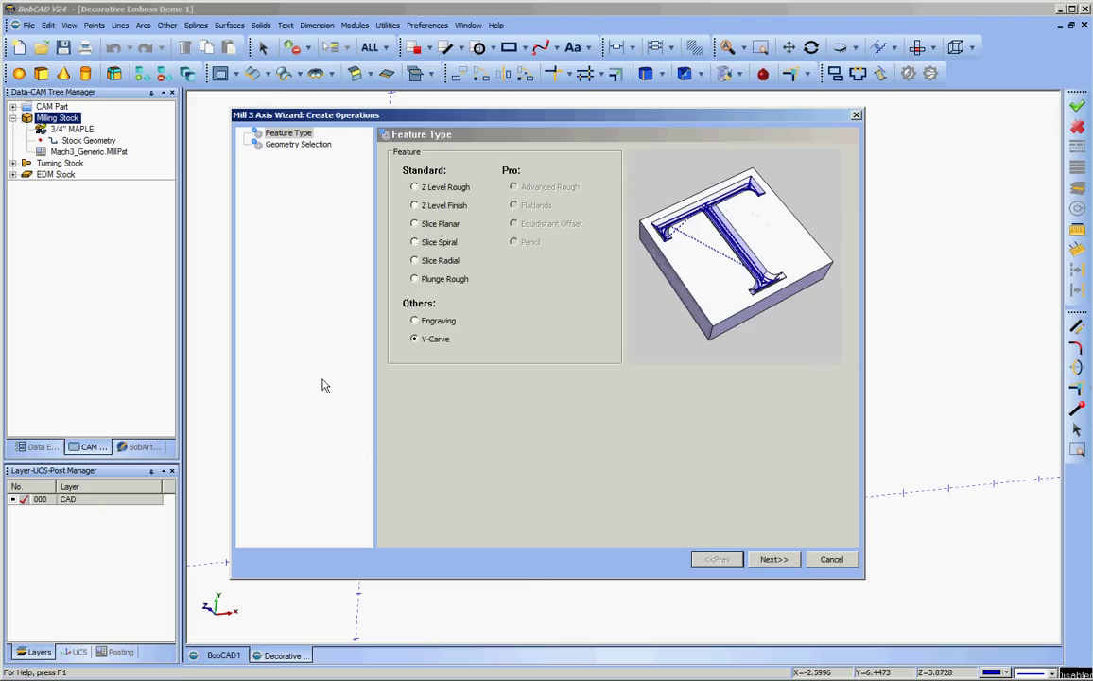
{"action": "left_click", "coordinate": [772, 559]}
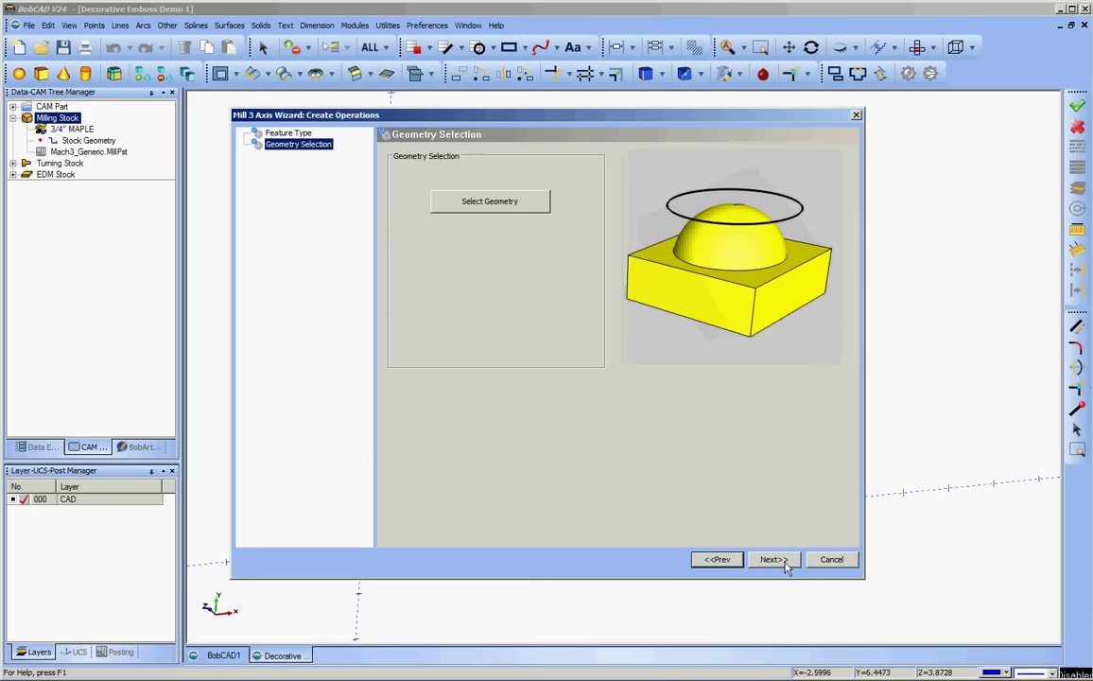
Step: Select the Celtic cross details and braided border as V-Carve geometry, leaving out the cross's outer outline and the recess oval
{"action": "left_click", "coordinate": [470, 206]}
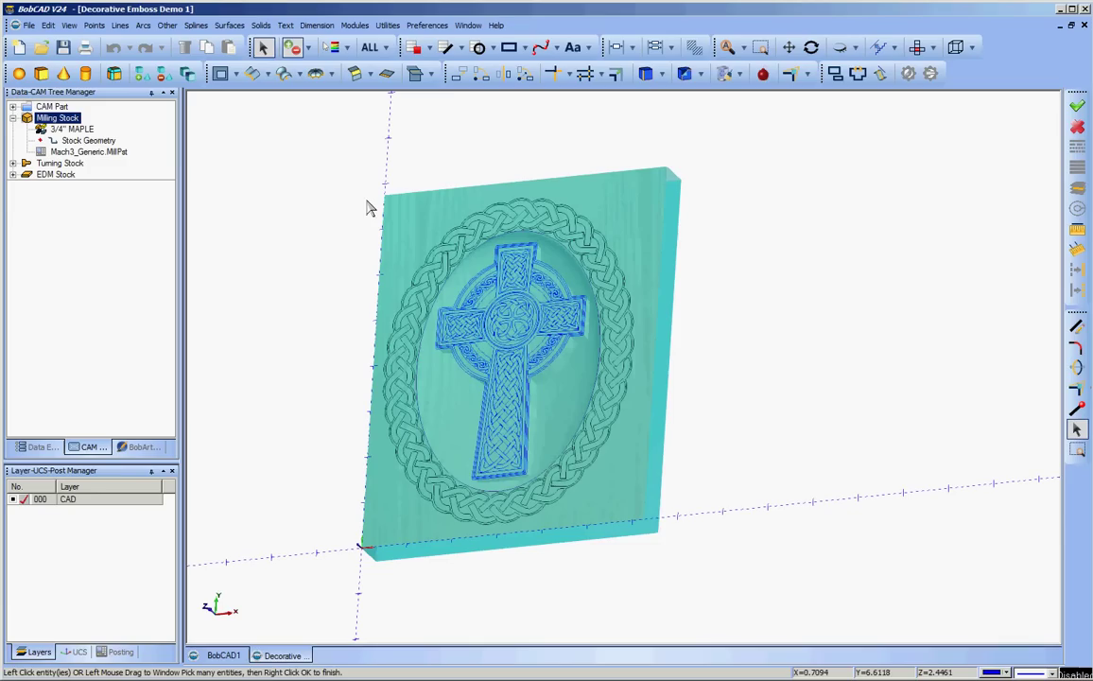
{"action": "left_click_drag", "start_coordinate": [366, 188], "coordinate": [682, 561]}
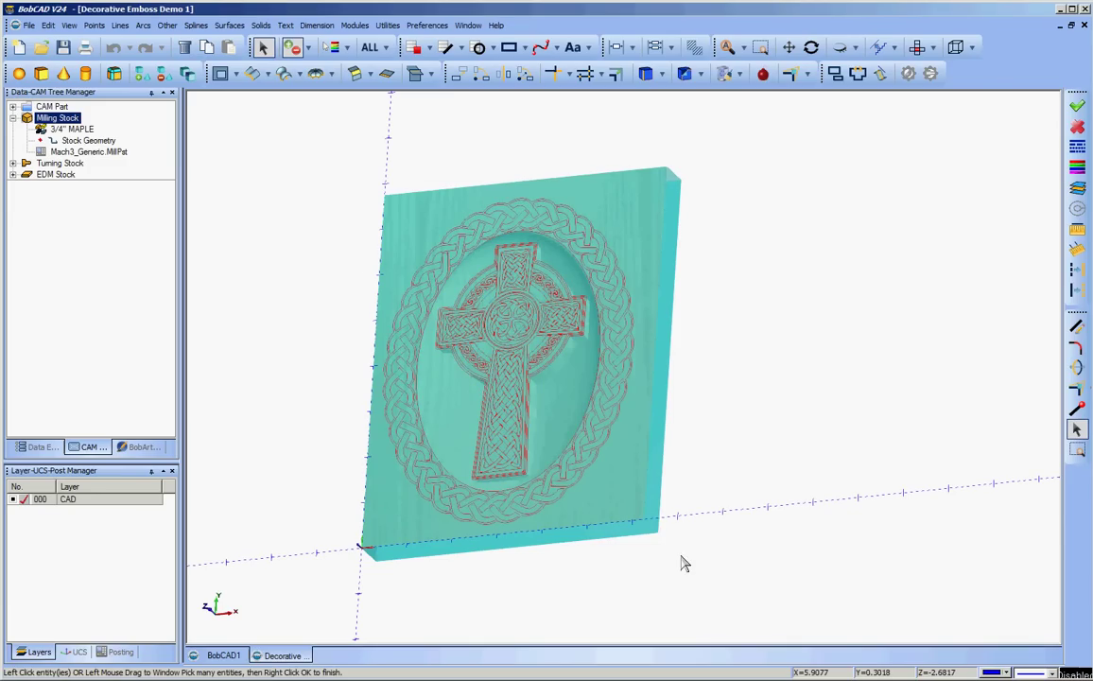
{"action": "scroll", "coordinate": [644, 483], "scroll_direction": "up", "scroll_amount": 5}
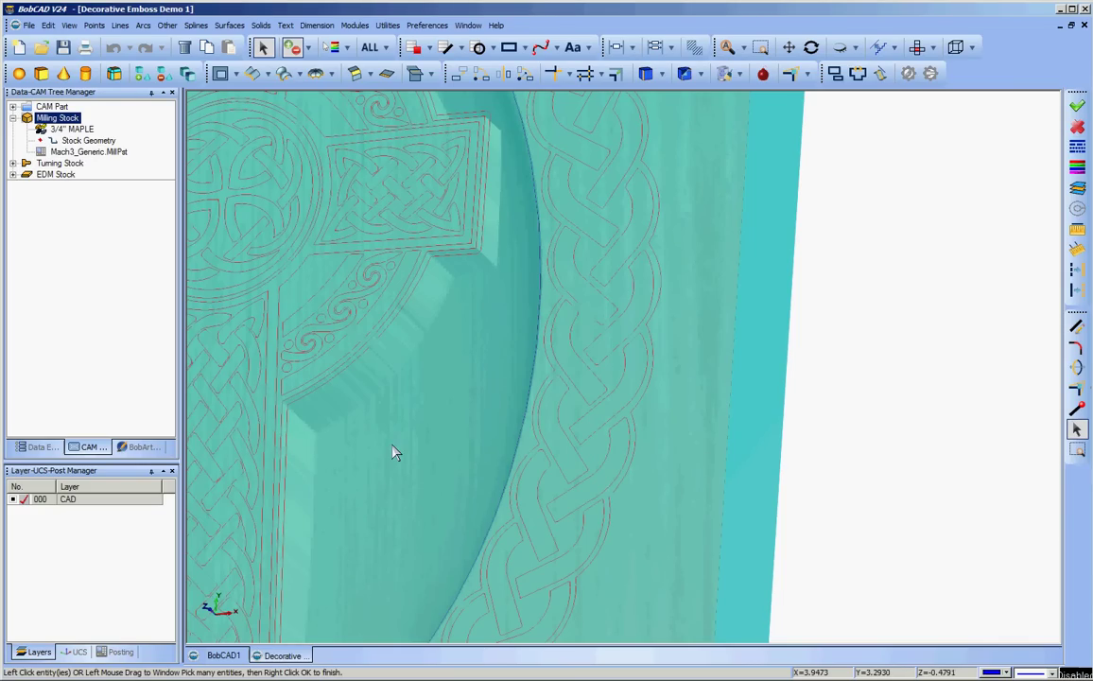
{"action": "middle_click_drag", "start_coordinate": [395, 453], "coordinate": [638, 441]}
{"action": "left_click", "coordinate": [567, 427]}
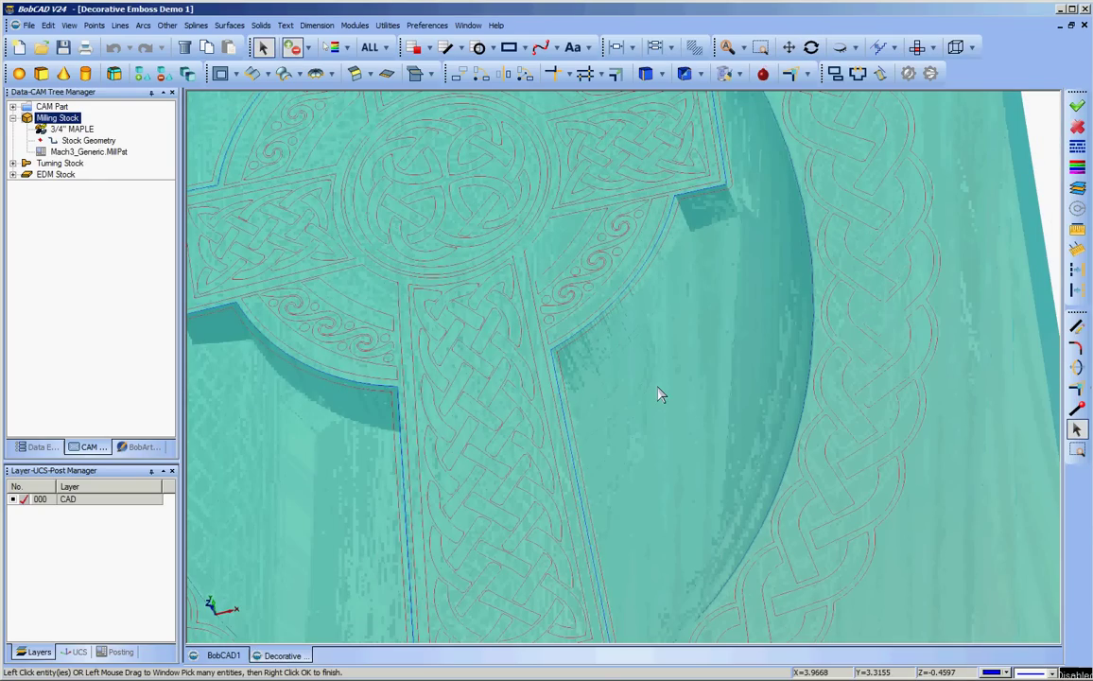
{"action": "scroll", "coordinate": [660, 395], "scroll_direction": "down", "scroll_amount": 5}
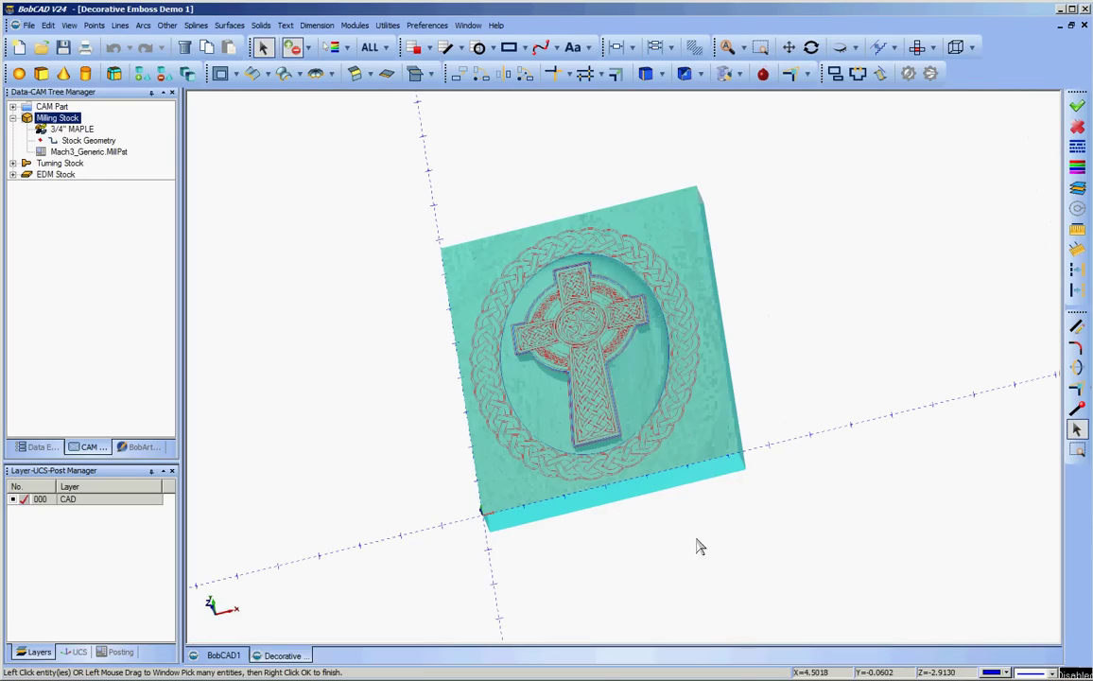
{"action": "middle_click_drag", "start_coordinate": [821, 367], "coordinate": [783, 334]}
{"action": "scroll", "coordinate": [793, 337], "scroll_direction": "up", "scroll_amount": 2}
{"action": "left_click", "coordinate": [76, 141]}
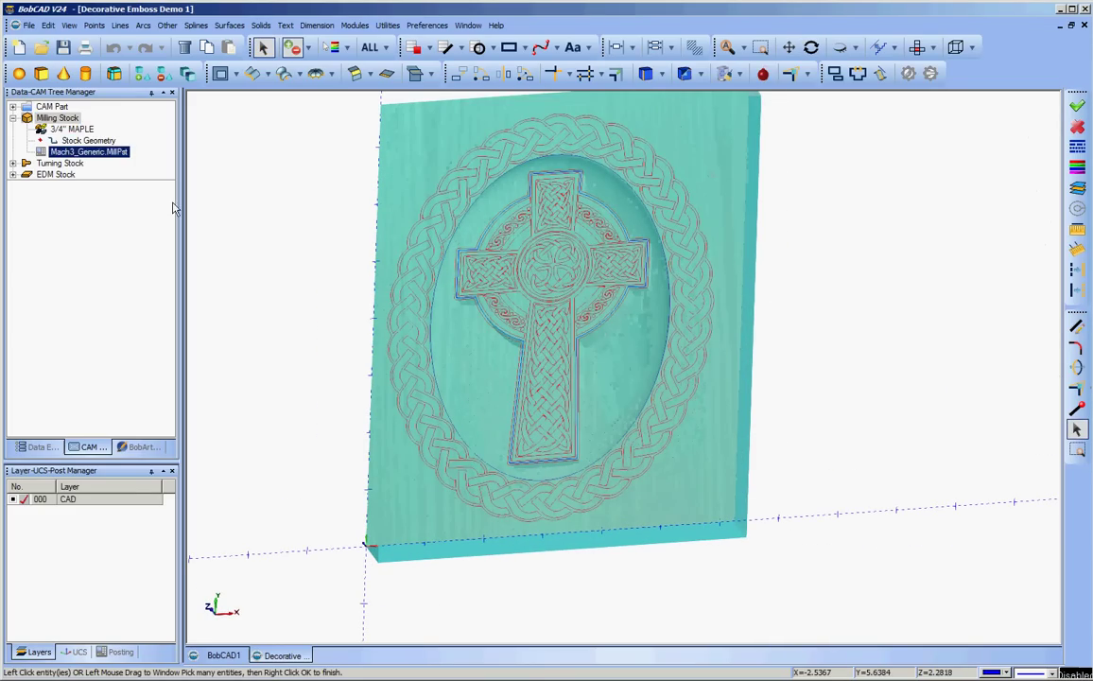
{"action": "left_click", "coordinate": [60, 162]}
{"action": "right_click", "coordinate": [256, 210]}
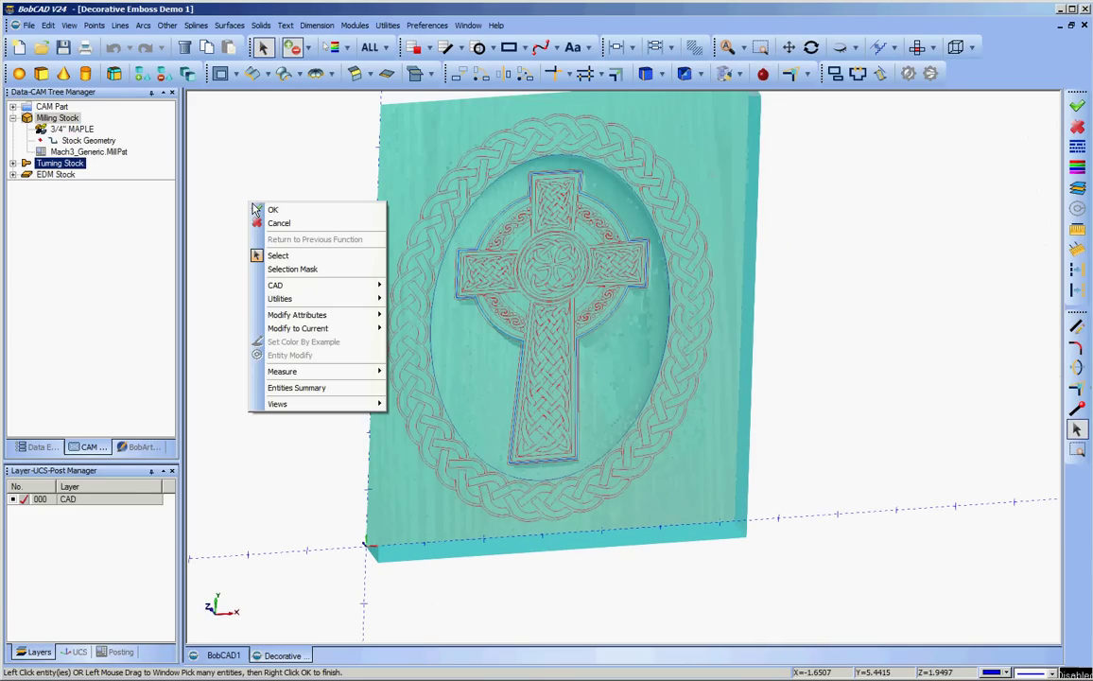
{"action": "left_click", "coordinate": [273, 210]}
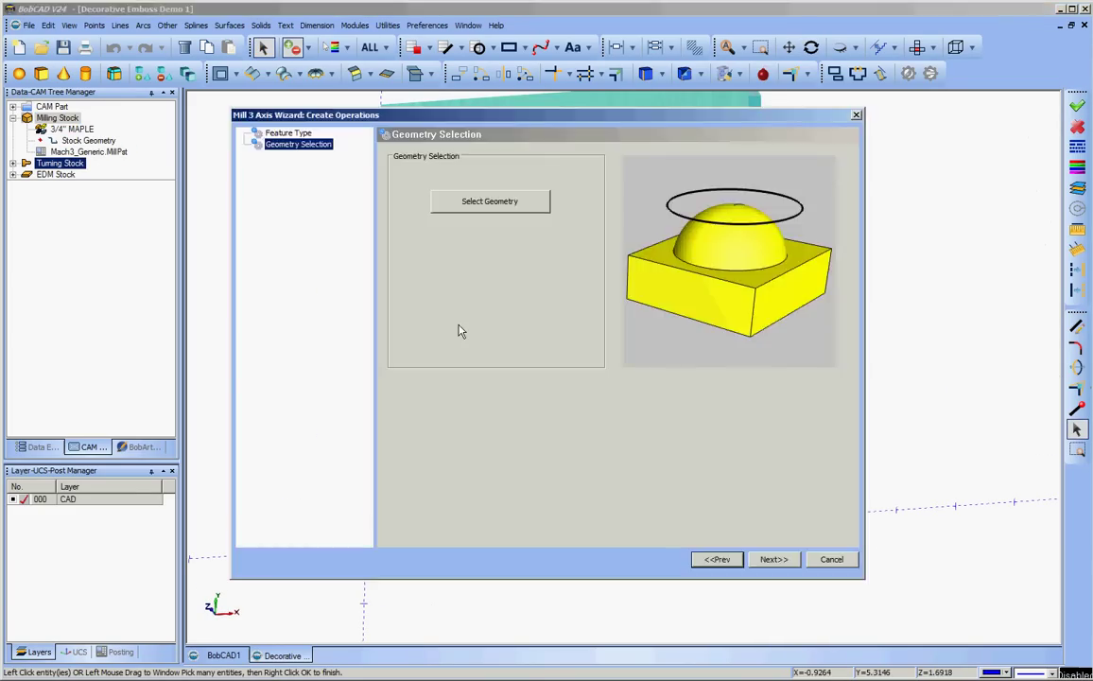
{"action": "left_click", "coordinate": [775, 561]}
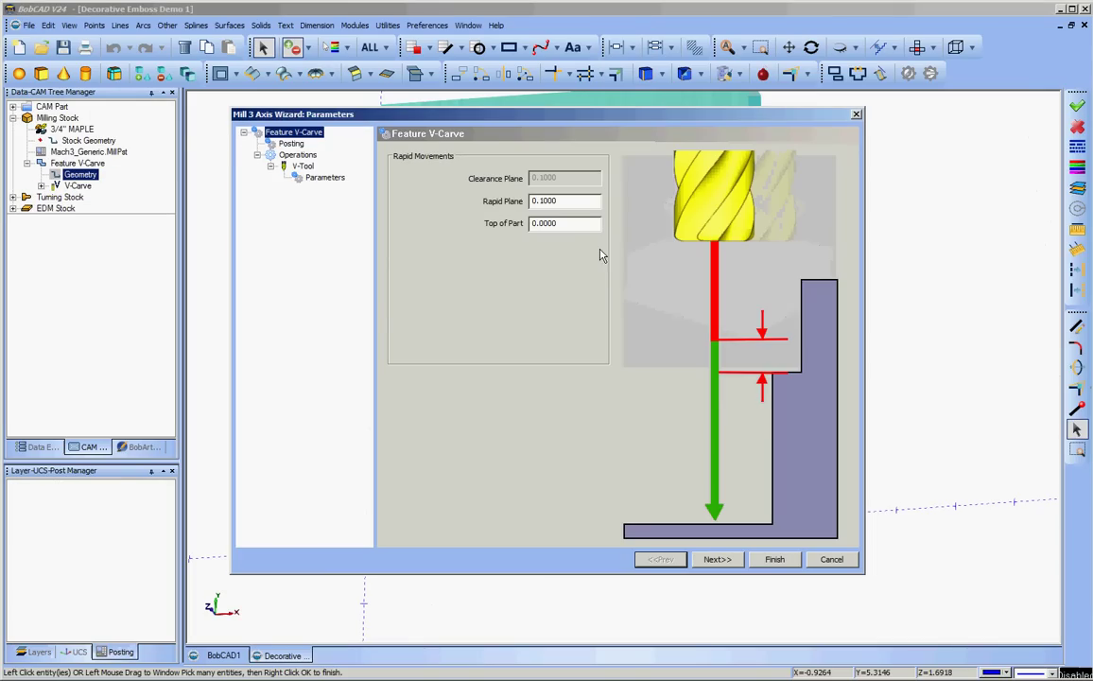
Step: Keep the default rapid and posting settings and choose tool 30, the 0.8125 diameter 45deg Insert, from the V-tool library
{"action": "left_click", "coordinate": [554, 223]}
{"action": "left_click", "coordinate": [717, 559]}
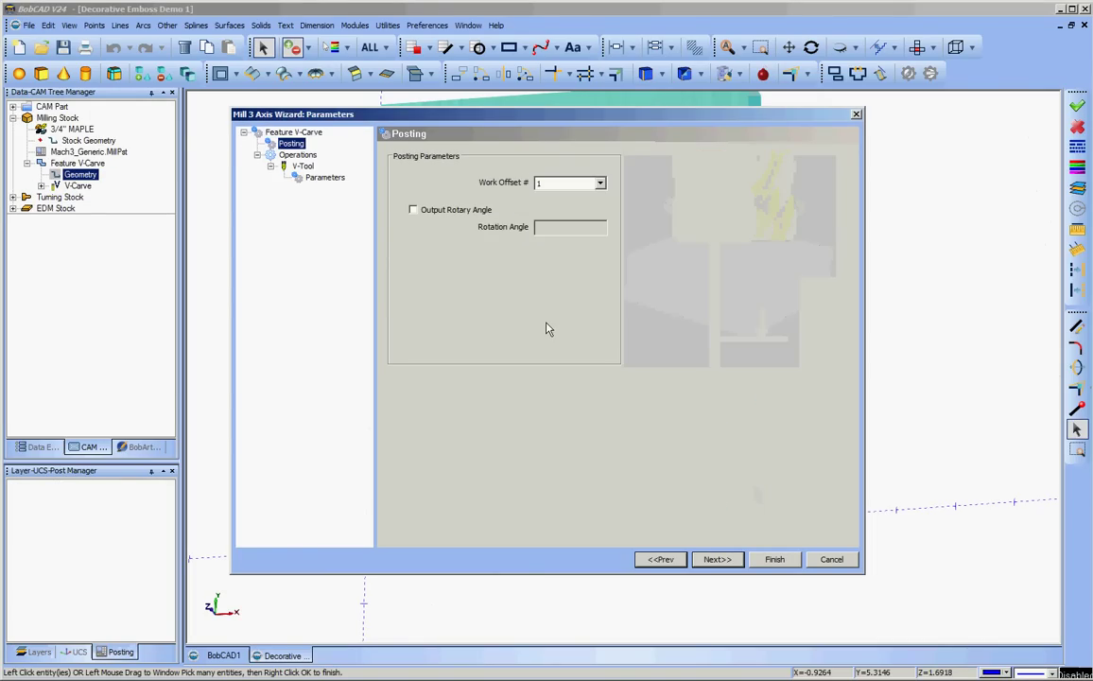
{"action": "left_click", "coordinate": [717, 559]}
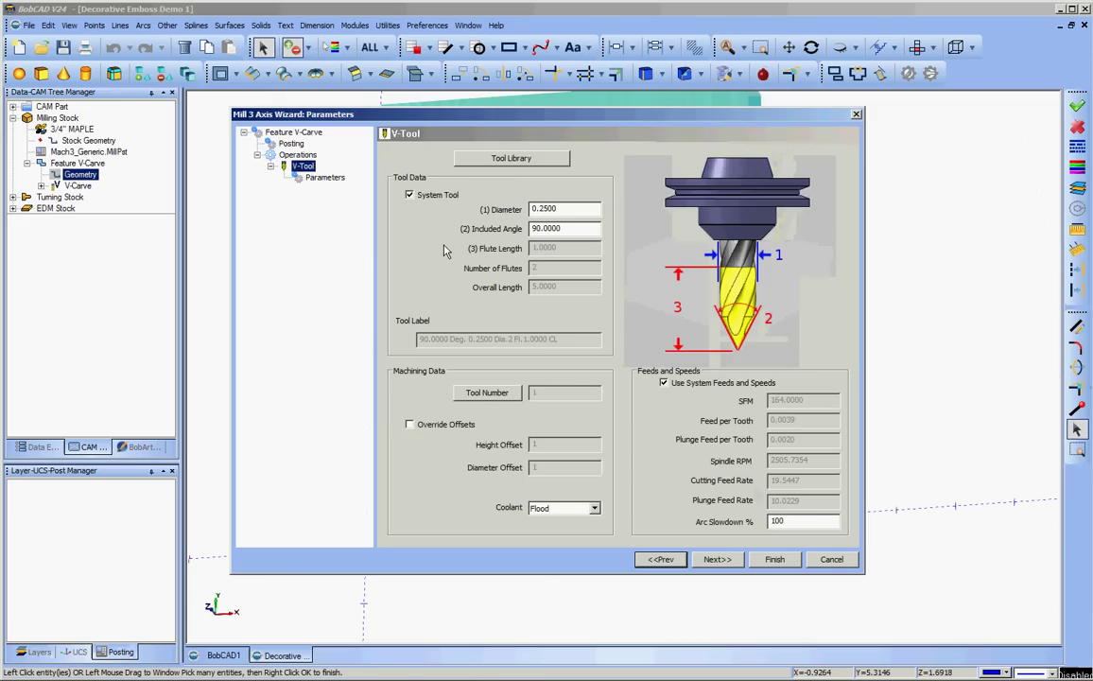
{"action": "left_click", "coordinate": [511, 159]}
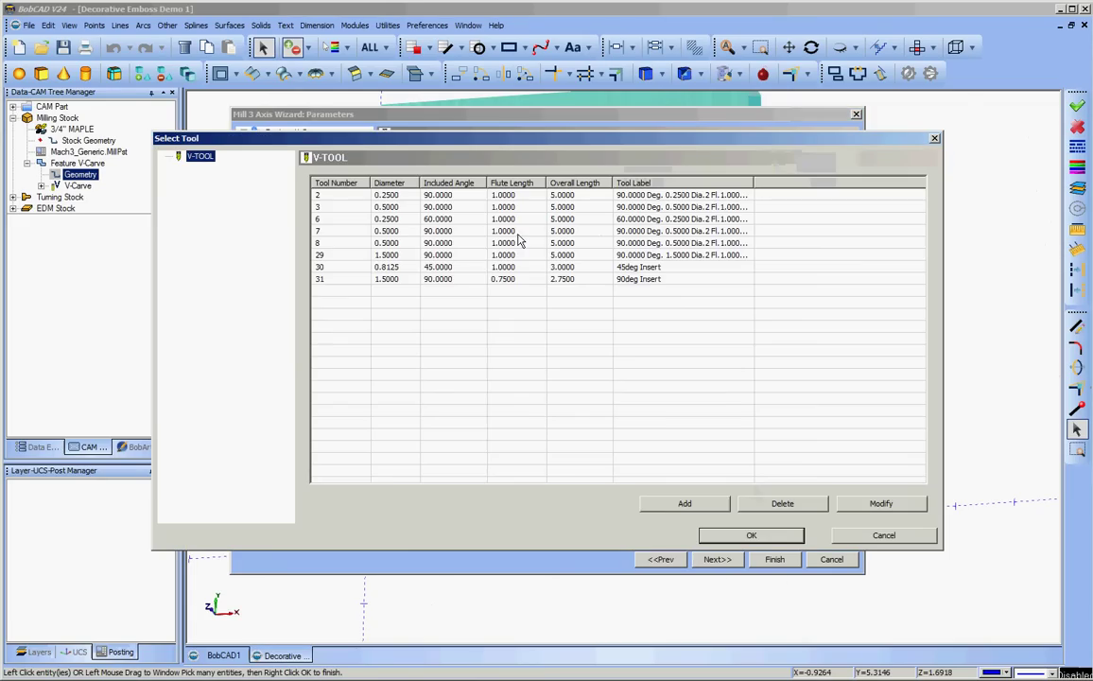
{"action": "left_click", "coordinate": [383, 268]}
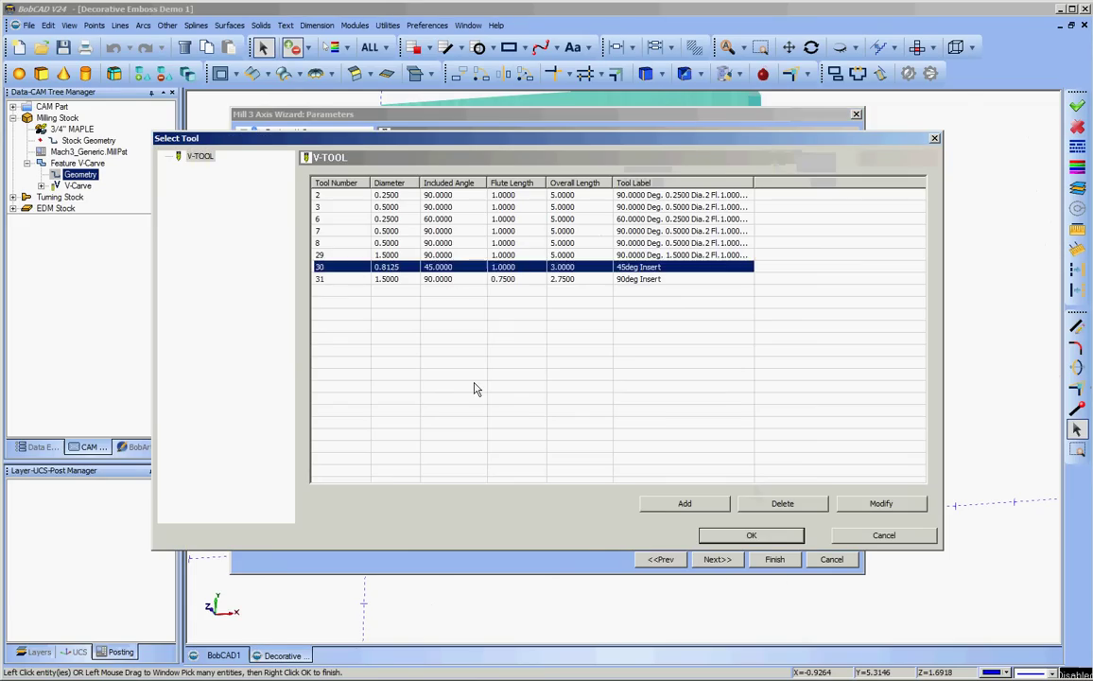
{"action": "left_click", "coordinate": [739, 537]}
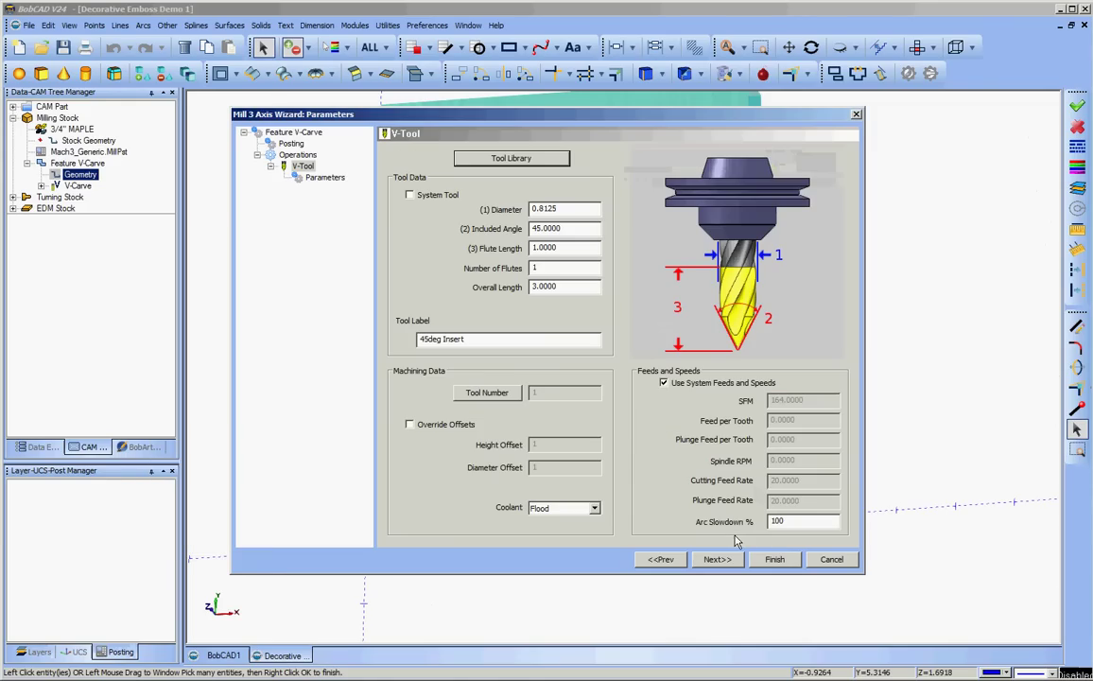
Step: Turn off the system feeds and speeds, and set the cutting feed rate to 24 and the plunge feed rate to 20
{"action": "left_click", "coordinate": [664, 384]}
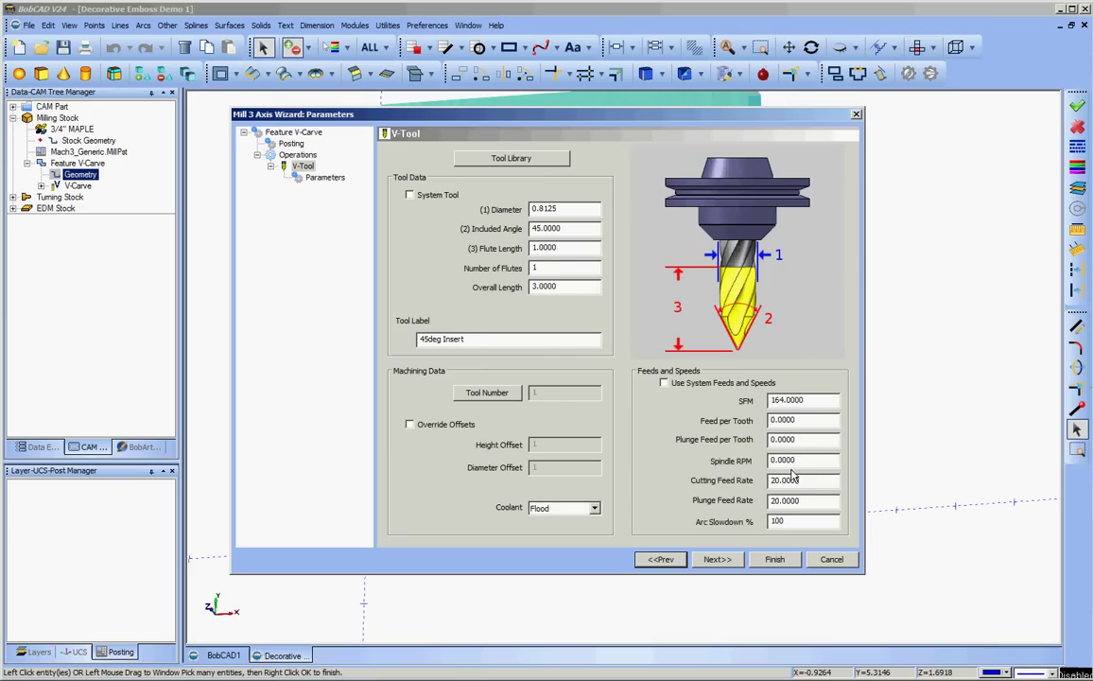
{"action": "left_click_drag", "start_coordinate": [802, 480], "coordinate": [754, 484]}
{"action": "key", "text": "BackSpace"}
{"action": "type", "text": "24"}
{"action": "left_click_drag", "start_coordinate": [802, 500], "coordinate": [761, 502]}
{"action": "key", "text": "BackSpace"}
{"action": "type", "text": "20"}
{"action": "left_click", "coordinate": [717, 560]}
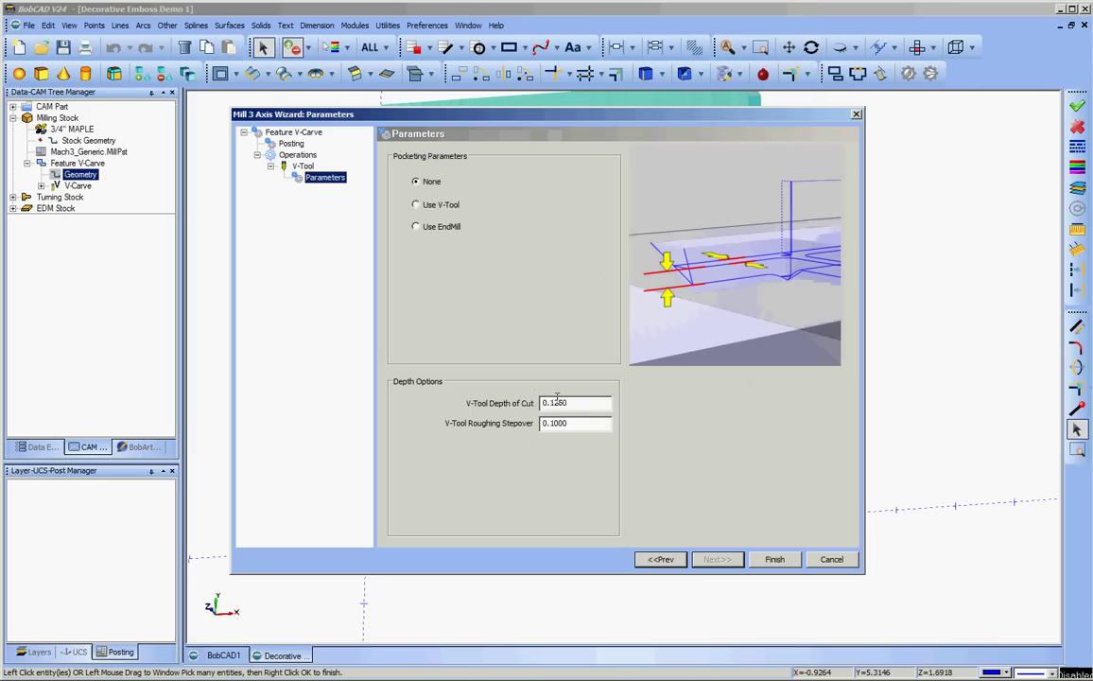
Step: Set the V-tool depth of cut to 0.6 and finish the V-Carve feature
{"action": "left_click_drag", "start_coordinate": [548, 403], "coordinate": [593, 405]}
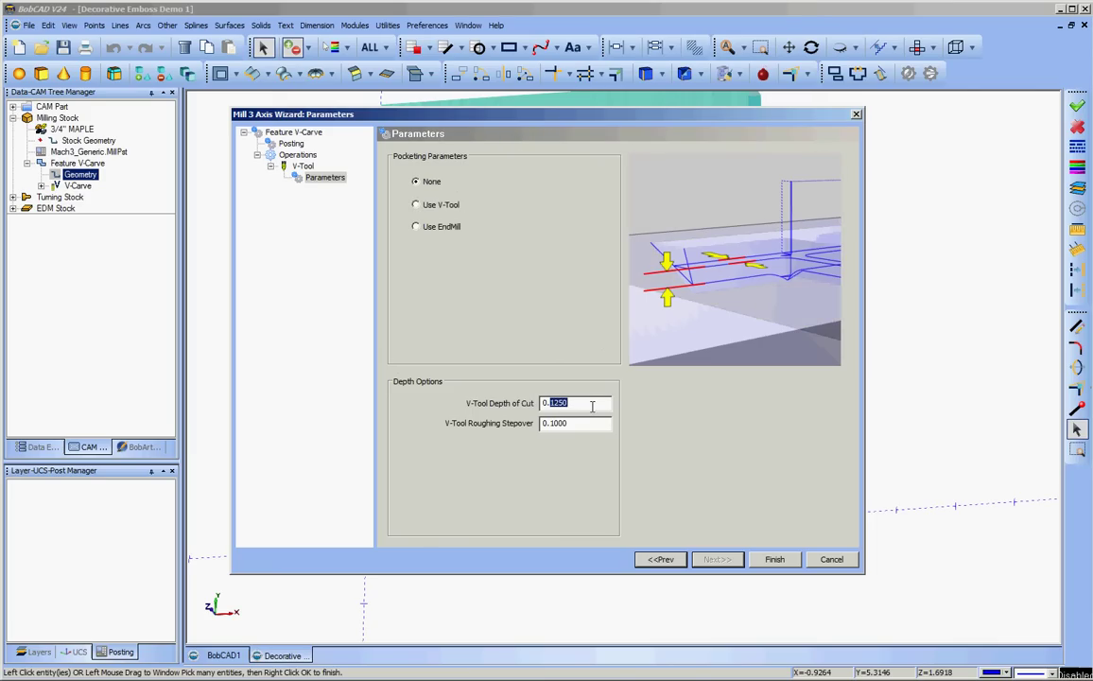
{"action": "type", "text": "6"}
{"action": "left_click", "coordinate": [773, 560]}
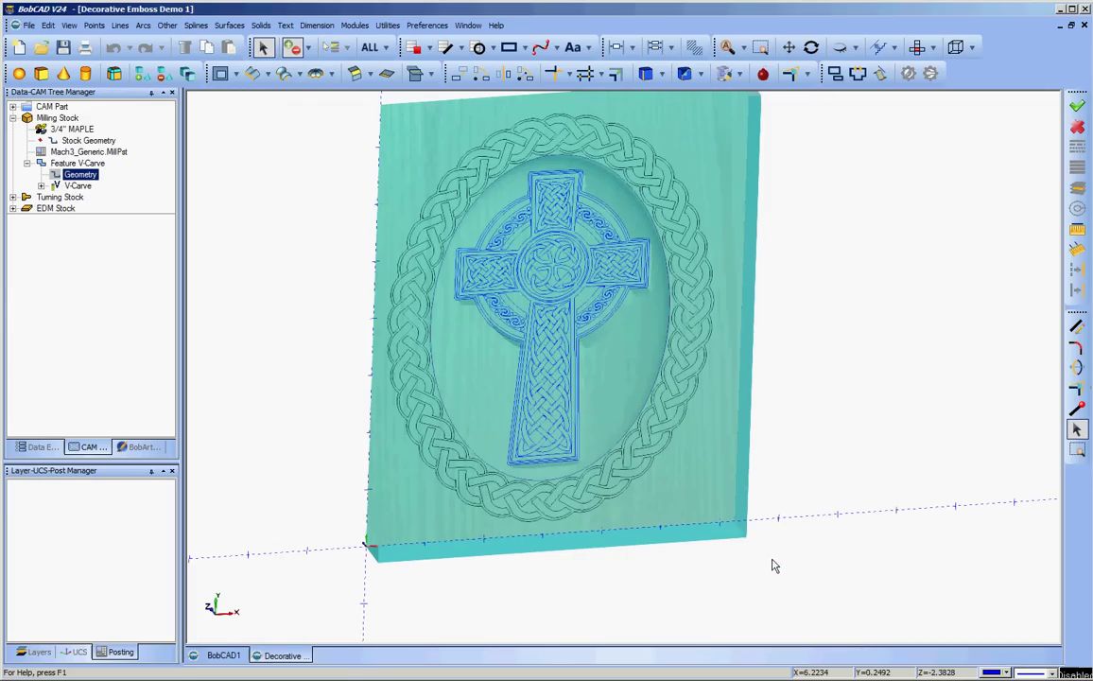
Step: Check which geometry is assigned to the V-Carve feature by reopening its selection and accepting it as is
{"action": "left_click", "coordinate": [90, 164]}
{"action": "left_click", "coordinate": [87, 175]}
{"action": "right_click", "coordinate": [87, 175]}
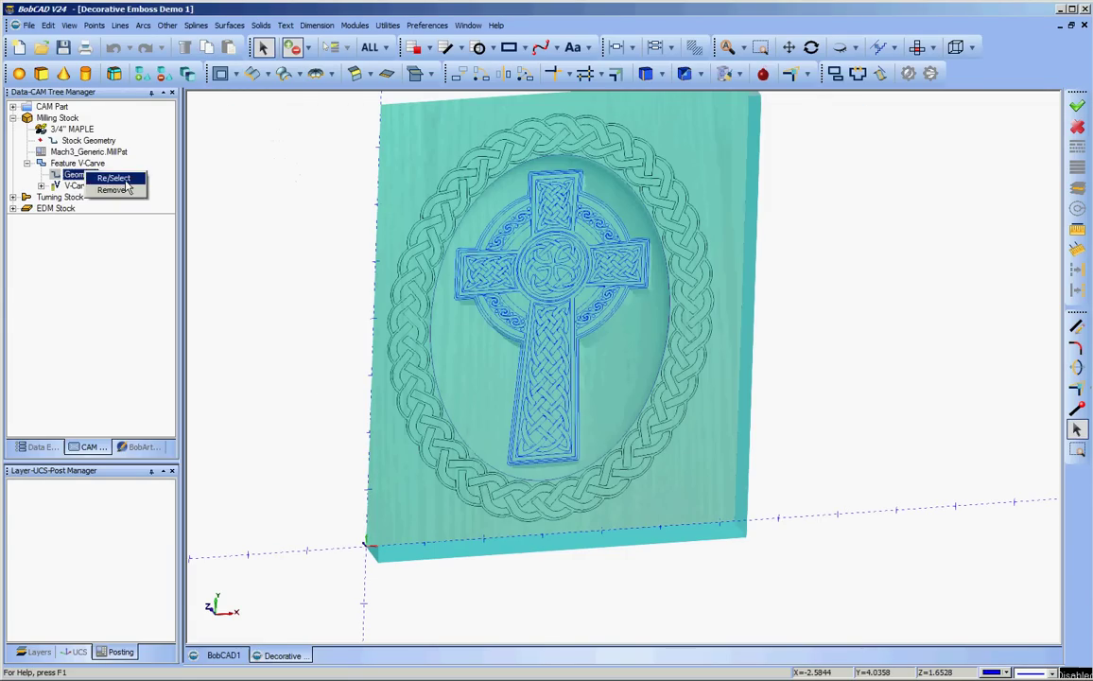
{"action": "left_click", "coordinate": [111, 176]}
{"action": "right_click", "coordinate": [227, 217]}
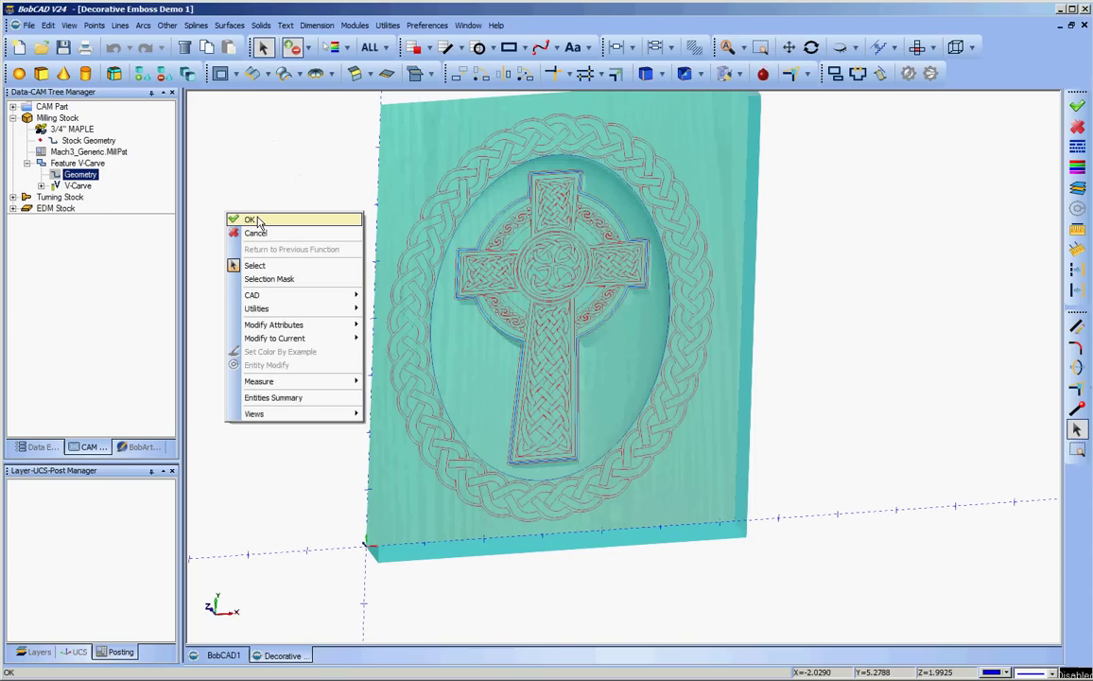
{"action": "left_click", "coordinate": [257, 221]}
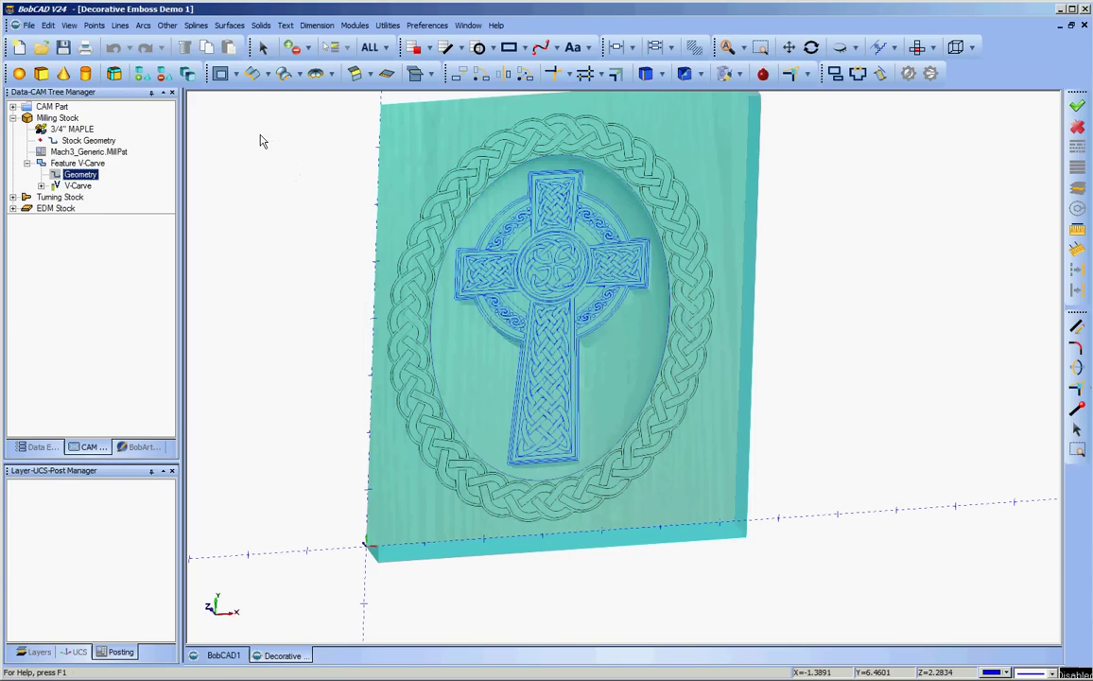
Step: Compute the toolpath for the V-Carve operation
{"action": "left_click", "coordinate": [80, 185]}
{"action": "right_click", "coordinate": [79, 185]}
{"action": "left_click", "coordinate": [136, 205]}
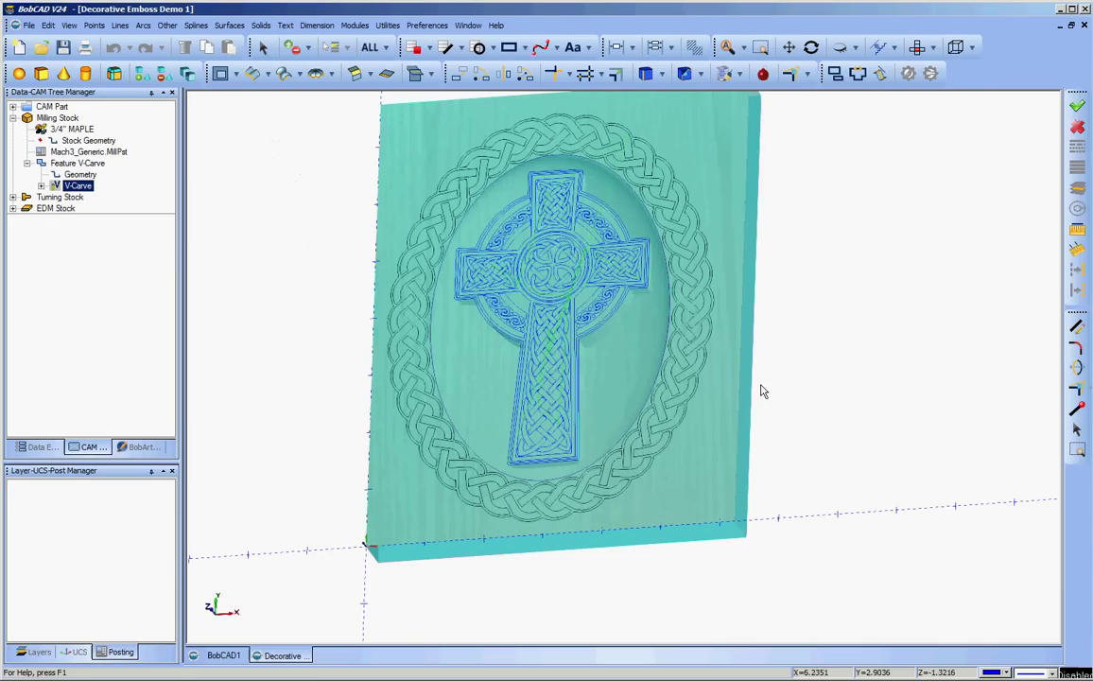
Step: Blank the computed V-Tool toolpath of the V-Carve operation and collapse the V-Carve feature in the tree
{"action": "middle_click_drag", "start_coordinate": [772, 387], "coordinate": [696, 416]}
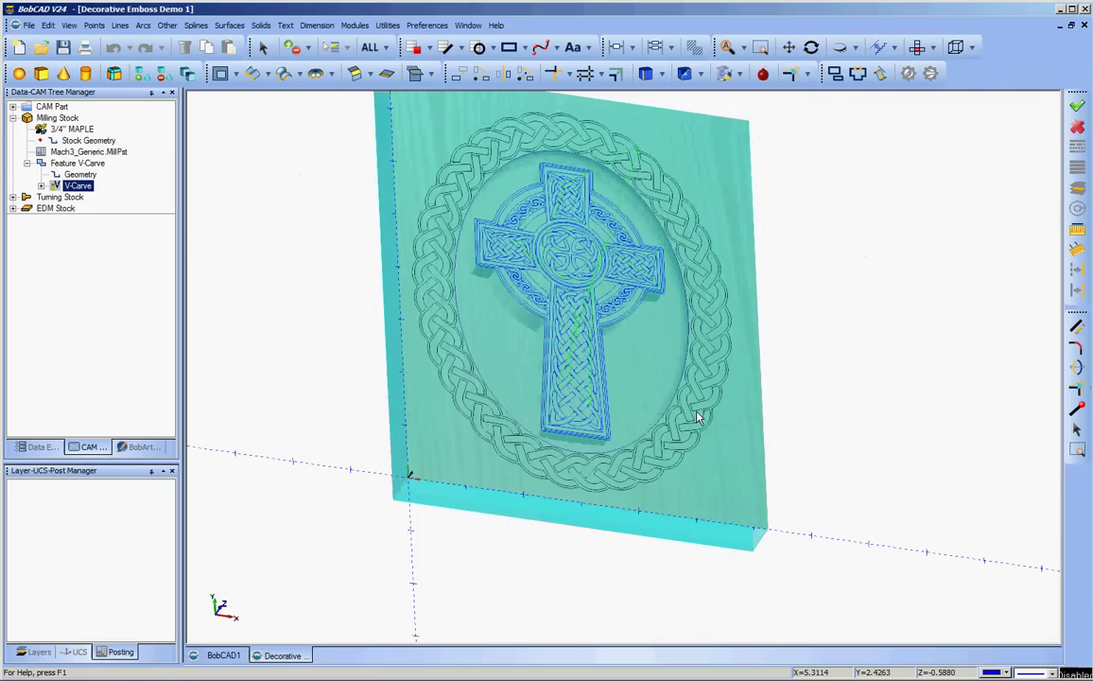
{"action": "left_click", "coordinate": [40, 186]}
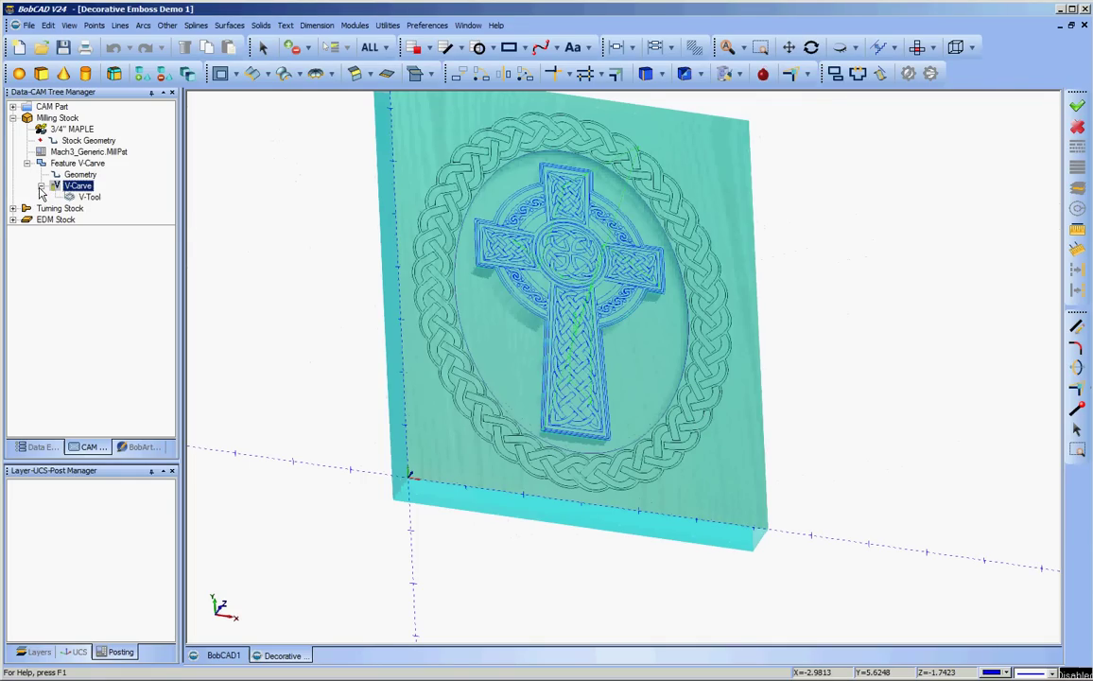
{"action": "right_click", "coordinate": [102, 200]}
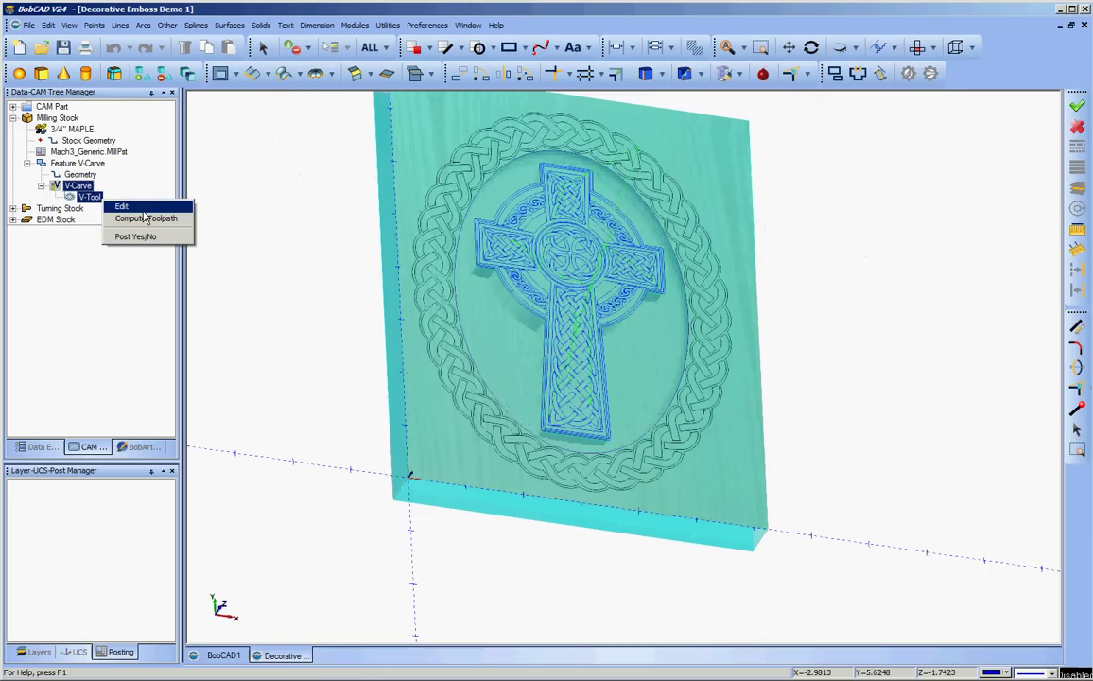
{"action": "left_click", "coordinate": [113, 186]}
{"action": "left_click", "coordinate": [97, 200]}
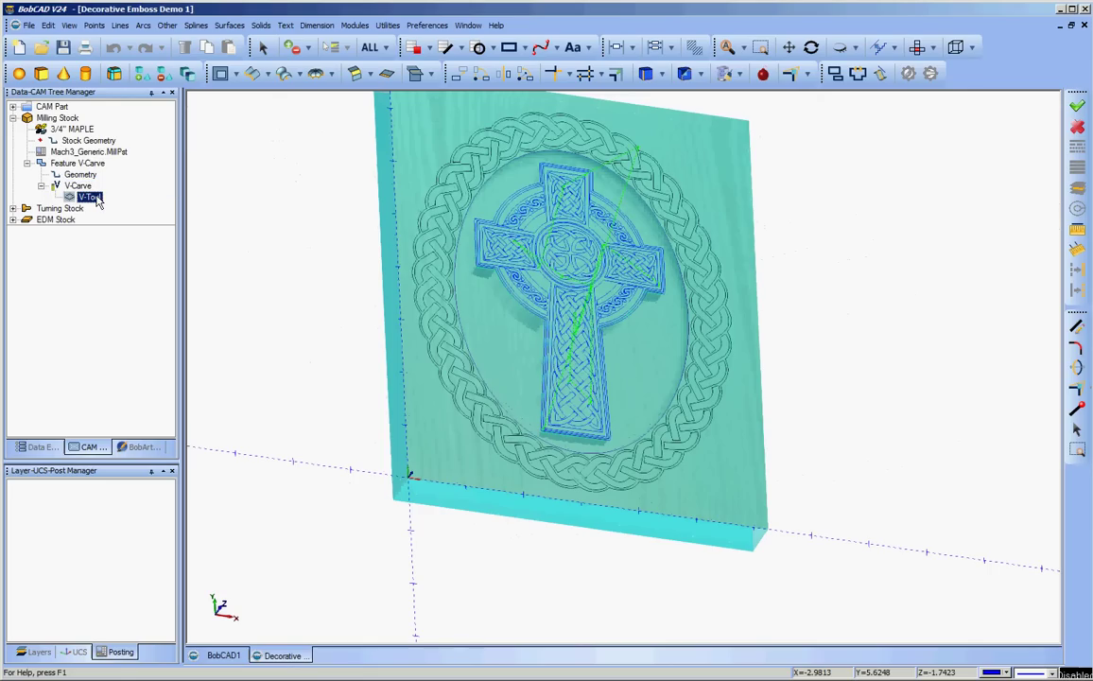
{"action": "right_click", "coordinate": [97, 199]}
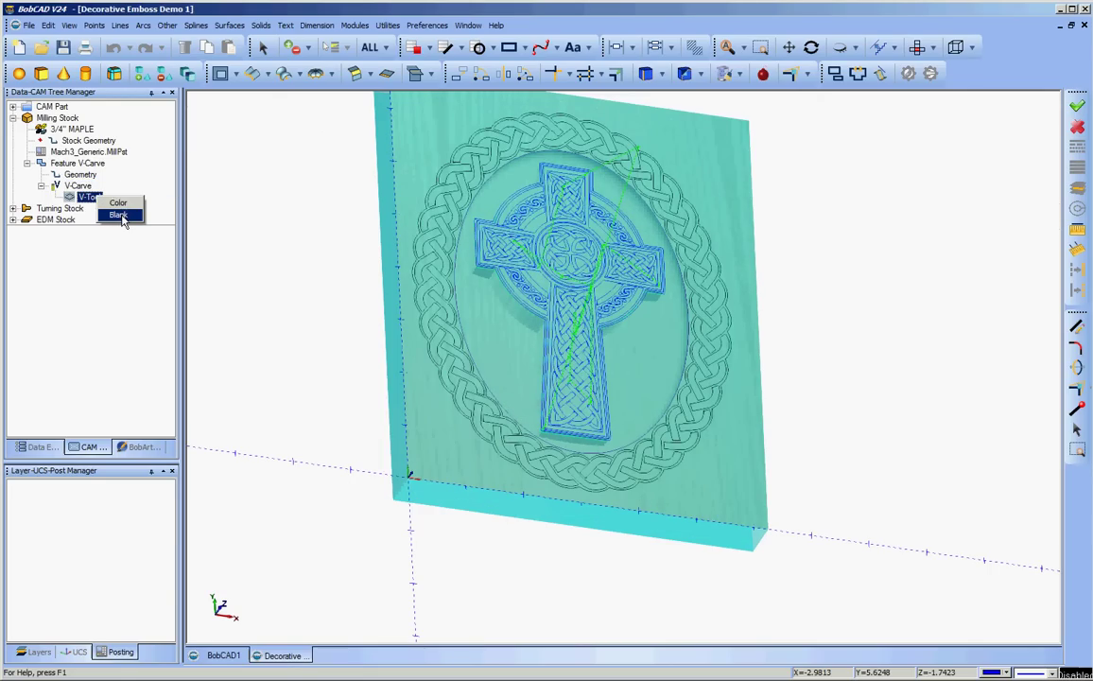
{"action": "left_click", "coordinate": [119, 215]}
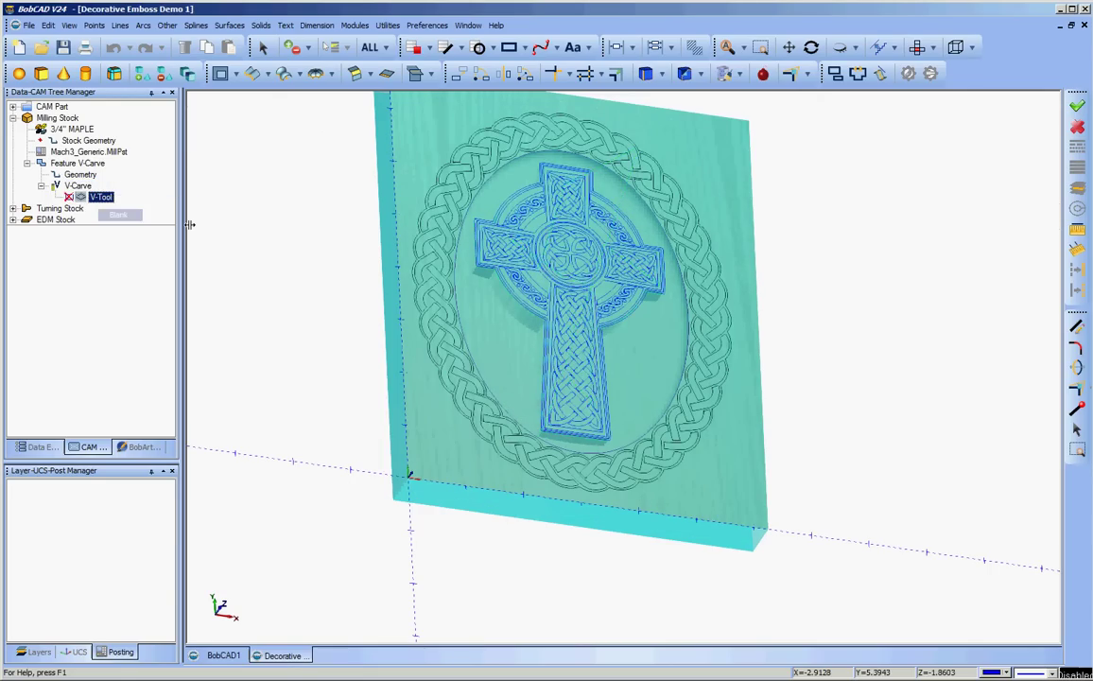
{"action": "left_click", "coordinate": [41, 185]}
{"action": "left_click", "coordinate": [27, 162]}
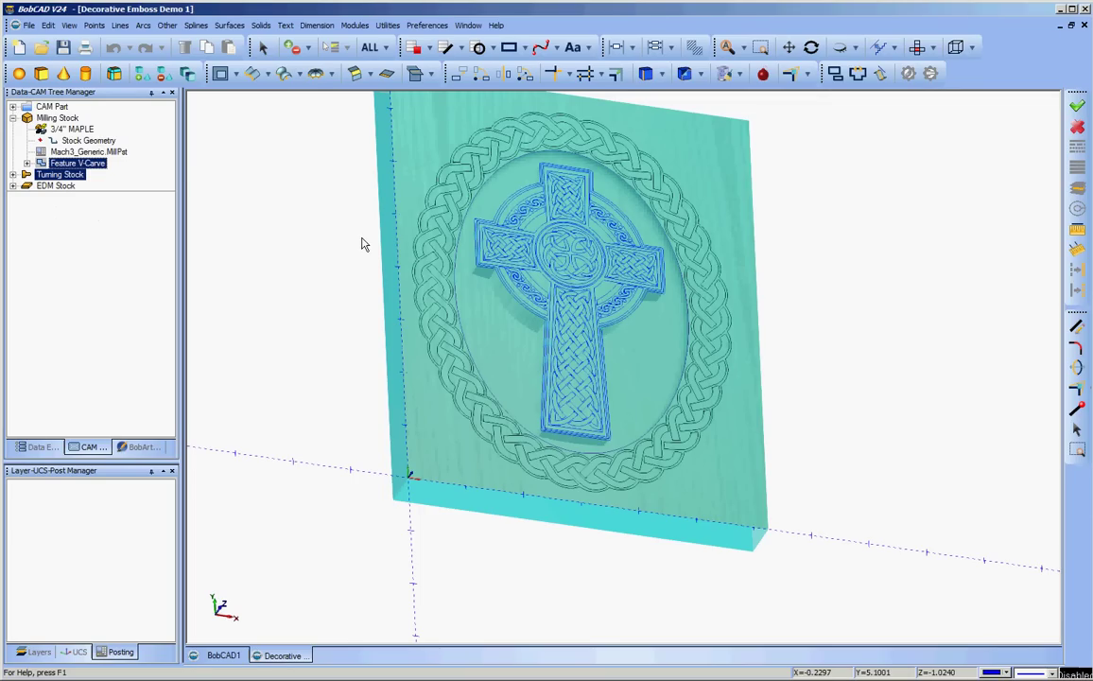
Step: Start a Mill 3 Axis Z Level Rough feature on the milling stock and assign the embossed surface as its geometry
{"action": "right_click", "coordinate": [62, 123]}
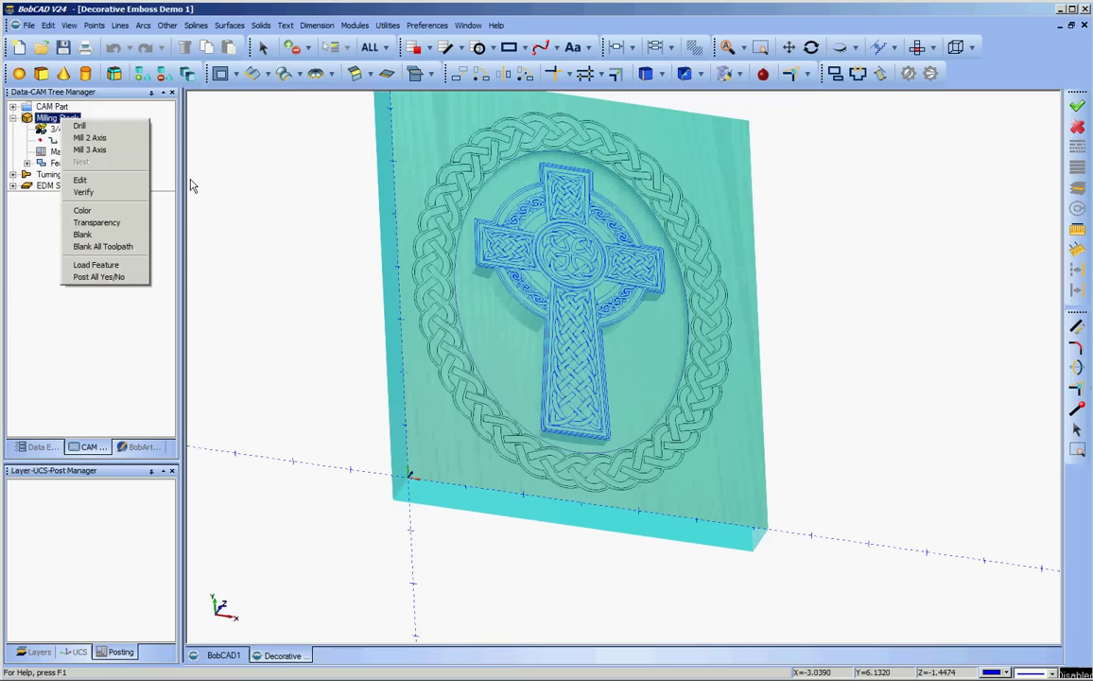
{"action": "left_click", "coordinate": [102, 153]}
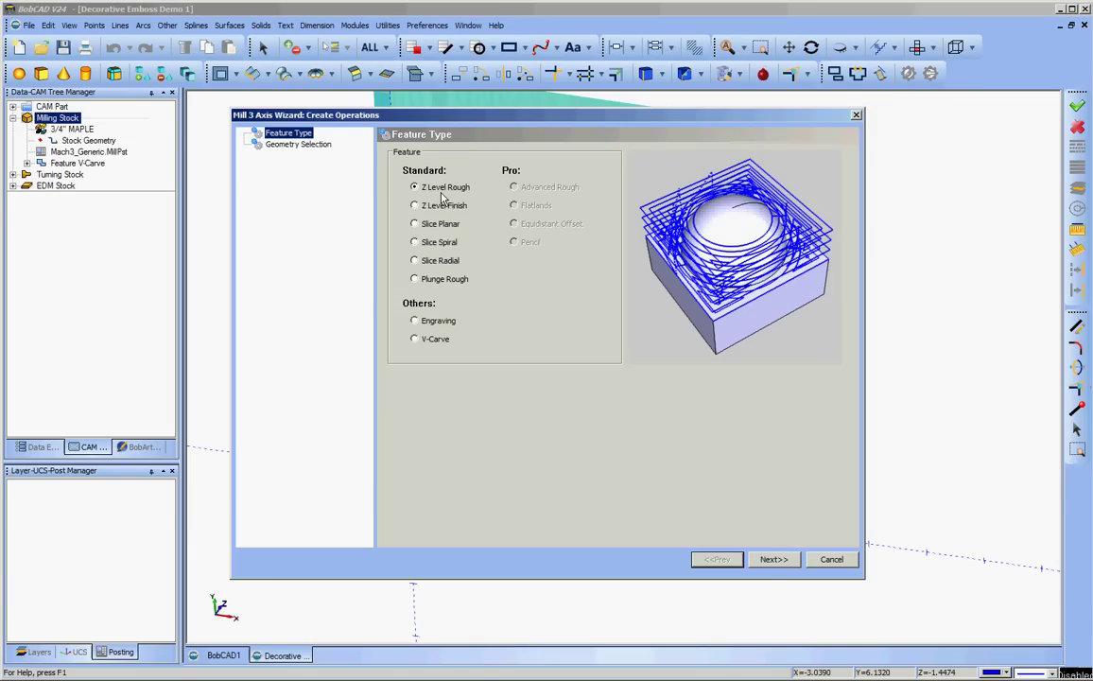
{"action": "left_click", "coordinate": [773, 560]}
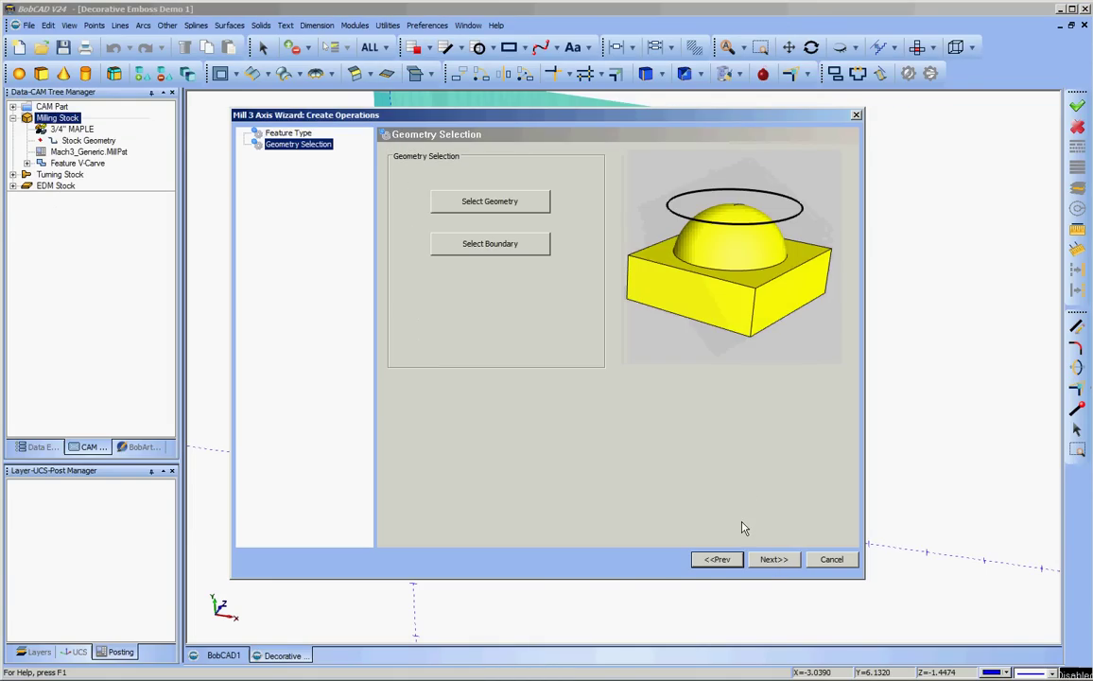
{"action": "left_click", "coordinate": [465, 206]}
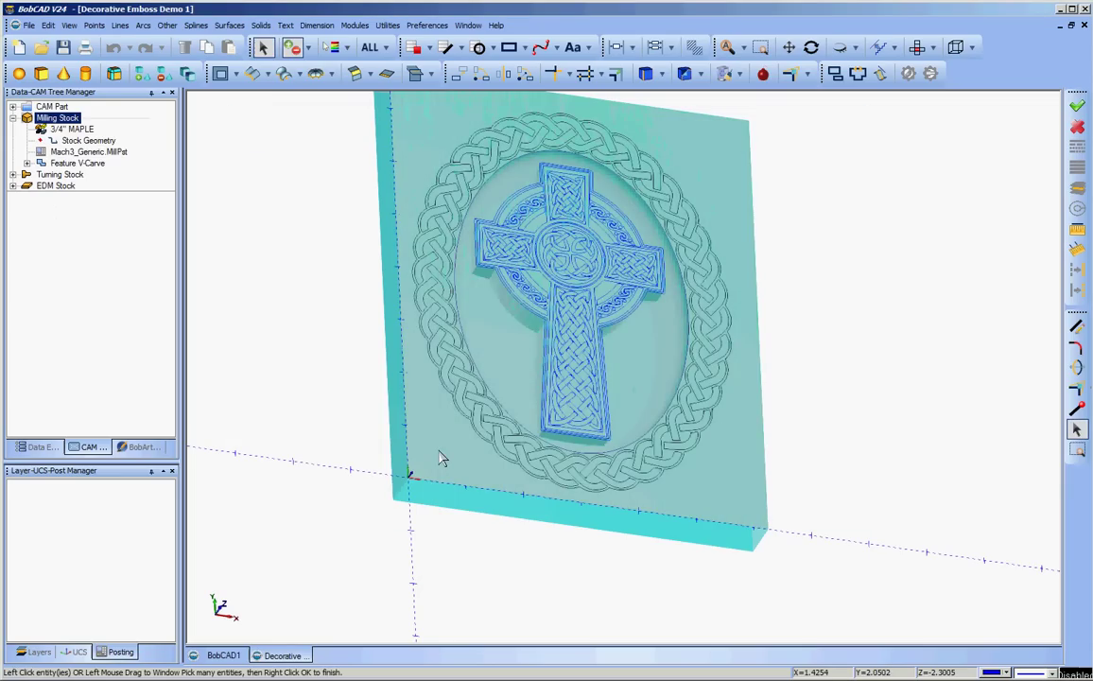
{"action": "left_click", "coordinate": [441, 458]}
{"action": "right_click", "coordinate": [277, 387]}
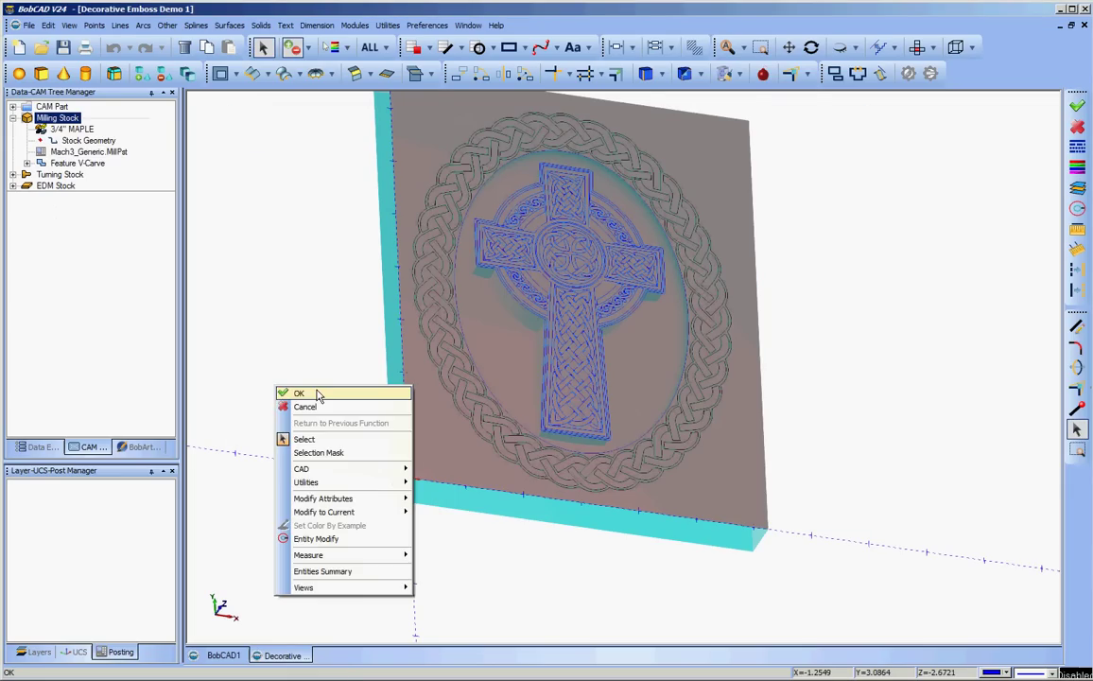
{"action": "left_click", "coordinate": [317, 396]}
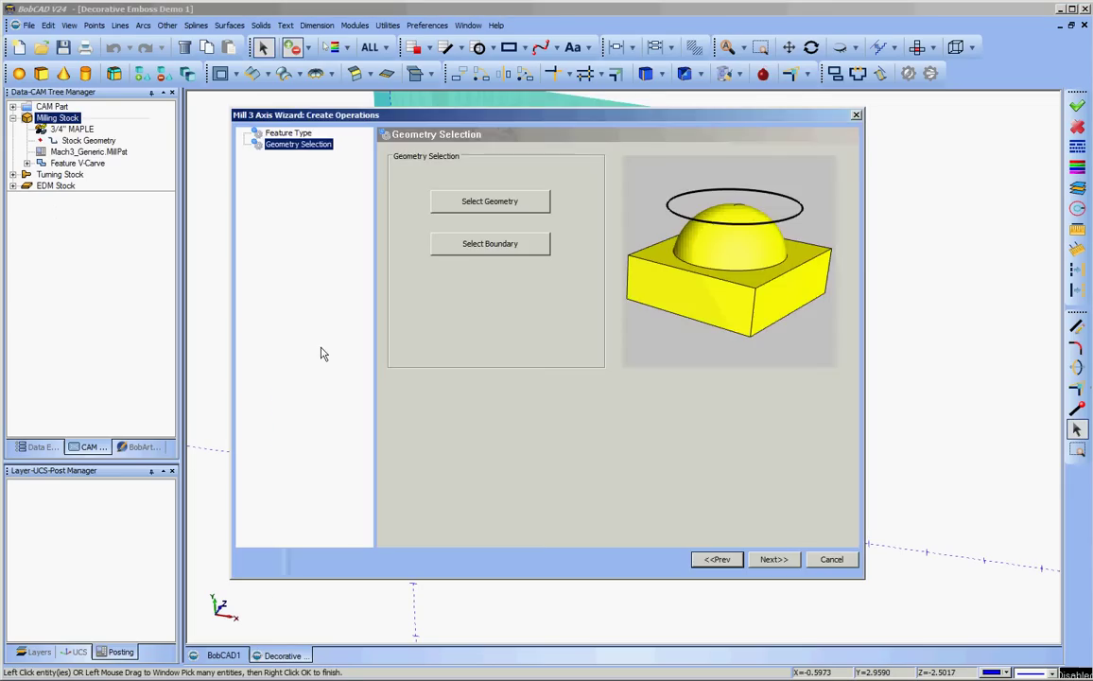
Step: Assign the inner oval and the outer outline of the cross as the roughing boundary
{"action": "left_click", "coordinate": [483, 247]}
{"action": "scroll", "coordinate": [565, 489], "scroll_direction": "up", "scroll_amount": 4}
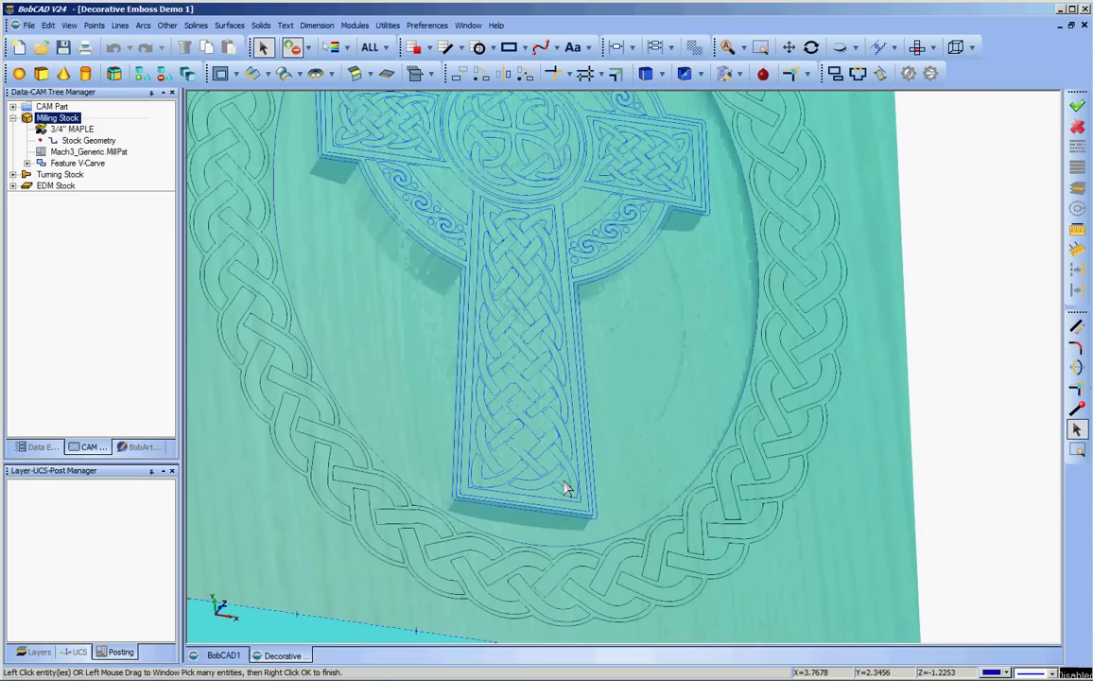
{"action": "left_click", "coordinate": [327, 388]}
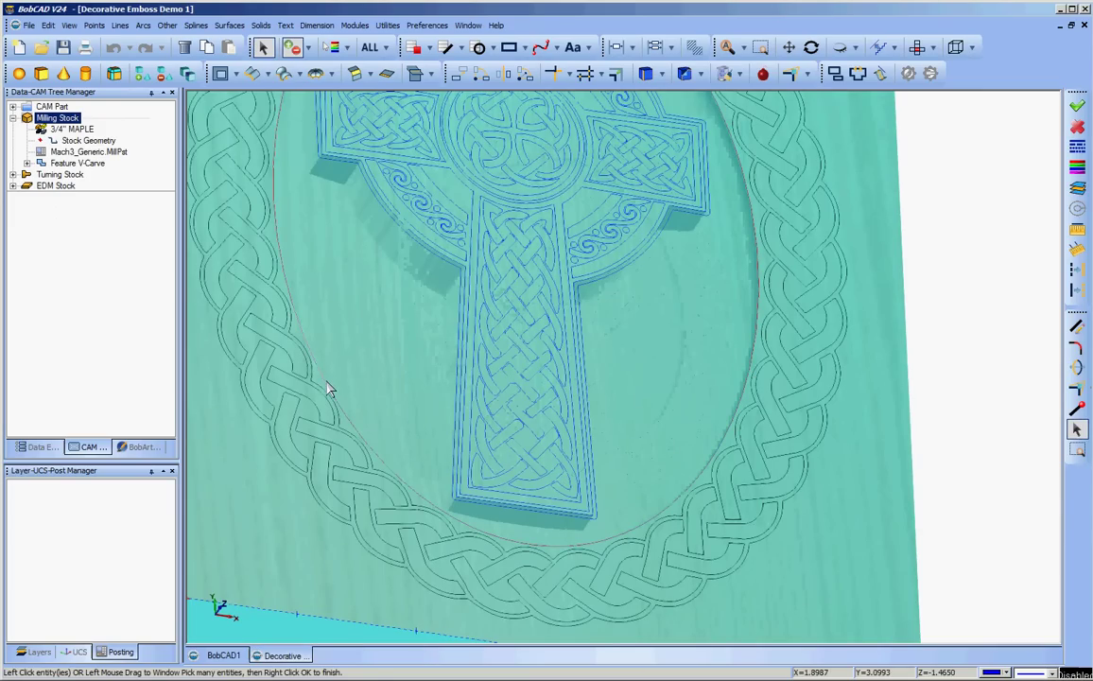
{"action": "left_click", "coordinate": [463, 411]}
{"action": "scroll", "coordinate": [368, 614], "scroll_direction": "down", "scroll_amount": 3}
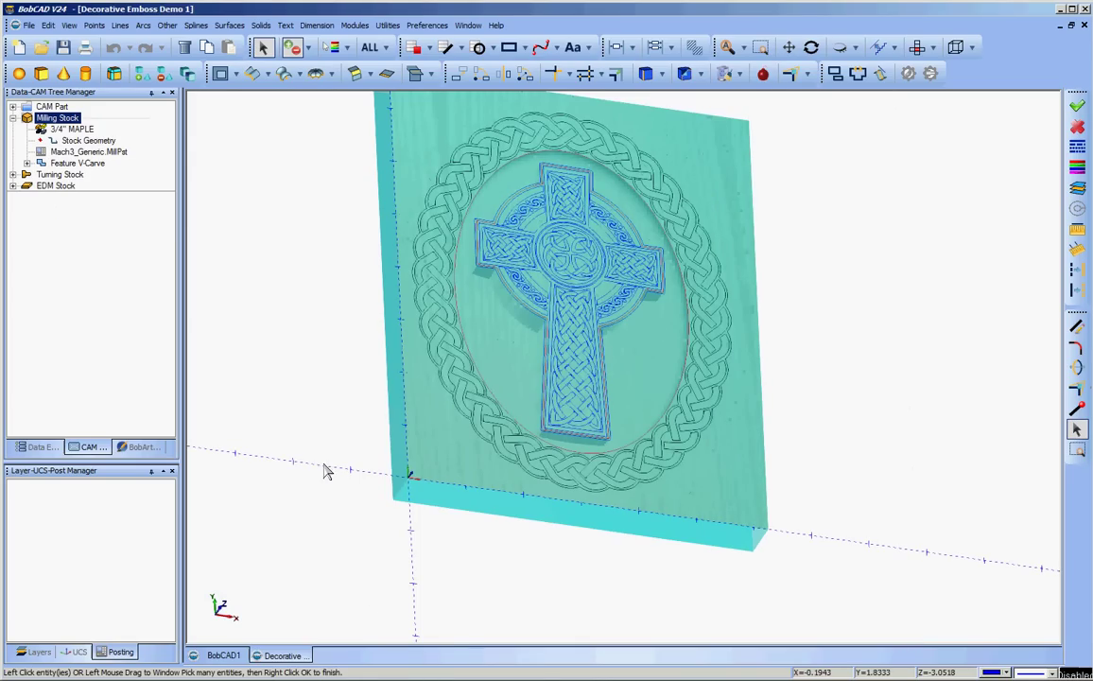
{"action": "right_click", "coordinate": [283, 385]}
{"action": "left_click", "coordinate": [304, 386]}
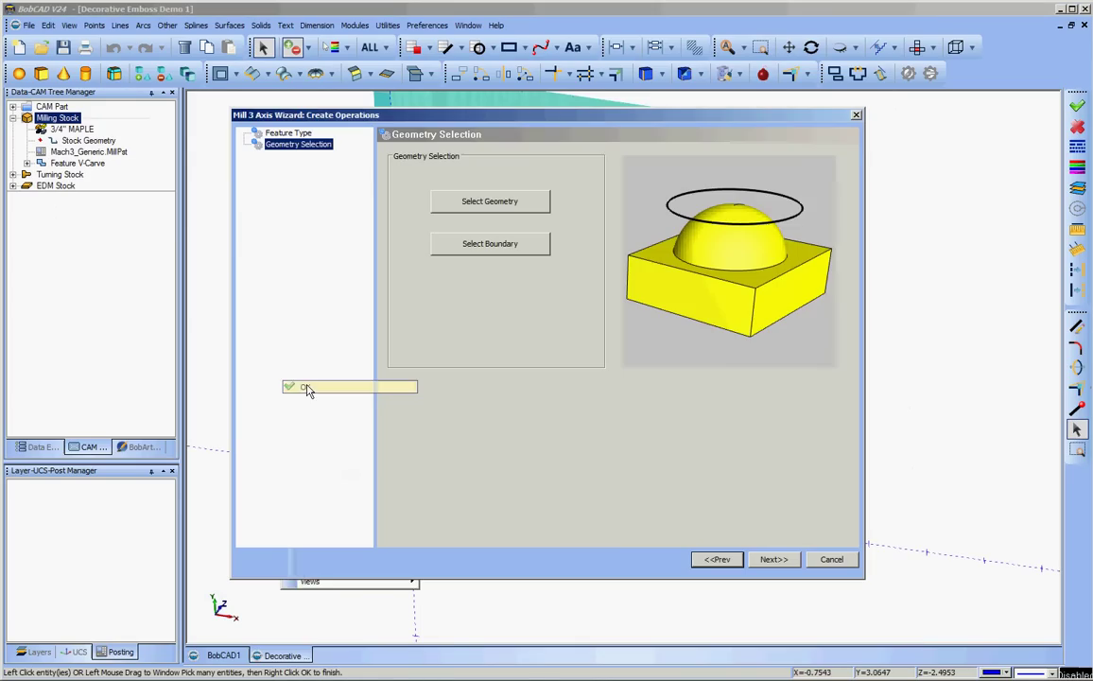
Step: Keep the default rapid movement planes and turn on Arc Fit in the posting parameters
{"action": "left_click", "coordinate": [772, 559]}
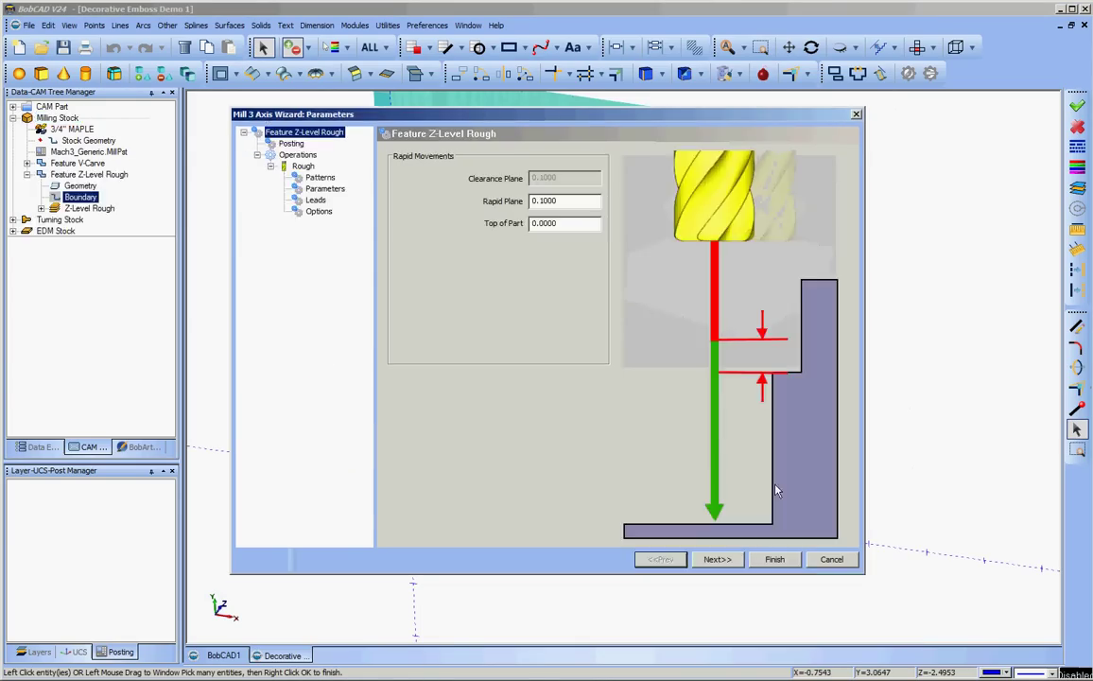
{"action": "left_click", "coordinate": [716, 559]}
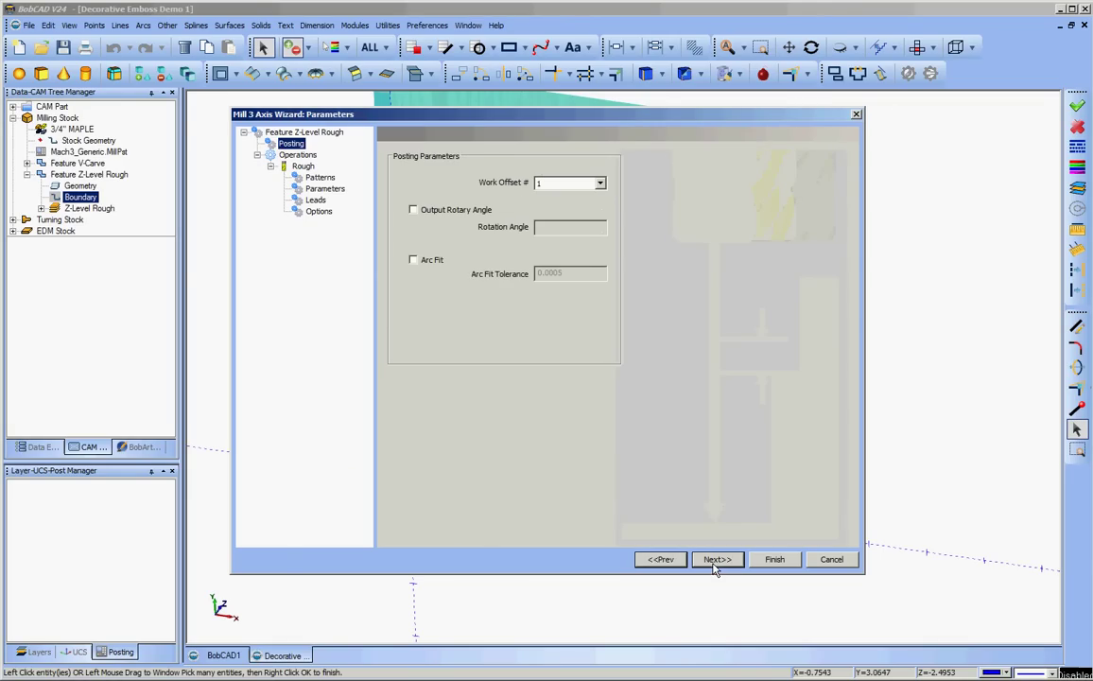
{"action": "left_click", "coordinate": [413, 260]}
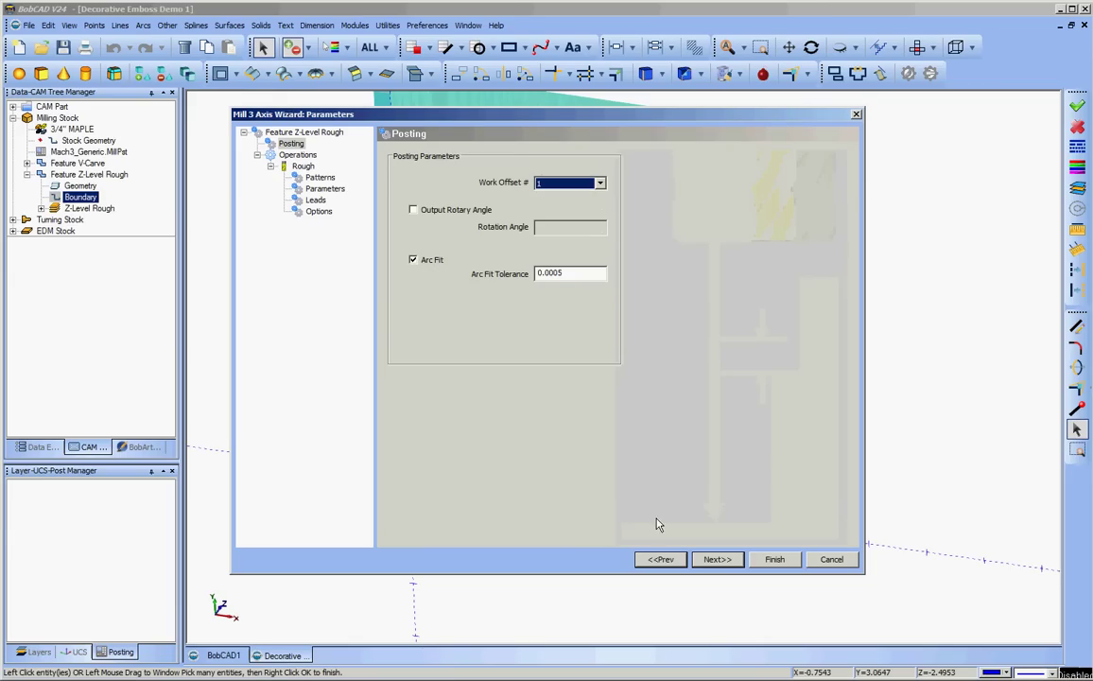
{"action": "left_click", "coordinate": [716, 559]}
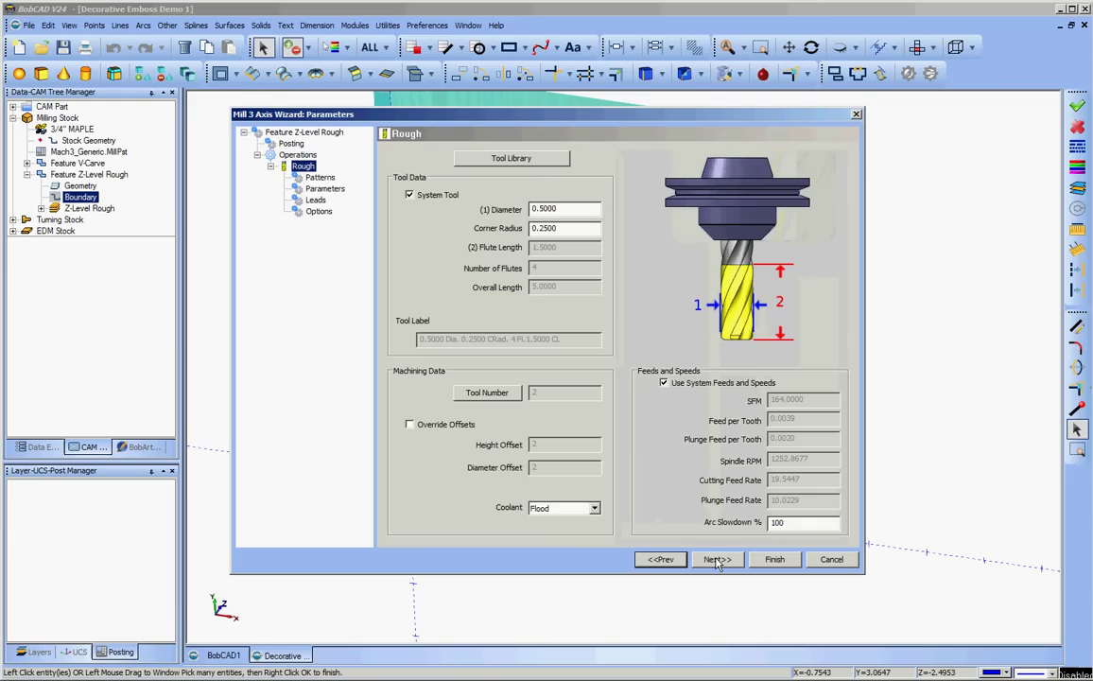
Step: Choose tool 4 from the rough endmill library, with 0.25 diameter and 0.125 corner radius
{"action": "left_click", "coordinate": [531, 158]}
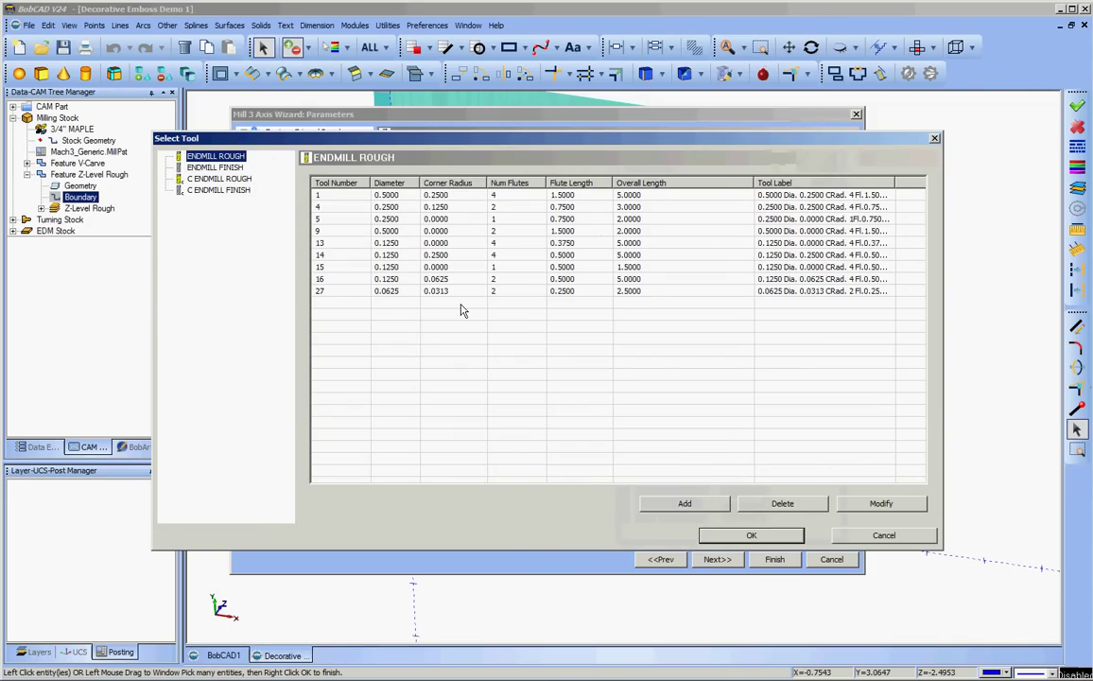
{"action": "left_click", "coordinate": [364, 206]}
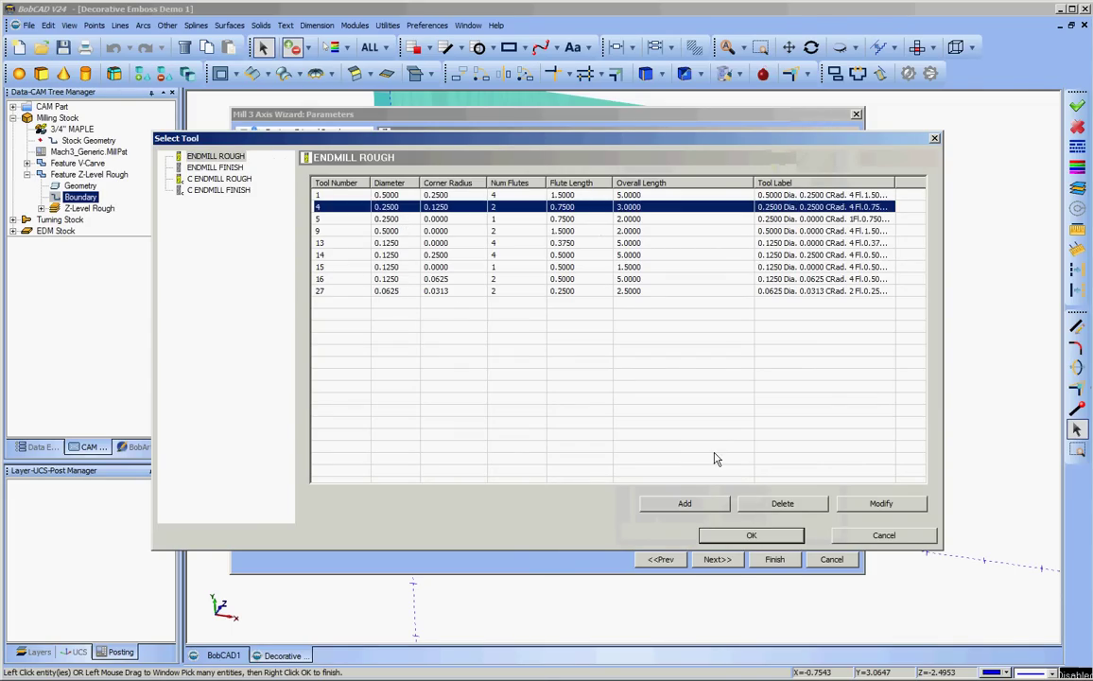
{"action": "left_click", "coordinate": [736, 535]}
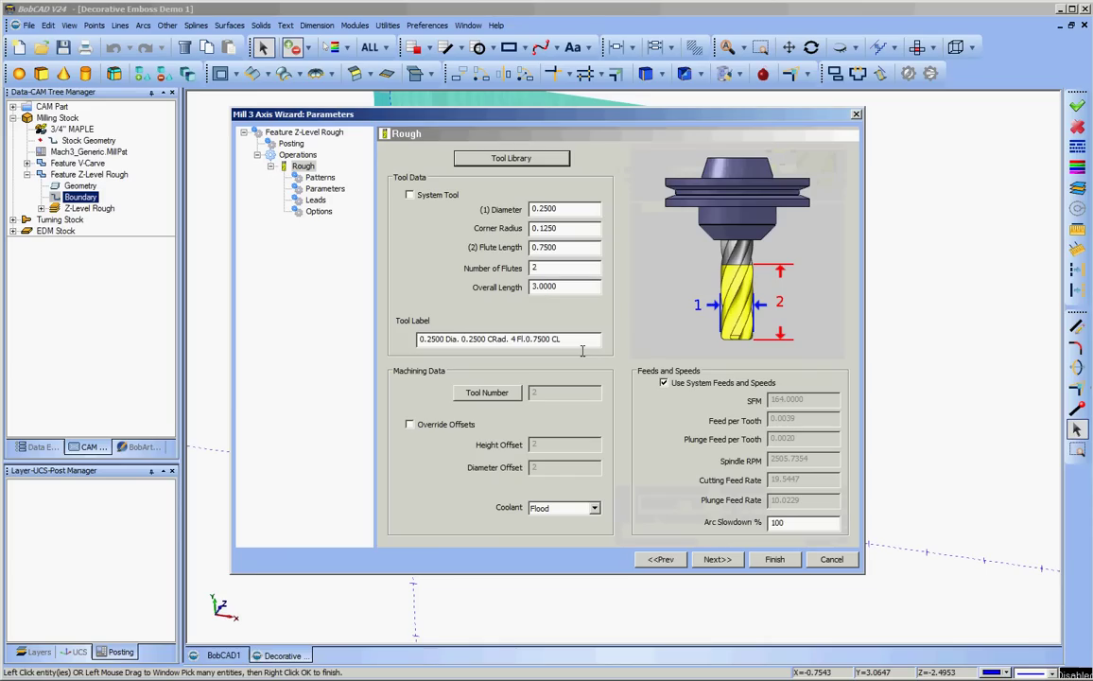
Step: Turn off the system feeds and speeds, and set the cutting feed rate to 48 and the plunge feed rate to 40
{"action": "left_click", "coordinate": [664, 382]}
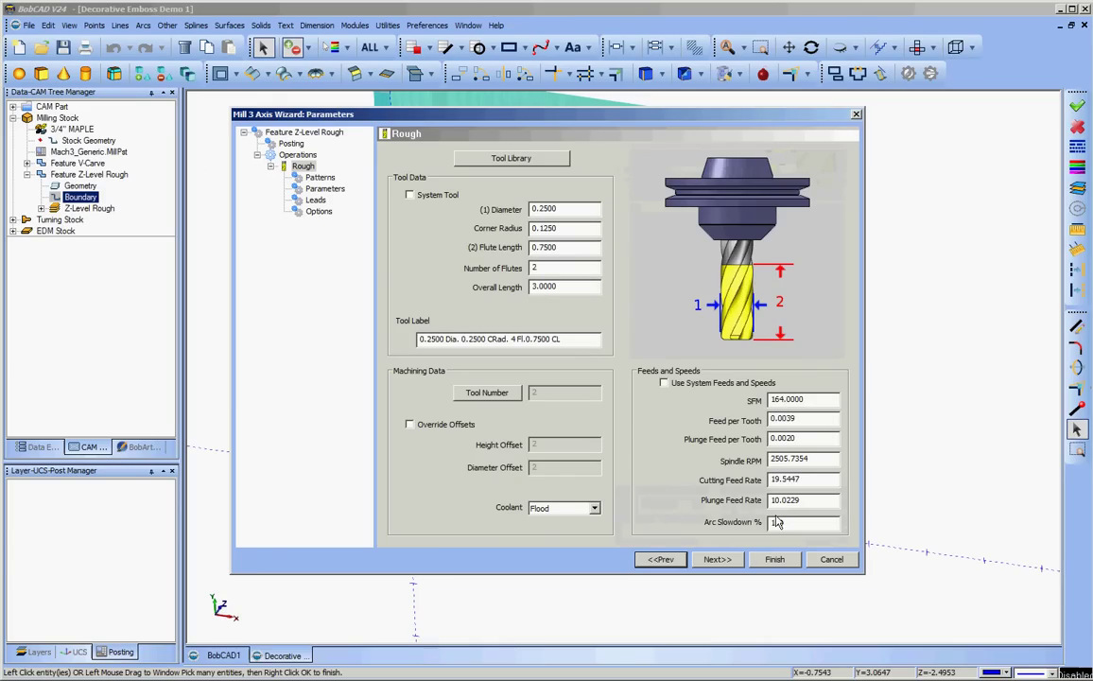
{"action": "double_click", "coordinate": [769, 480]}
{"action": "key", "text": "BackSpace"}
{"action": "type", "text": "48"}
{"action": "key", "text": "Tab"}
{"action": "key", "text": "BackSpace"}
{"action": "type", "text": "40"}
{"action": "left_click", "coordinate": [717, 560]}
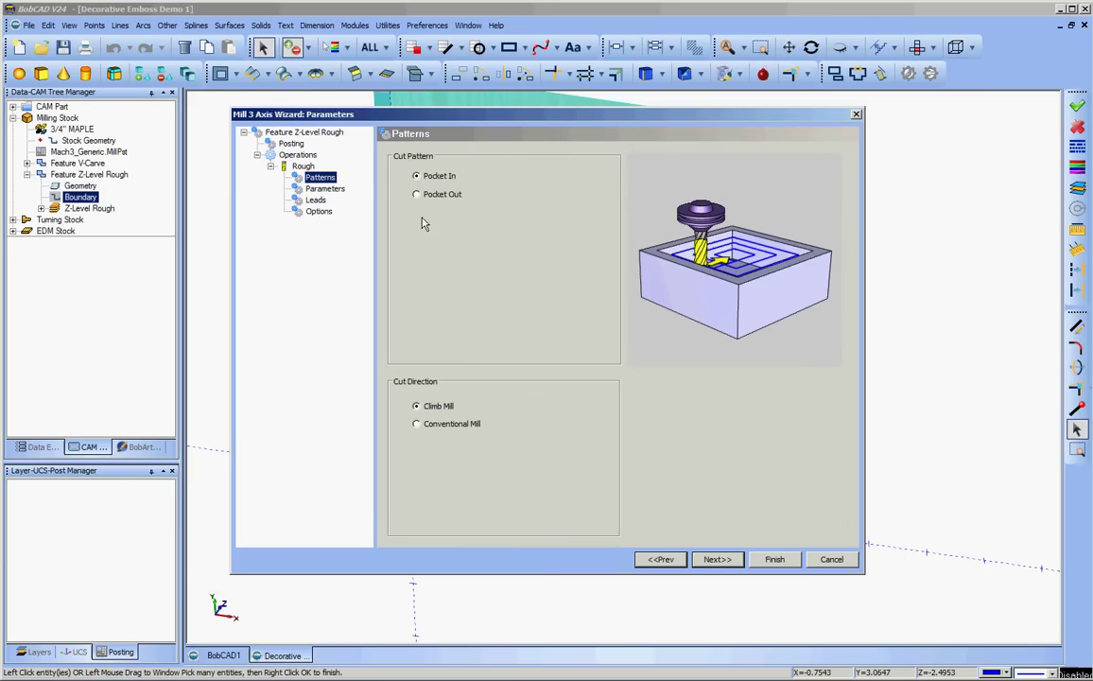
Step: Keep the Pocket In pattern, set depth of cut to 0.05 and XYZ allowance to 0.02, and enable Top of Job
{"action": "left_click", "coordinate": [717, 559]}
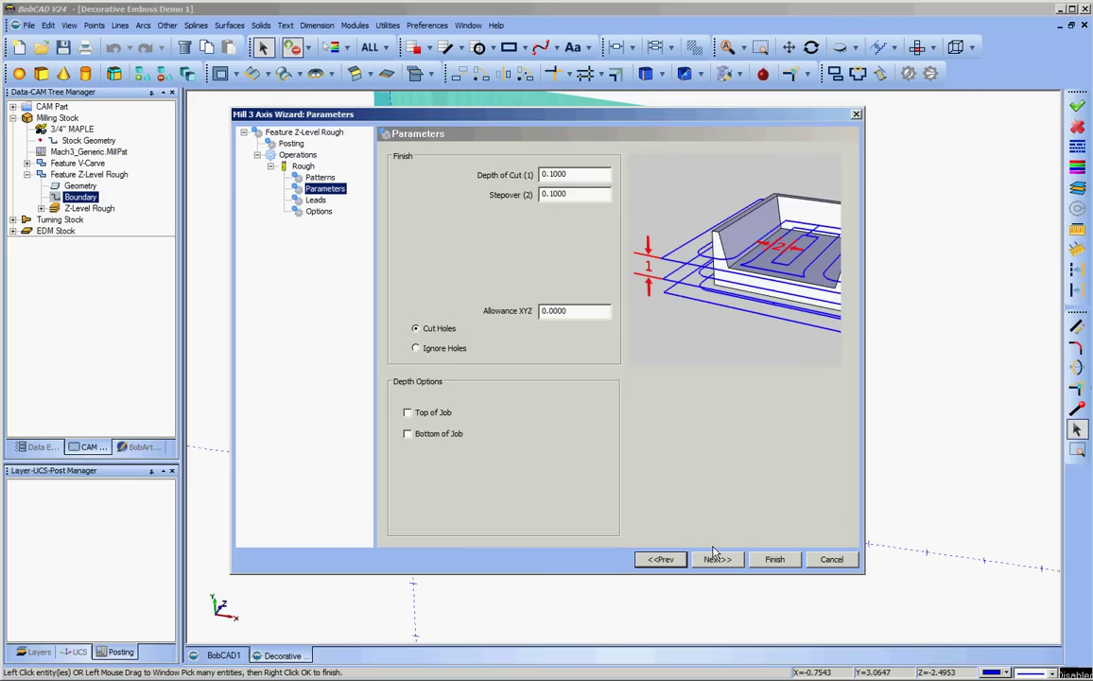
{"action": "double_click", "coordinate": [553, 176]}
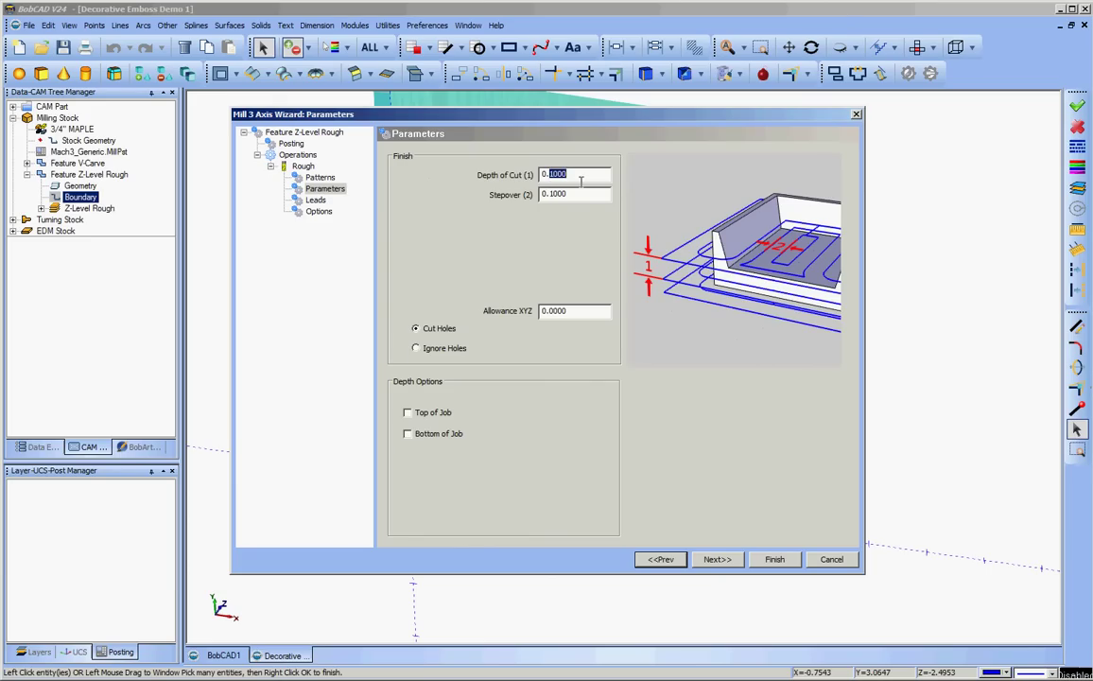
{"action": "type", "text": "0.05"}
{"action": "double_click", "coordinate": [555, 315]}
{"action": "type", "text": "0.0"}
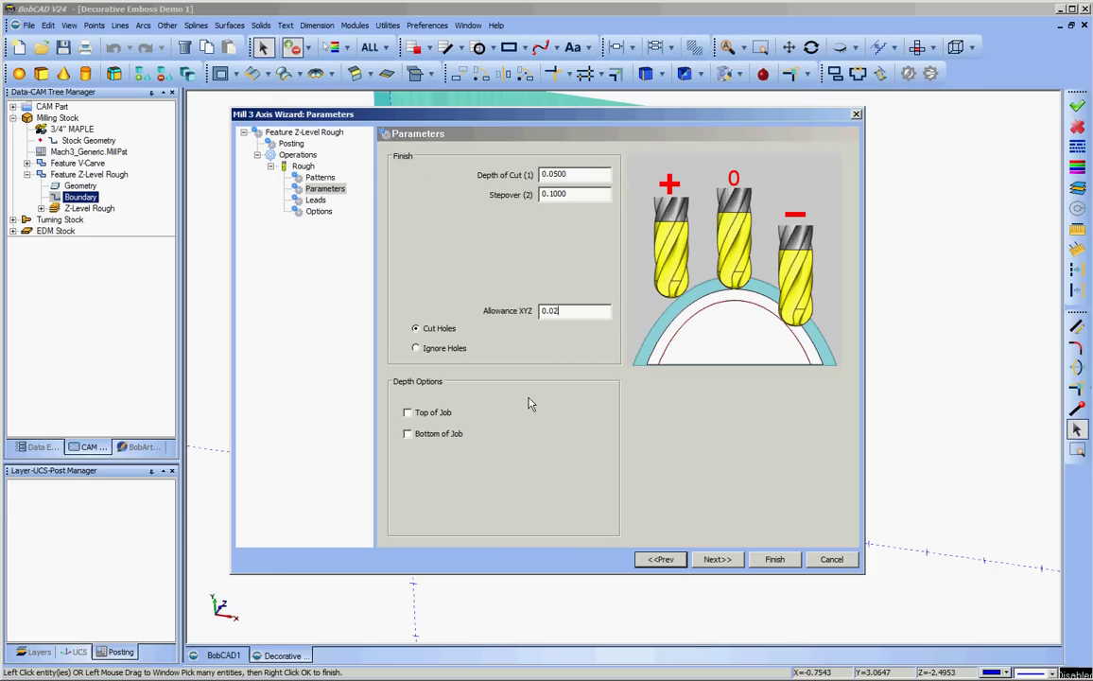
{"action": "left_click", "coordinate": [407, 412]}
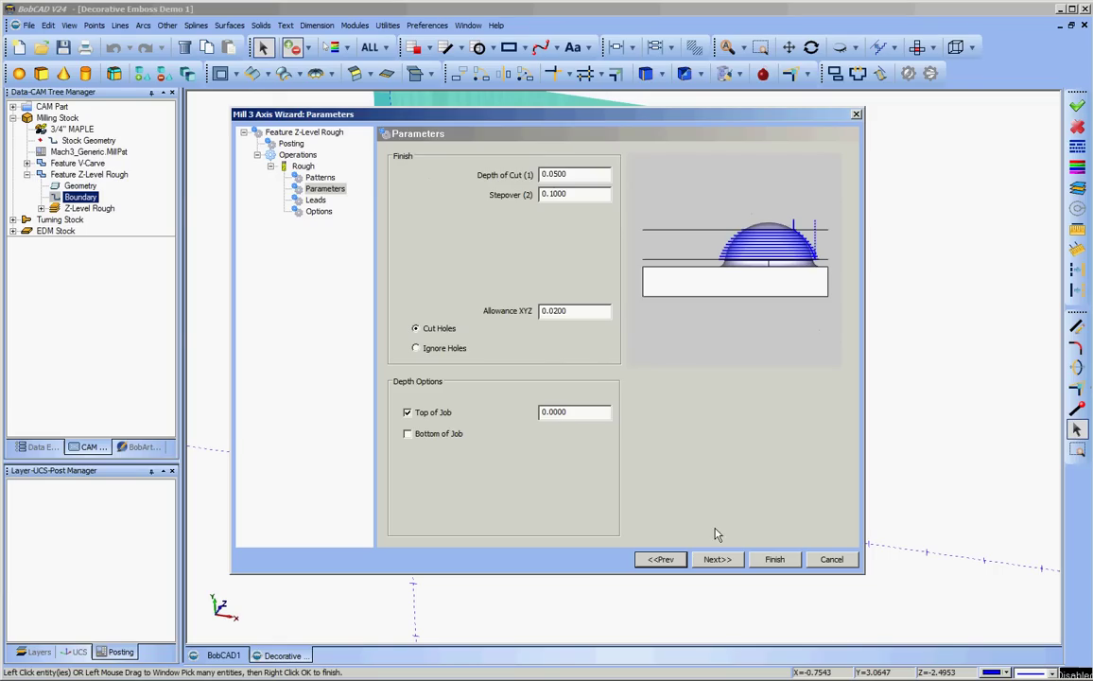
Step: Keep the default leads and toolpath output options, and finish the Z-Level Rough feature
{"action": "left_click", "coordinate": [716, 559]}
{"action": "left_click", "coordinate": [716, 560]}
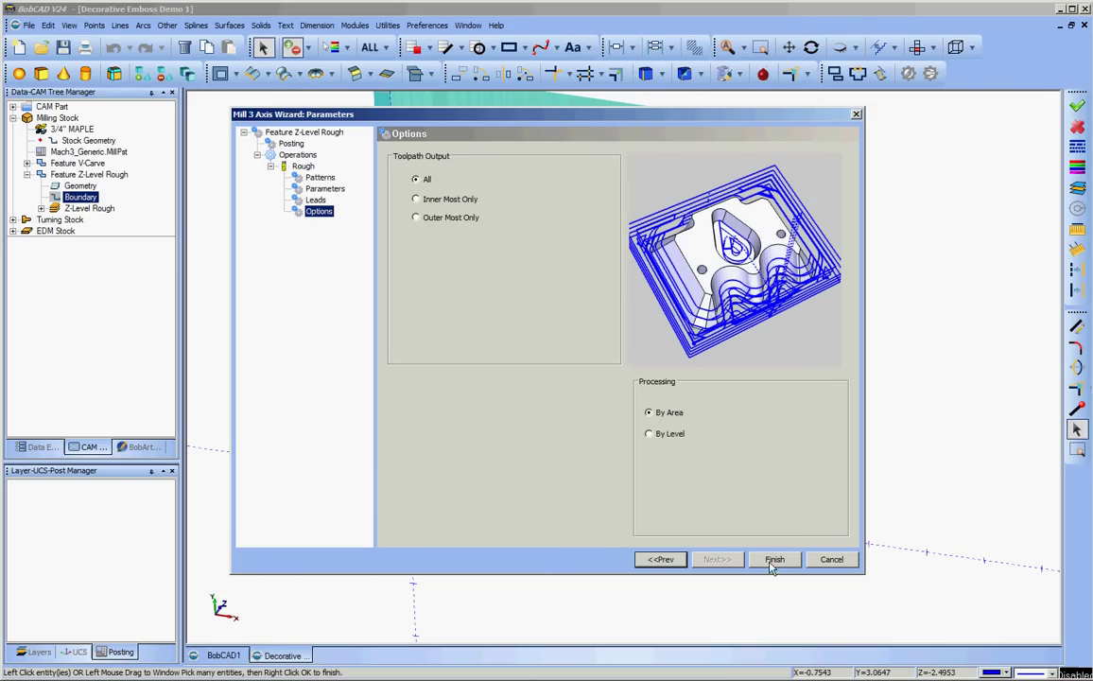
{"action": "left_click", "coordinate": [773, 560]}
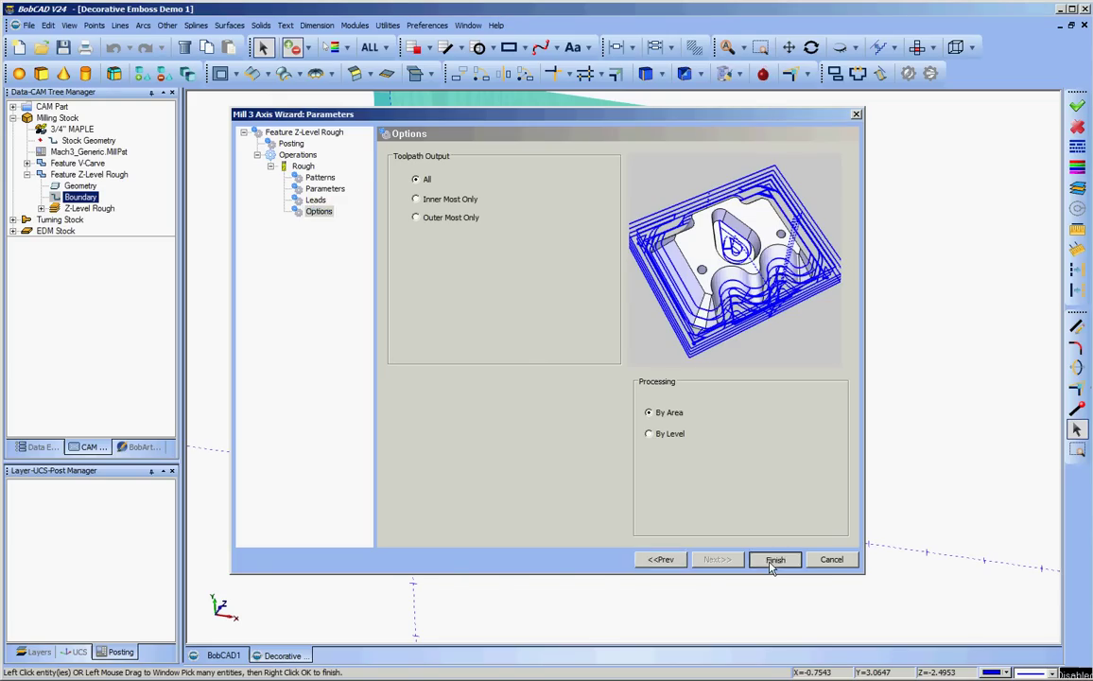
Step: Reselect the embossed surface as the geometry of the Z-Level Rough feature
{"action": "left_click", "coordinate": [83, 186]}
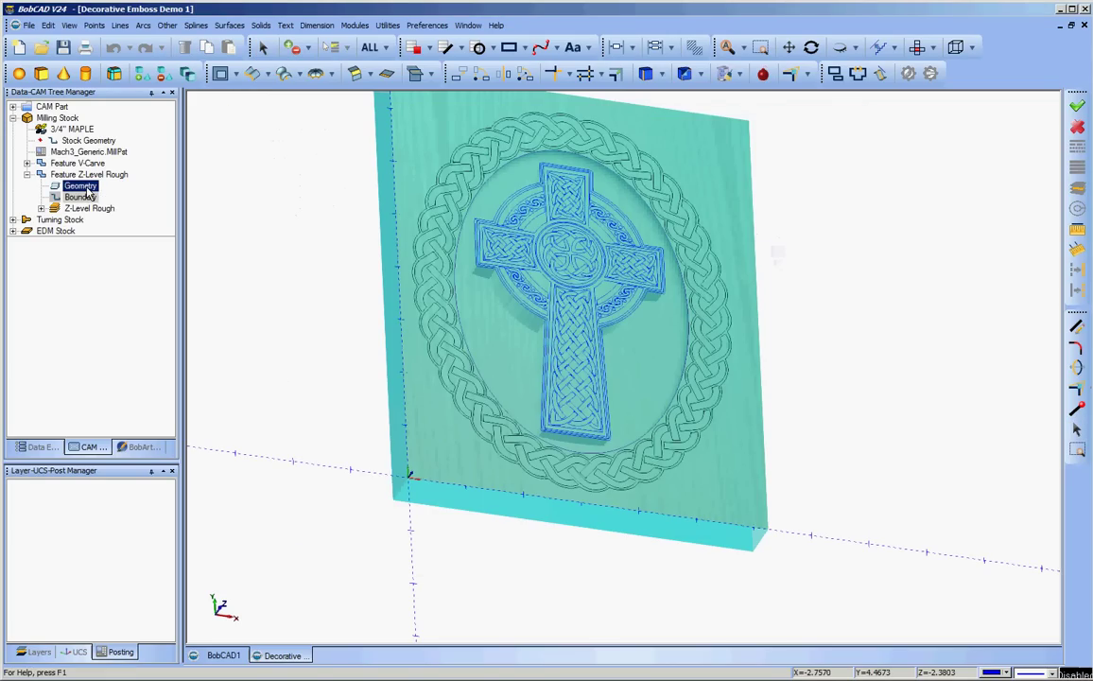
{"action": "right_click", "coordinate": [89, 189]}
{"action": "left_click", "coordinate": [118, 197]}
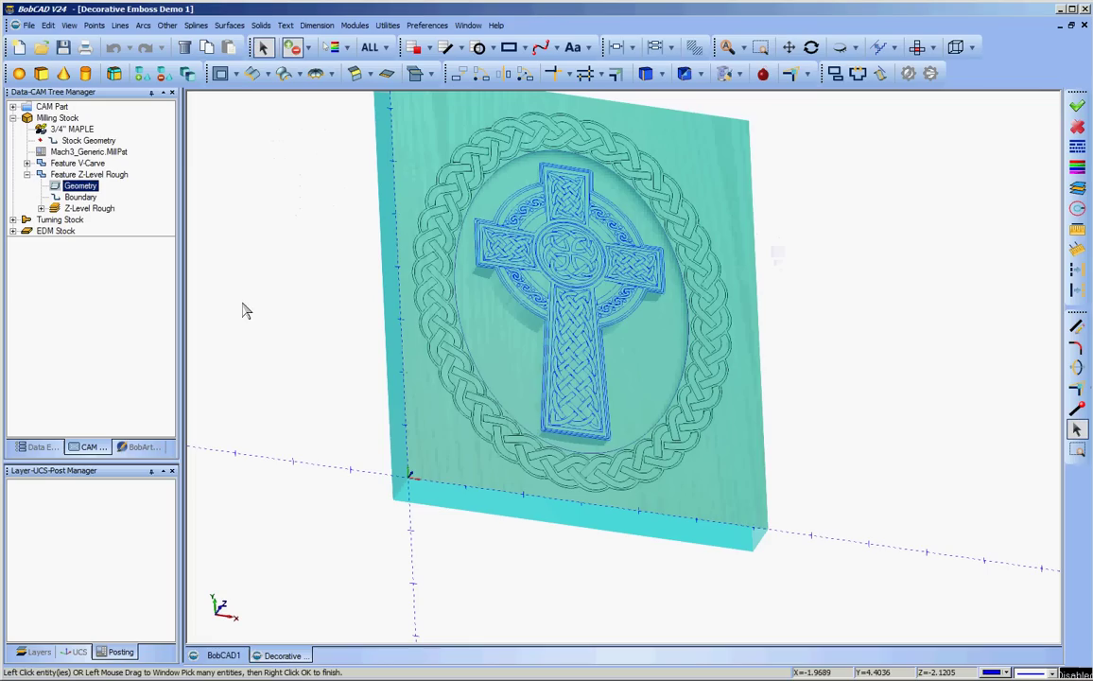
{"action": "left_click_drag", "start_coordinate": [430, 451], "coordinate": [242, 263]}
{"action": "right_click", "coordinate": [242, 264]}
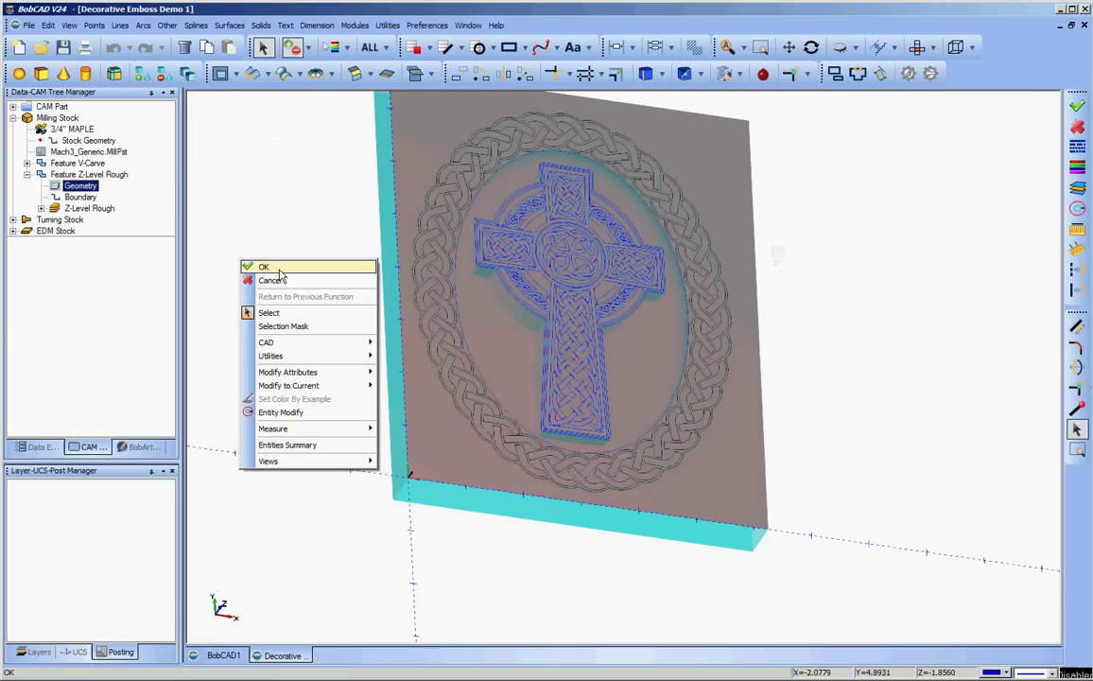
{"action": "left_click", "coordinate": [266, 268]}
Step: Reselect the oval around the cross as the boundary of the Z-Level Rough feature
{"action": "right_click", "coordinate": [90, 199]}
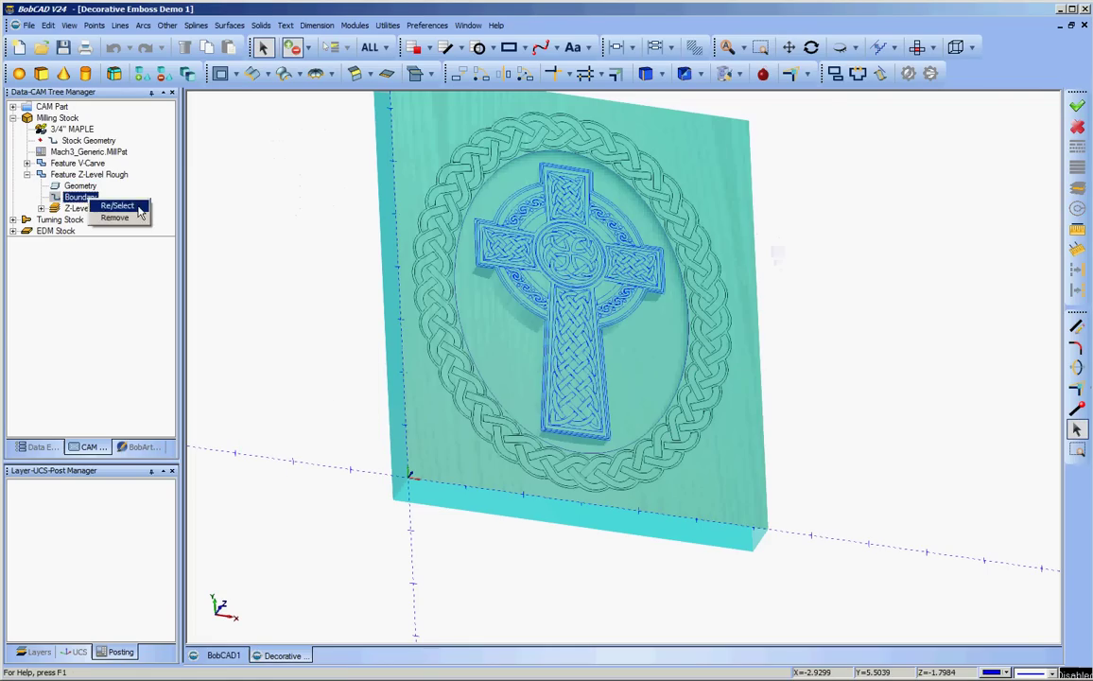
{"action": "left_click", "coordinate": [117, 205]}
{"action": "right_click", "coordinate": [273, 251]}
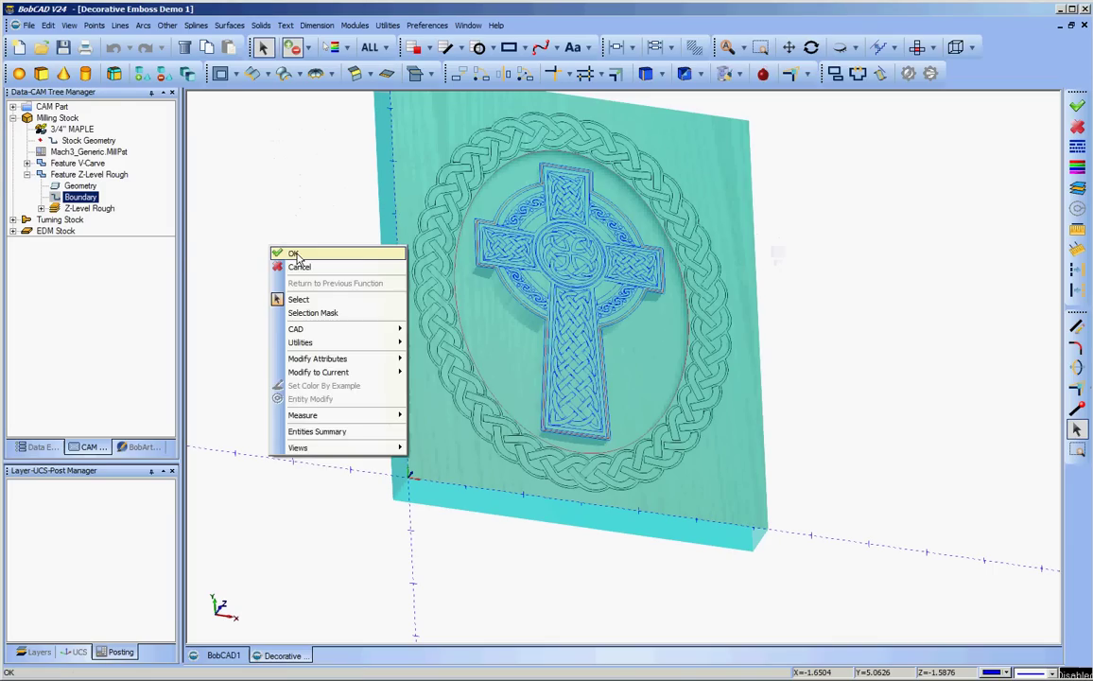
{"action": "left_click", "coordinate": [295, 255]}
Step: Compute the Z-Level Rough toolpath and inspect its passes around the cross
{"action": "right_click", "coordinate": [104, 209]}
{"action": "left_click", "coordinate": [191, 230]}
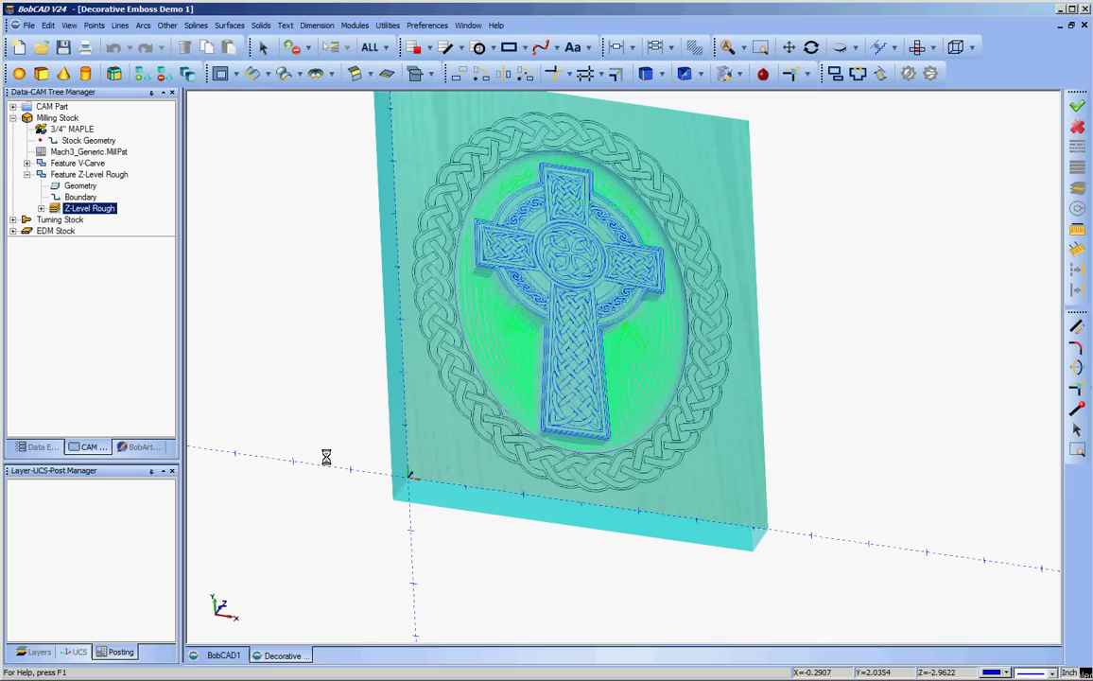
{"action": "middle_click_drag", "start_coordinate": [776, 485], "coordinate": [673, 378]}
{"action": "scroll", "coordinate": [635, 449], "scroll_direction": "up", "scroll_amount": 6}
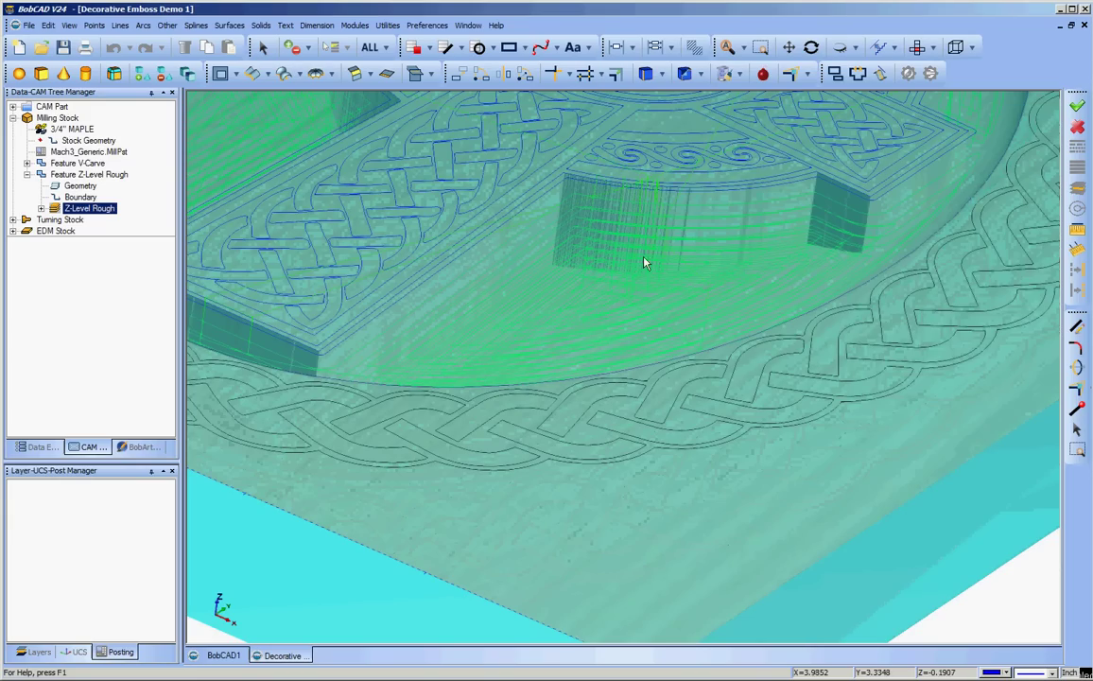
{"action": "scroll", "coordinate": [644, 263], "scroll_direction": "down", "scroll_amount": 5}
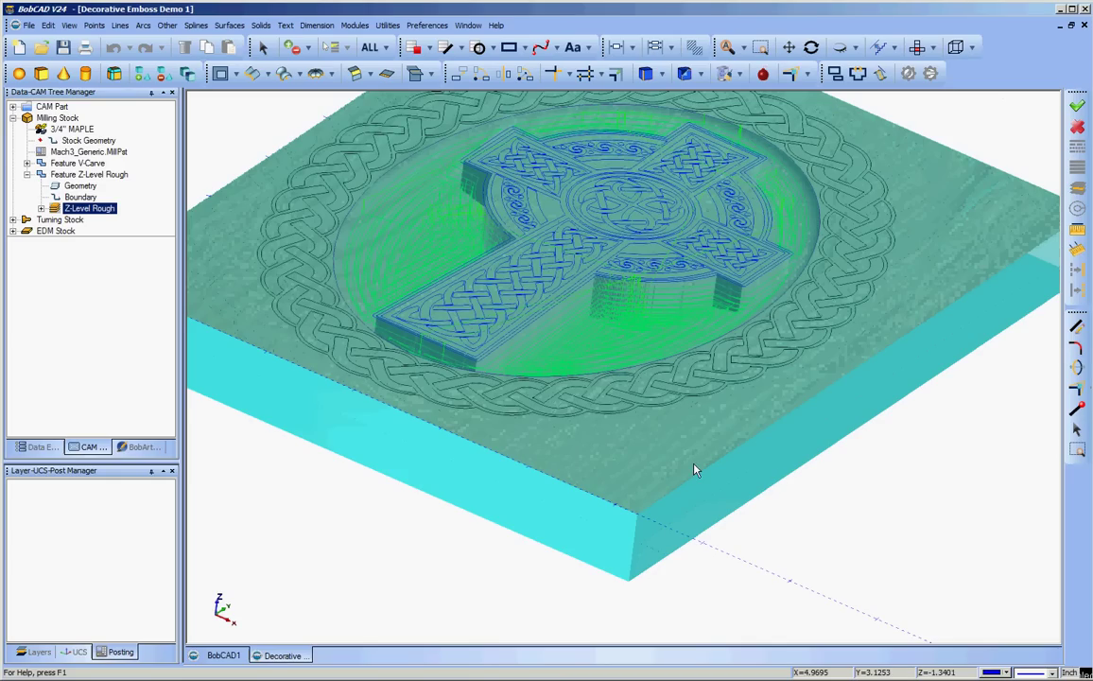
{"action": "scroll", "coordinate": [694, 470], "scroll_direction": "up", "scroll_amount": 3}
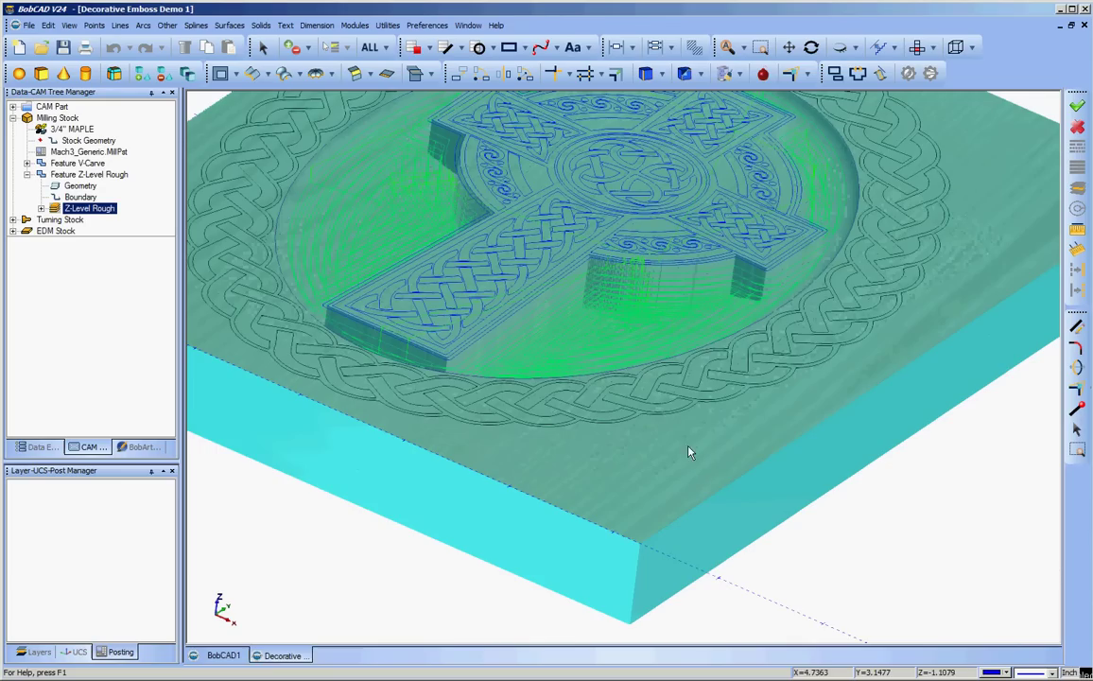
{"action": "middle_click_drag", "start_coordinate": [710, 458], "coordinate": [685, 441]}
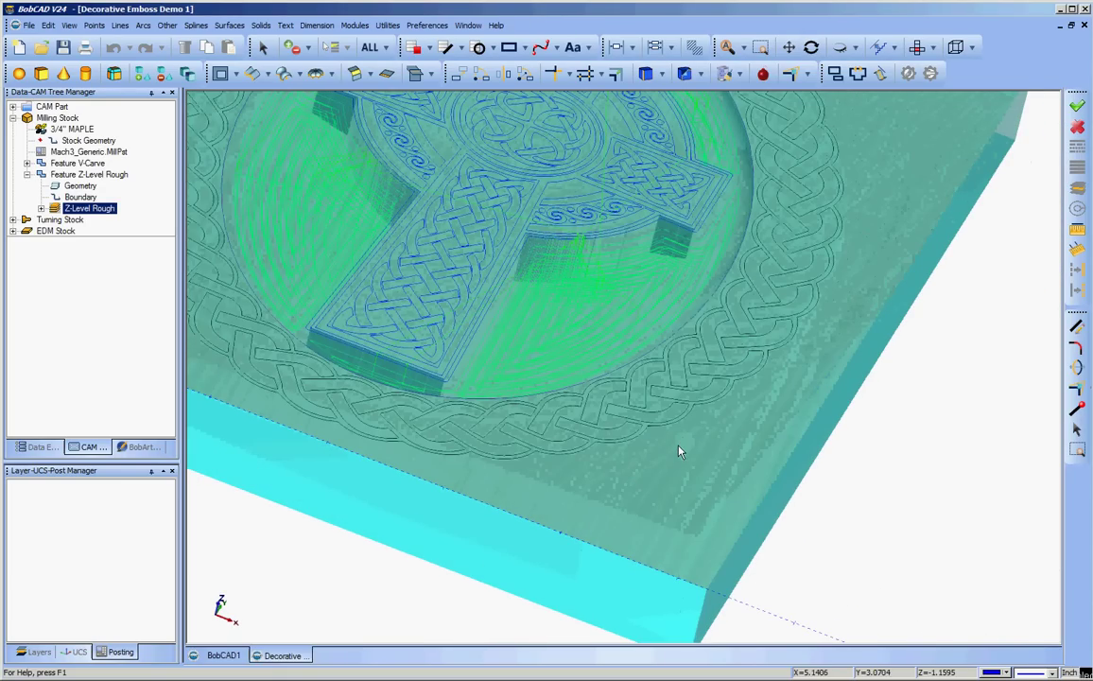
{"action": "scroll", "coordinate": [680, 448], "scroll_direction": "down", "scroll_amount": 2}
Step: Hide the Rough toolpath of the Z-Level Rough feature and collapse the feature in the CAM tree
{"action": "left_click", "coordinate": [52, 219]}
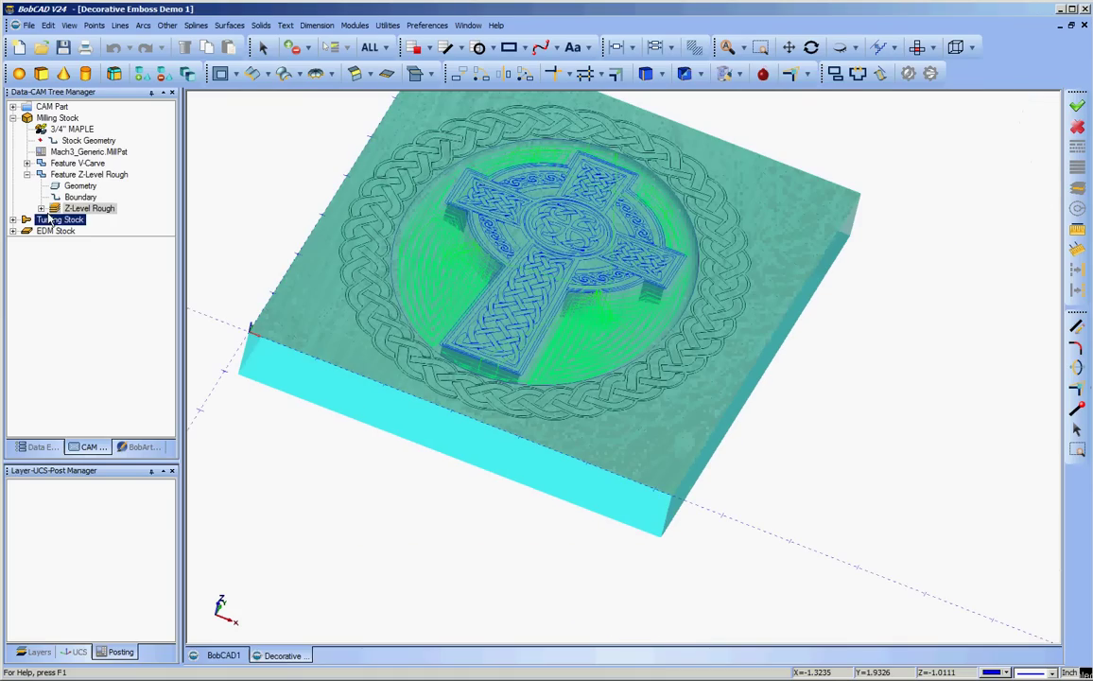
{"action": "left_click", "coordinate": [41, 207]}
{"action": "left_click", "coordinate": [88, 220]}
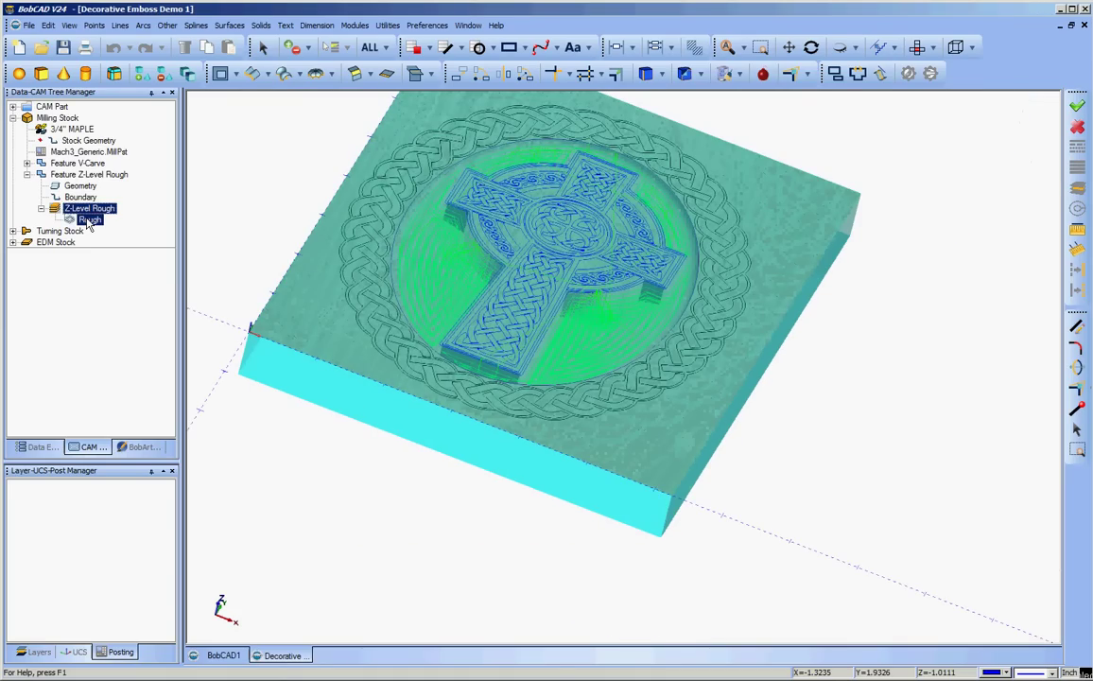
{"action": "left_click", "coordinate": [69, 219]}
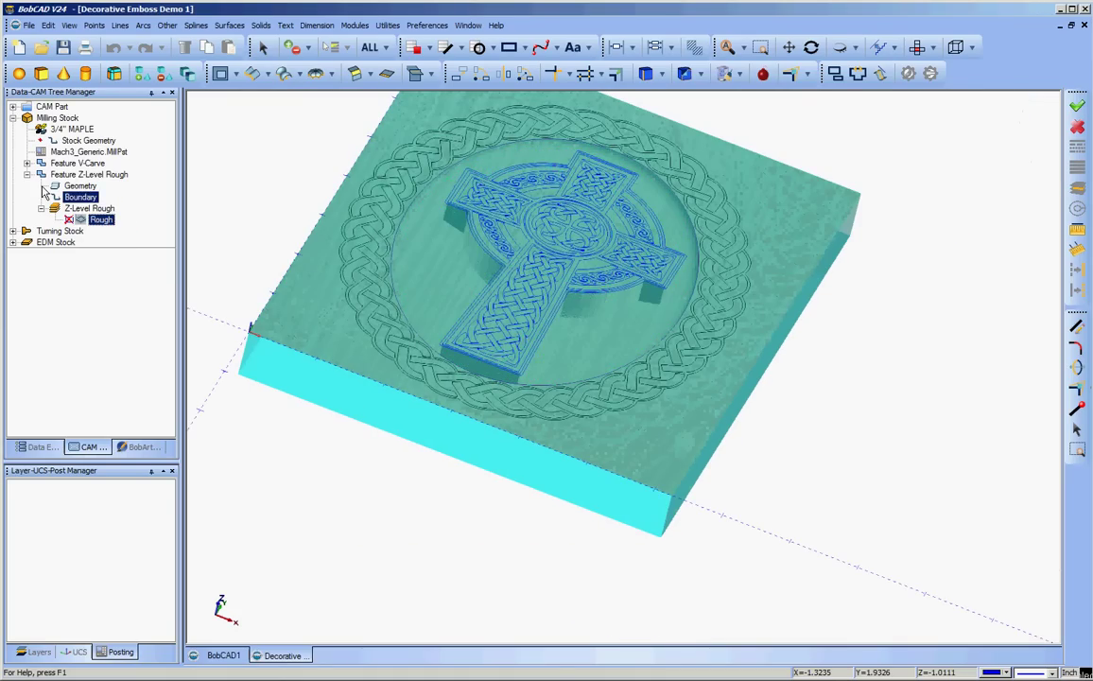
{"action": "left_click", "coordinate": [28, 174]}
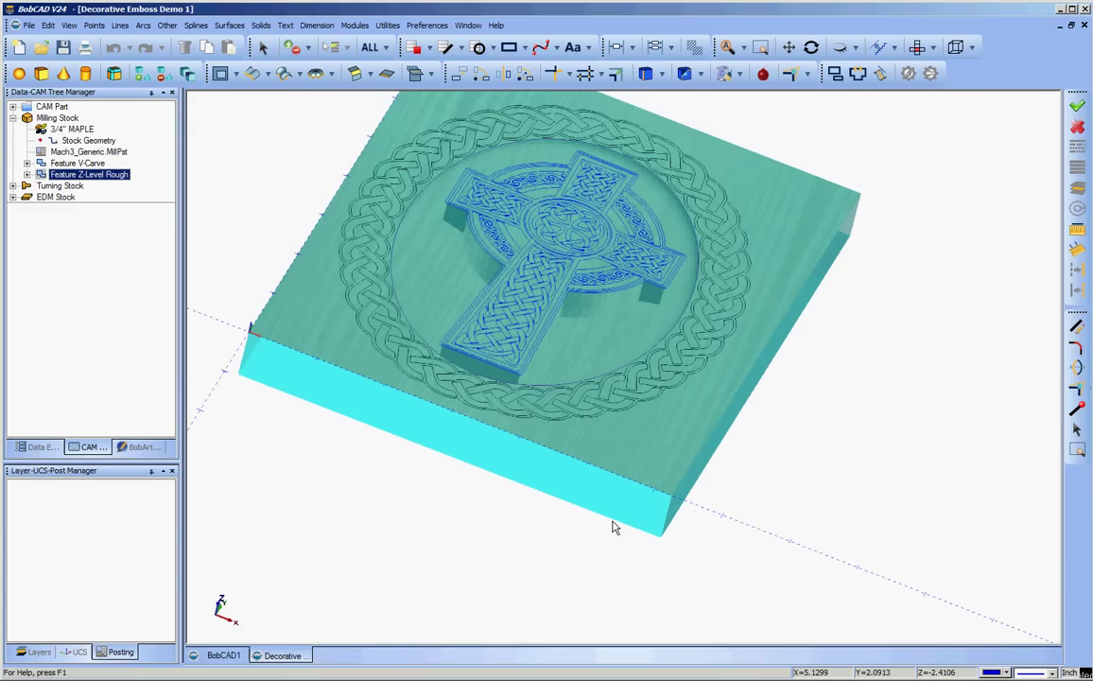
Step: Examine the recess around the cross from the side and from above, including its curved floor and steep cross walls
{"action": "middle_click_drag", "start_coordinate": [496, 483], "coordinate": [564, 428]}
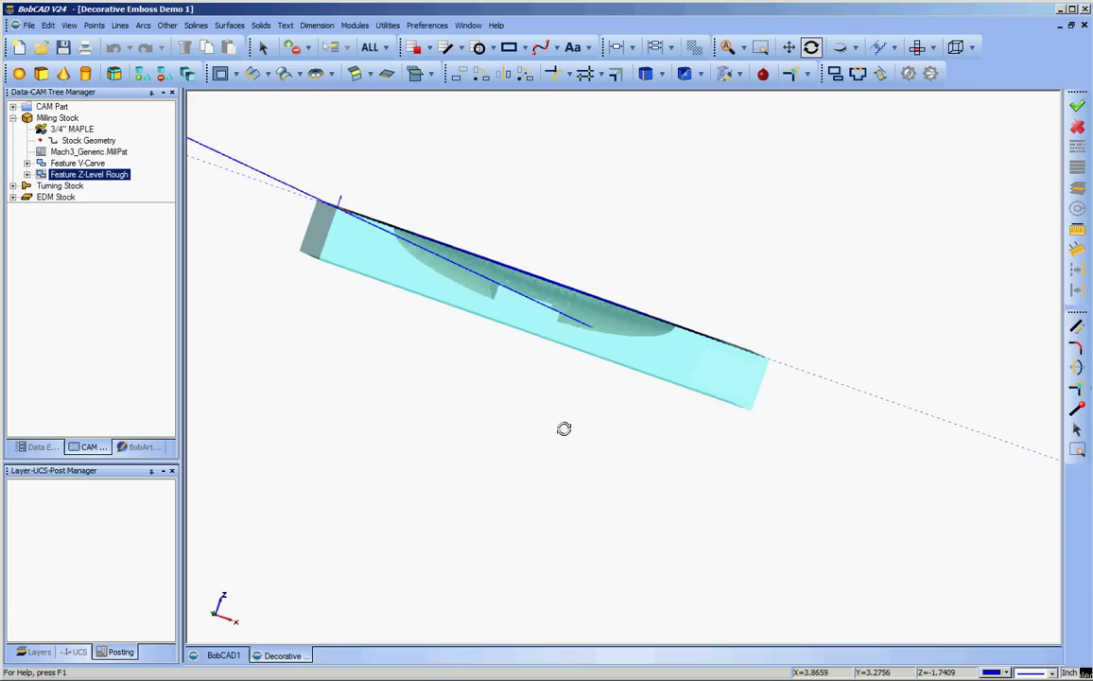
{"action": "key", "text": "Escape"}
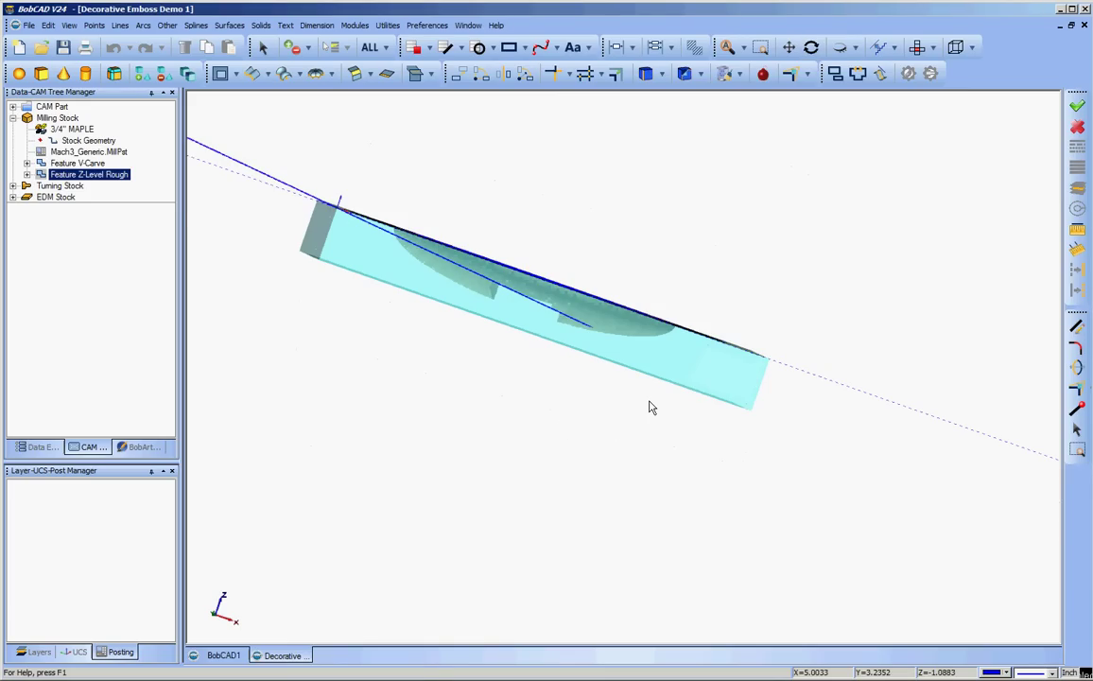
{"action": "scroll", "coordinate": [650, 407], "scroll_direction": "up", "scroll_amount": 2}
{"action": "scroll", "coordinate": [649, 407], "scroll_direction": "up", "scroll_amount": 1}
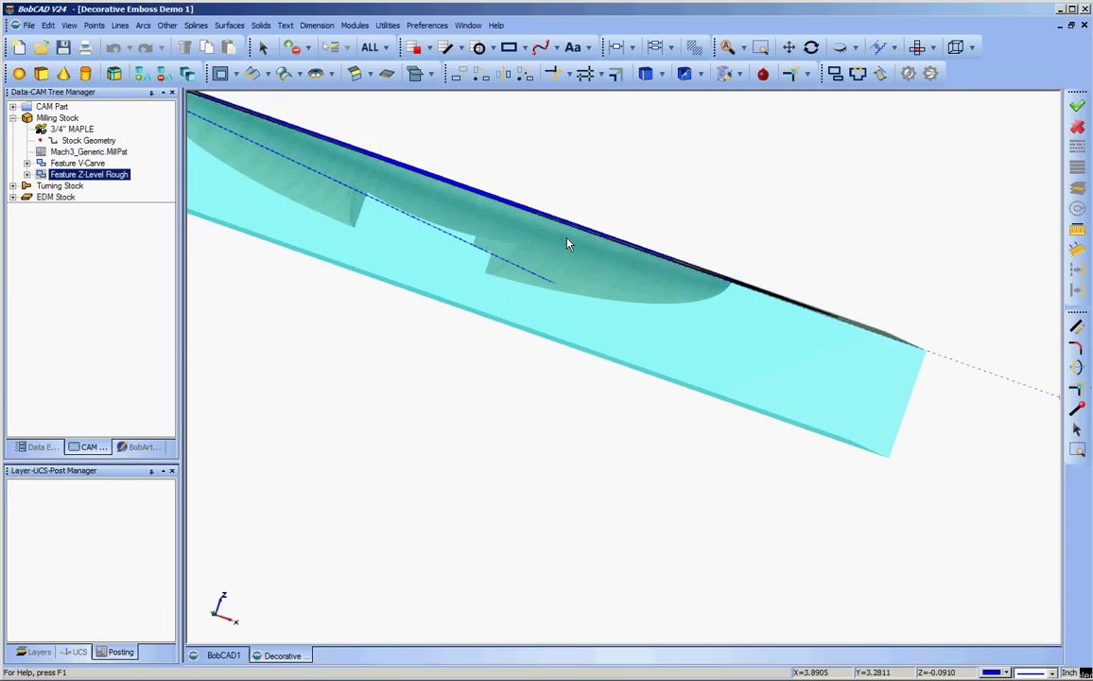
{"action": "middle_click_drag", "start_coordinate": [567, 244], "coordinate": [552, 282]}
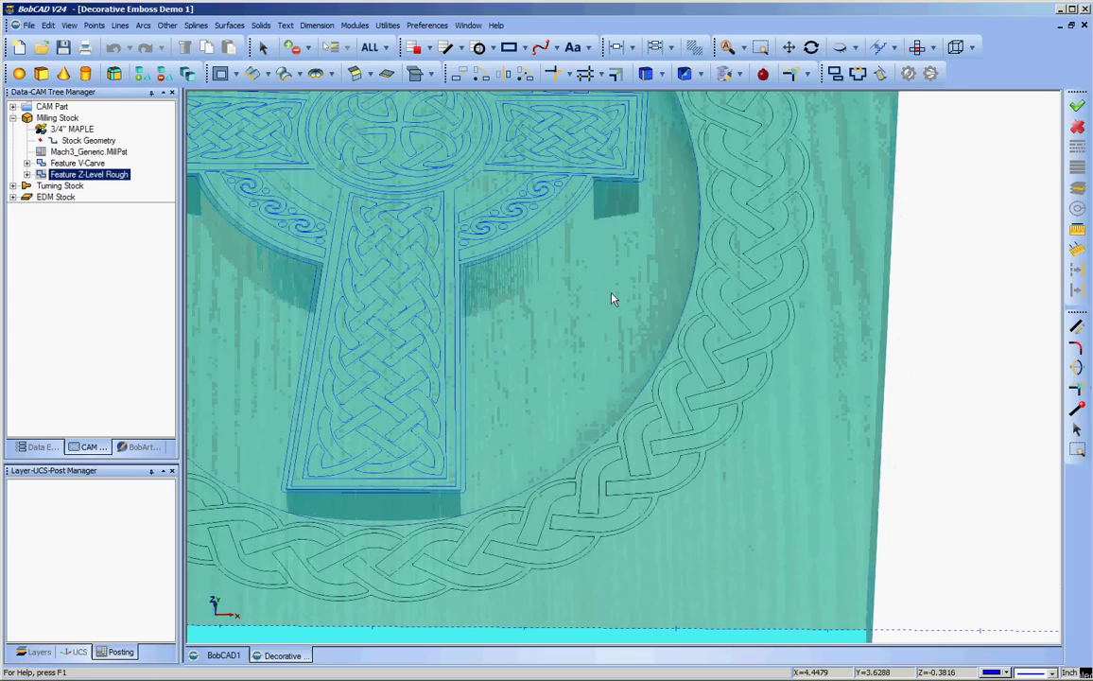
{"action": "middle_click_drag", "start_coordinate": [642, 500], "coordinate": [676, 444]}
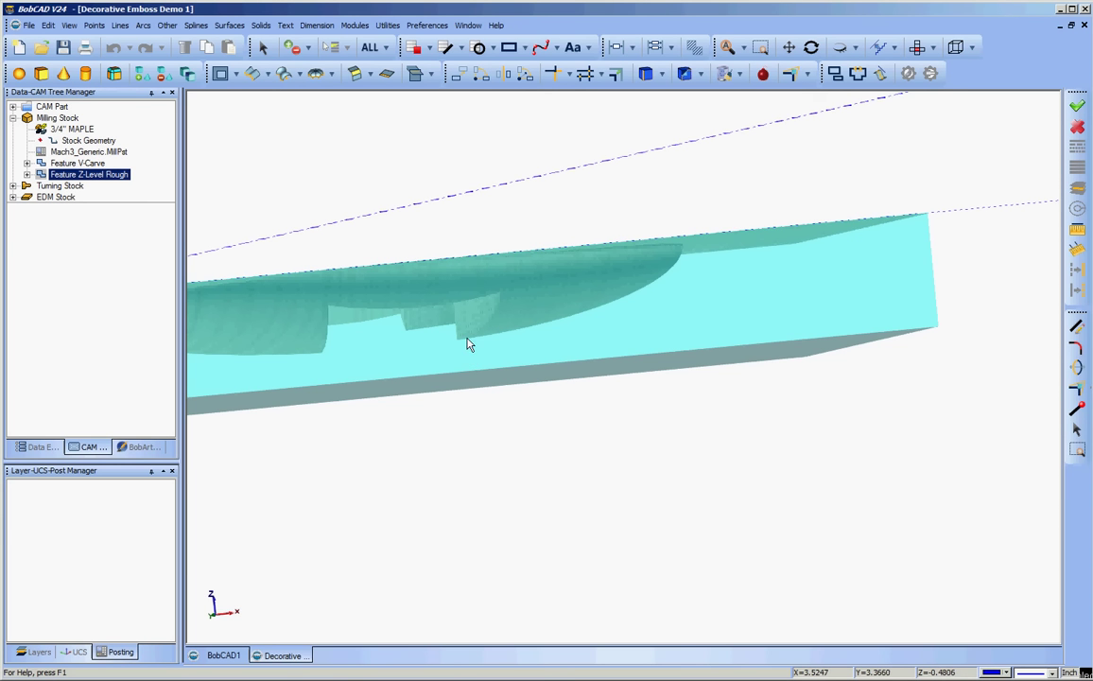
{"action": "middle_click_drag", "start_coordinate": [576, 155], "coordinate": [503, 320]}
{"action": "scroll", "coordinate": [503, 319], "scroll_direction": "down", "scroll_amount": 5}
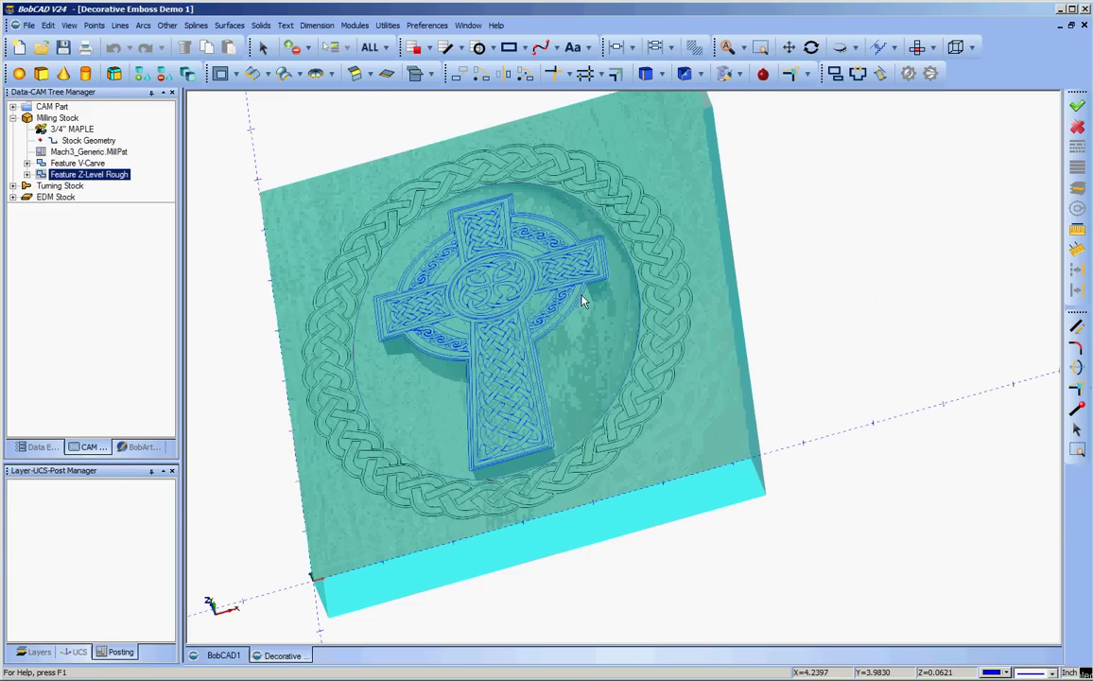
Step: Add a Mill 3 Axis feature of type Z Level Finish to the milling stock
{"action": "left_click", "coordinate": [60, 117]}
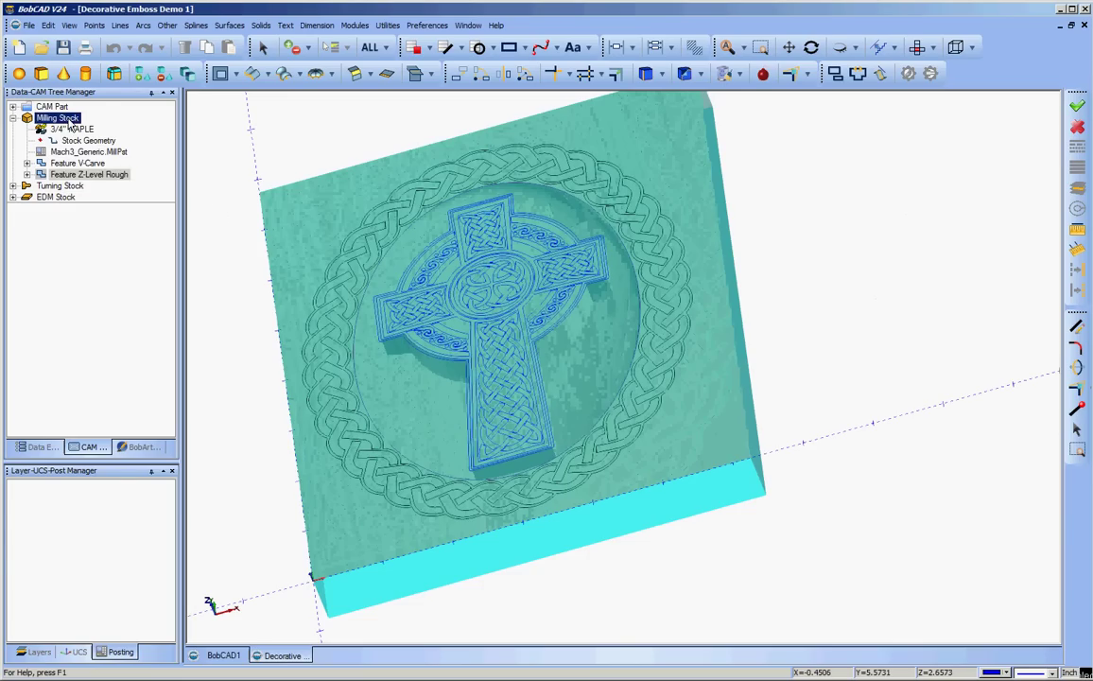
{"action": "right_click", "coordinate": [68, 123]}
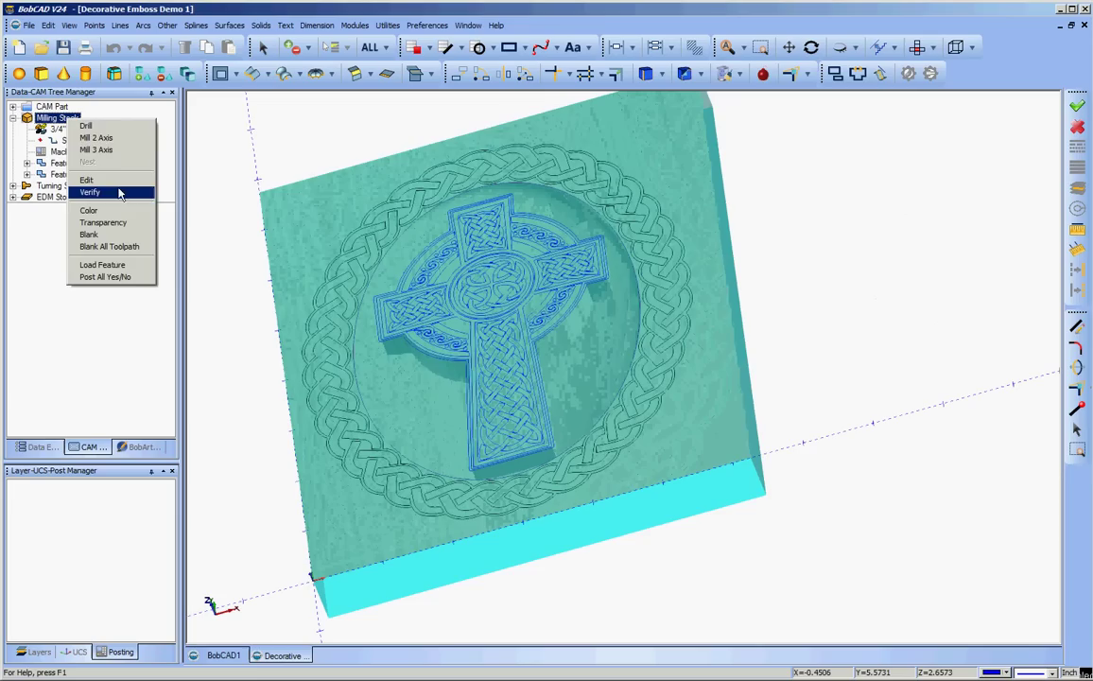
{"action": "left_click", "coordinate": [112, 153]}
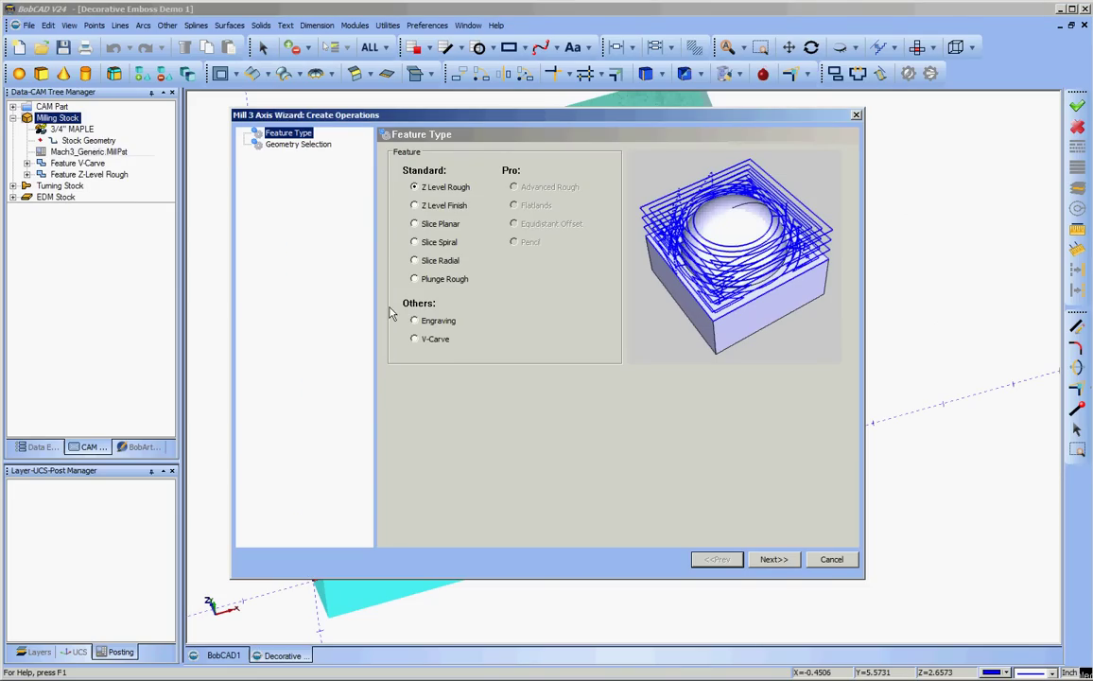
{"action": "left_click", "coordinate": [415, 205]}
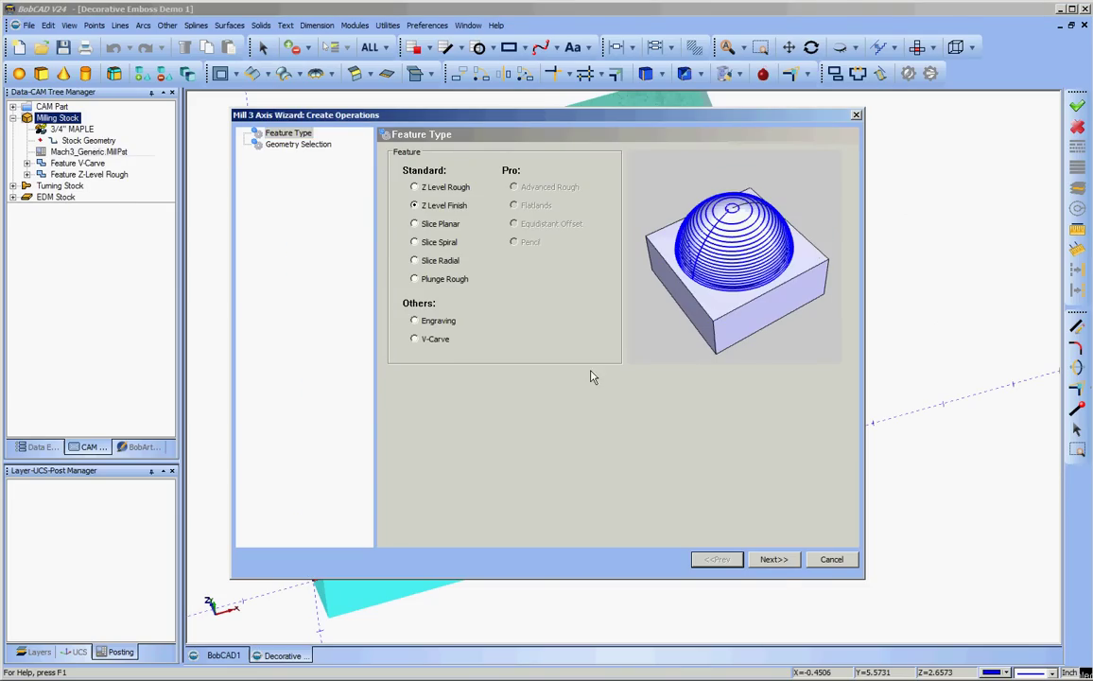
{"action": "left_click", "coordinate": [772, 559]}
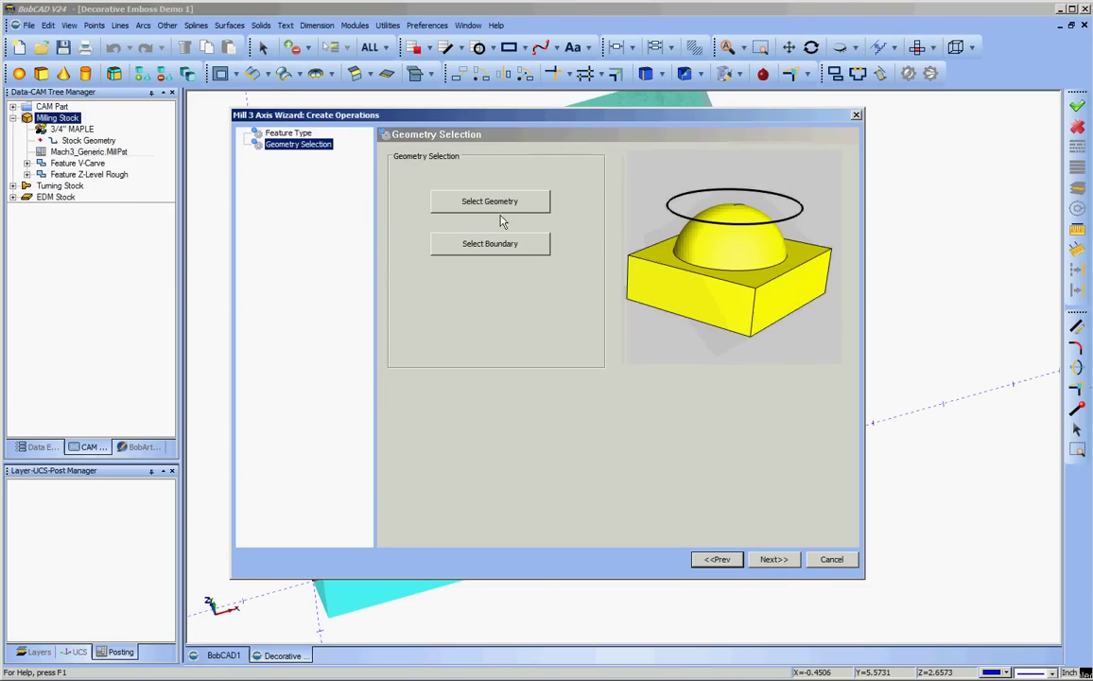
Step: Select the embossed surface as the geometry for the Z Level Finish feature
{"action": "left_click", "coordinate": [454, 199]}
{"action": "left_click", "coordinate": [661, 246]}
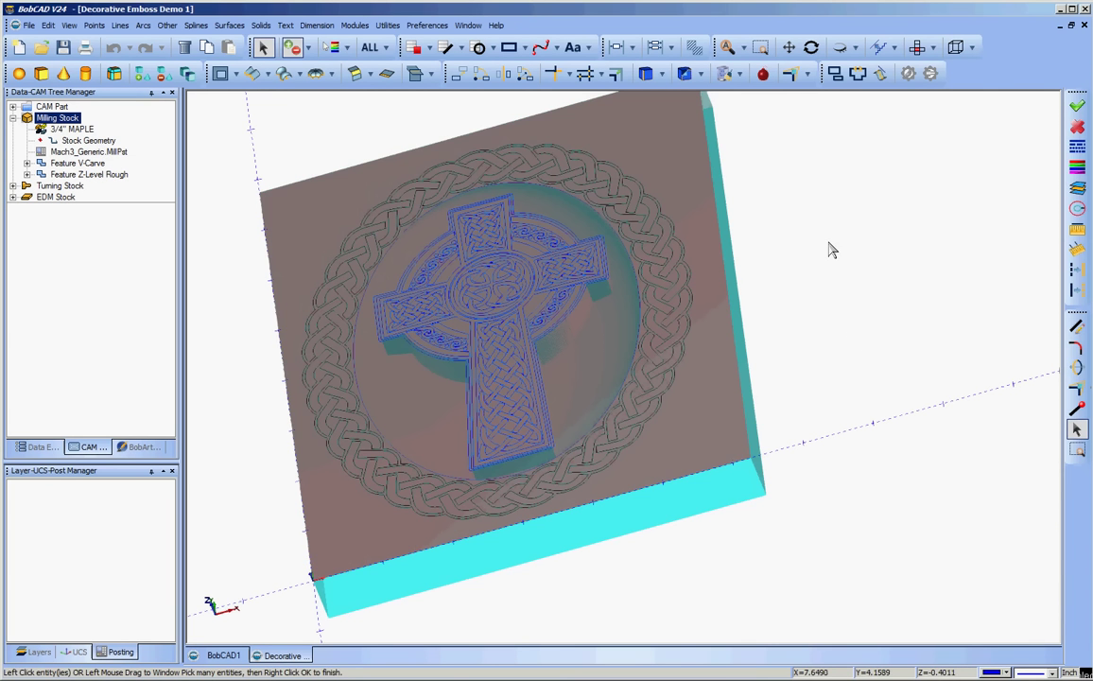
{"action": "right_click", "coordinate": [749, 220]}
{"action": "left_click", "coordinate": [771, 228]}
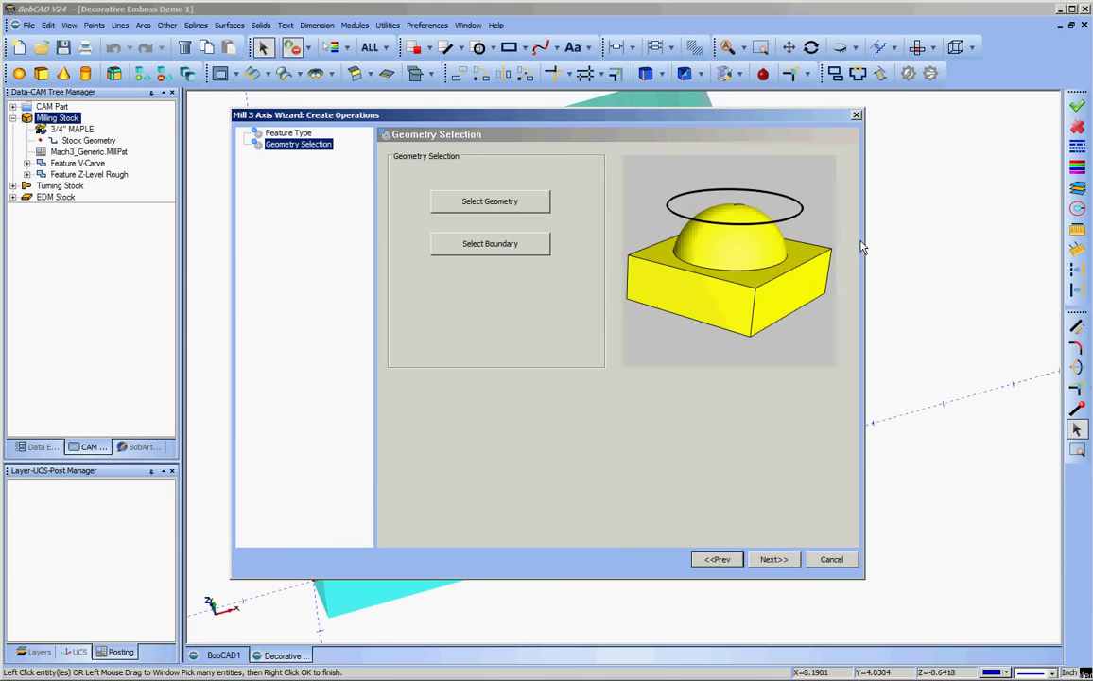
Step: Select the oval and the outer outline of the cross as the Z Level Finish boundary
{"action": "left_click", "coordinate": [520, 244]}
{"action": "scroll", "coordinate": [564, 293], "scroll_direction": "up", "scroll_amount": 5}
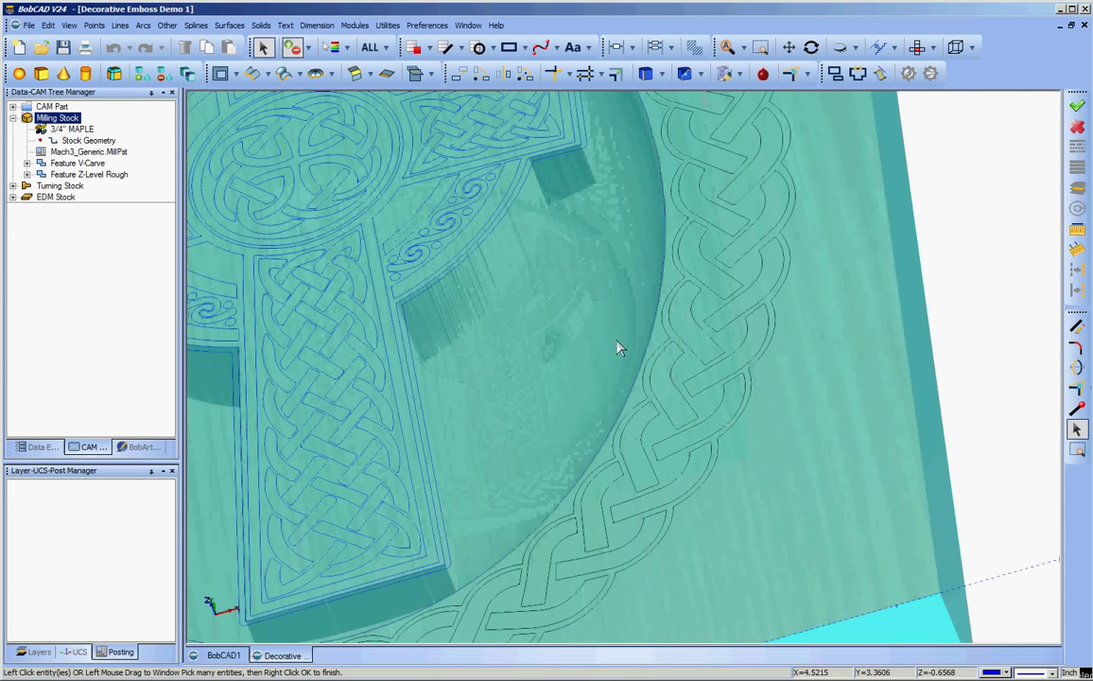
{"action": "left_click", "coordinate": [654, 348]}
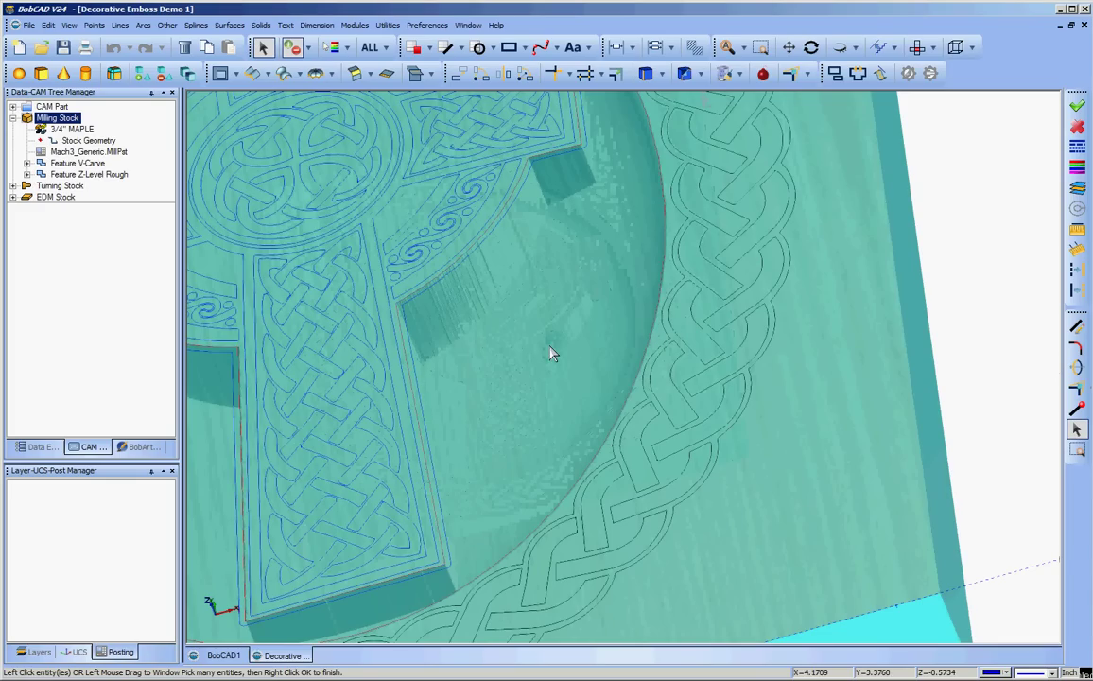
{"action": "scroll", "coordinate": [551, 354], "scroll_direction": "down", "scroll_amount": 6}
{"action": "right_click", "coordinate": [818, 250]}
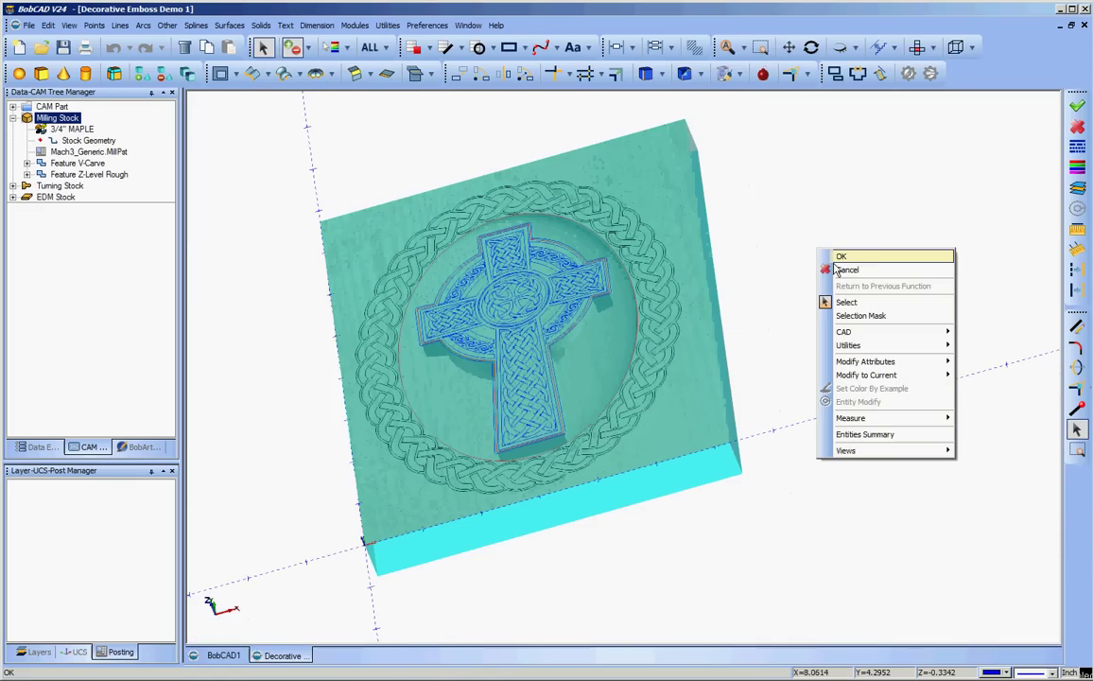
{"action": "left_click", "coordinate": [870, 257]}
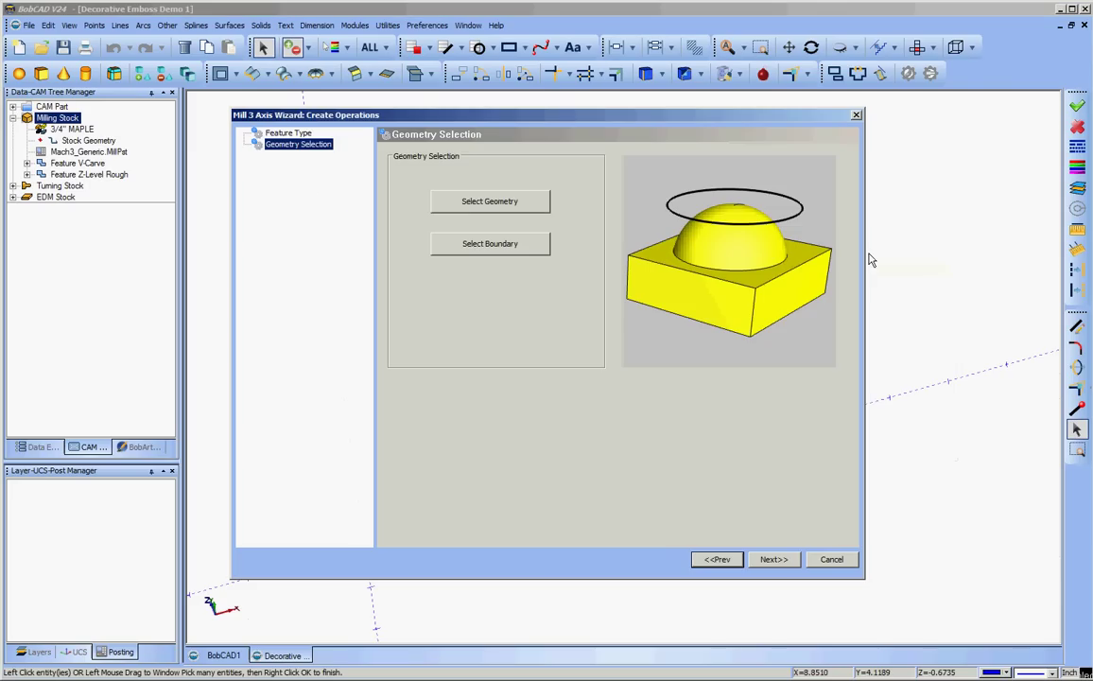
Step: Keep the Z-Level Finish rapid plane at 0.1000 and top of part at 0.0000, and turn off Arc Fit
{"action": "left_click", "coordinate": [773, 559]}
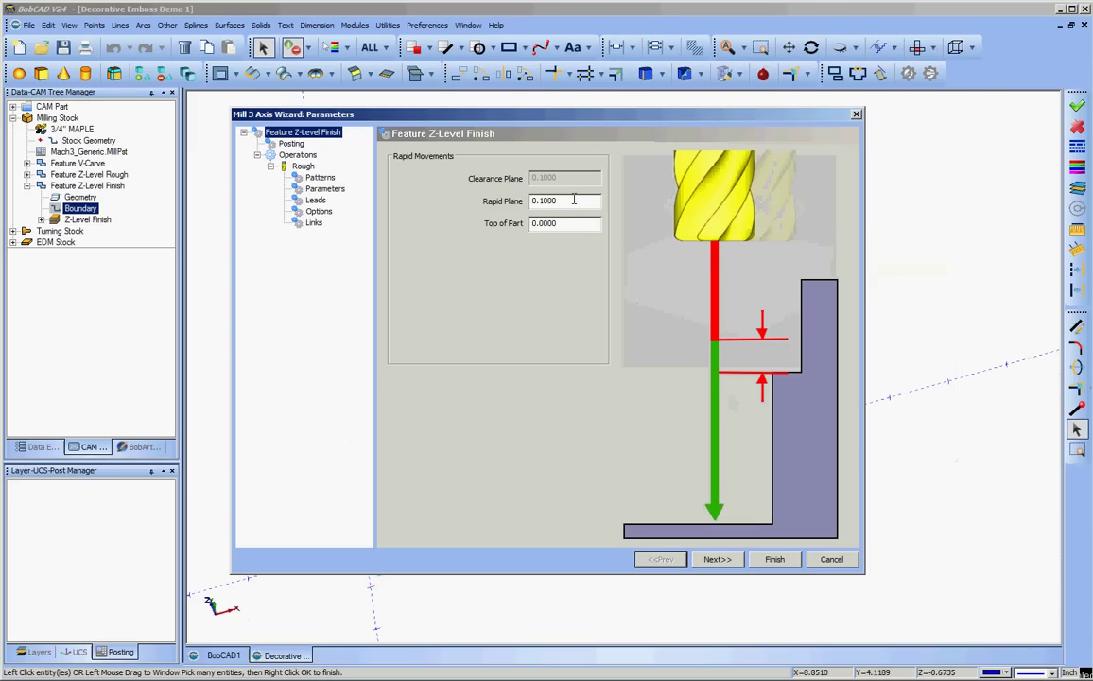
{"action": "left_click", "coordinate": [716, 558]}
{"action": "left_click", "coordinate": [412, 259]}
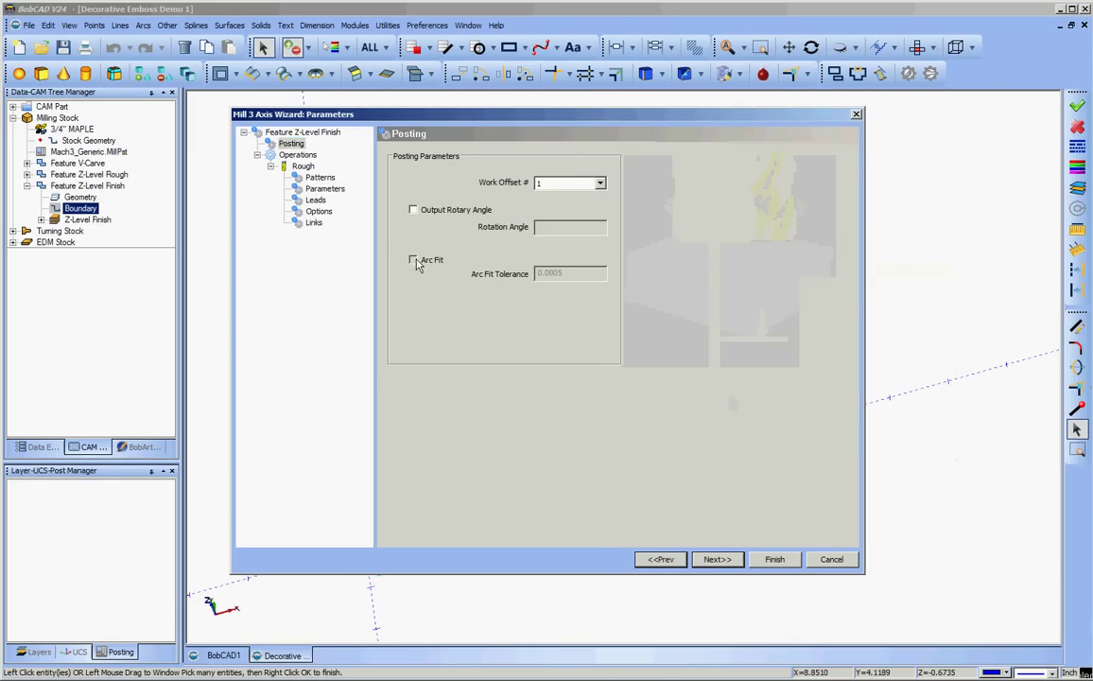
Step: Assign rough end mill number 16, 0.1250 diameter with 0.0625 corner radius, from the tool library to the Z-Level Finish operation
{"action": "left_click", "coordinate": [717, 558]}
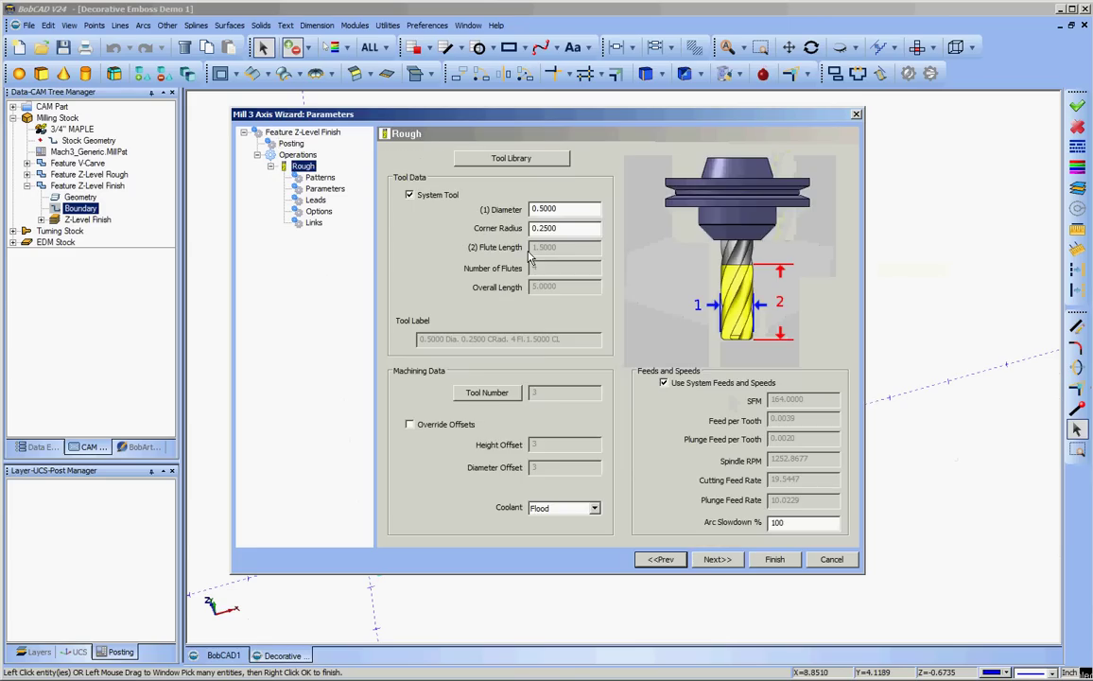
{"action": "left_click", "coordinate": [505, 160]}
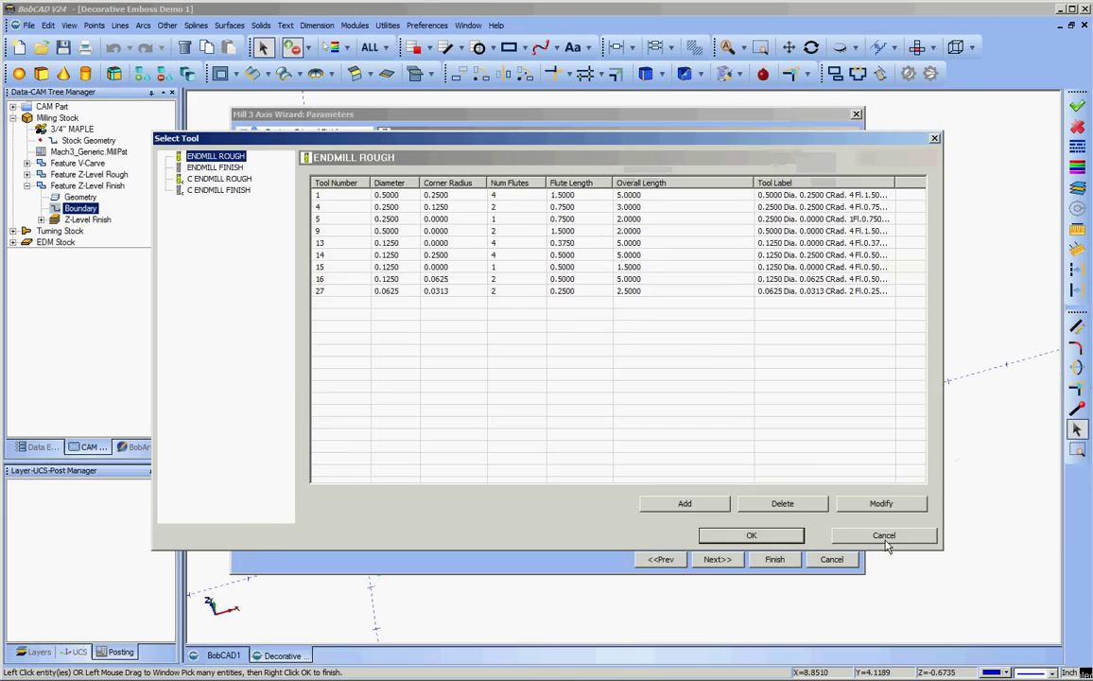
{"action": "left_click", "coordinate": [407, 280]}
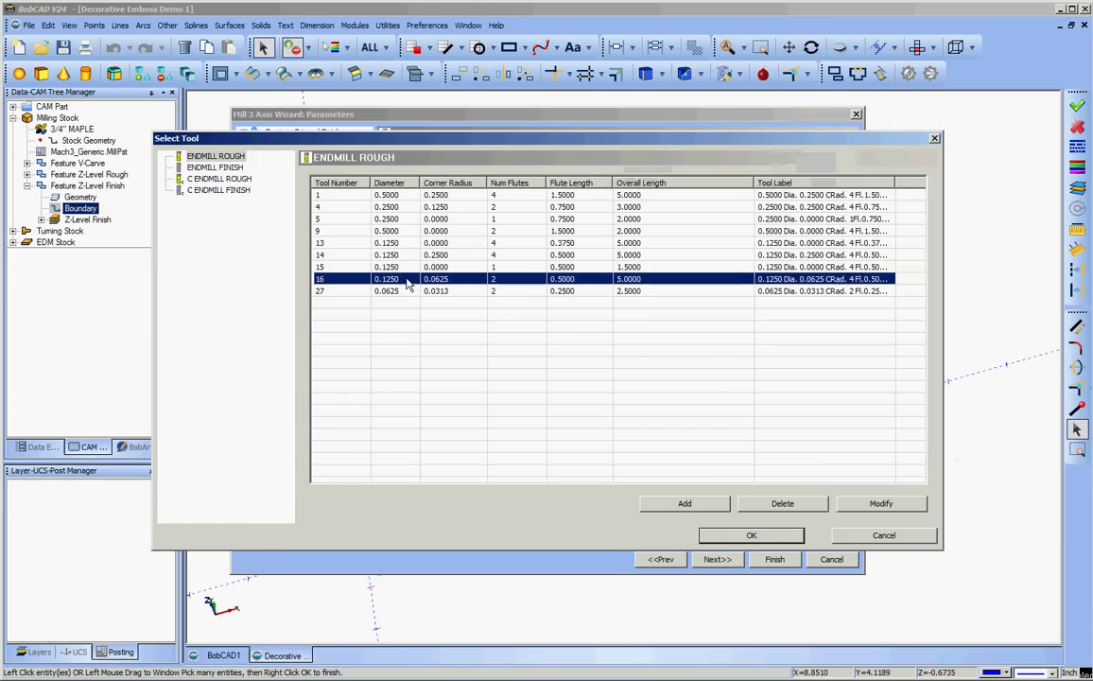
{"action": "left_click", "coordinate": [750, 535]}
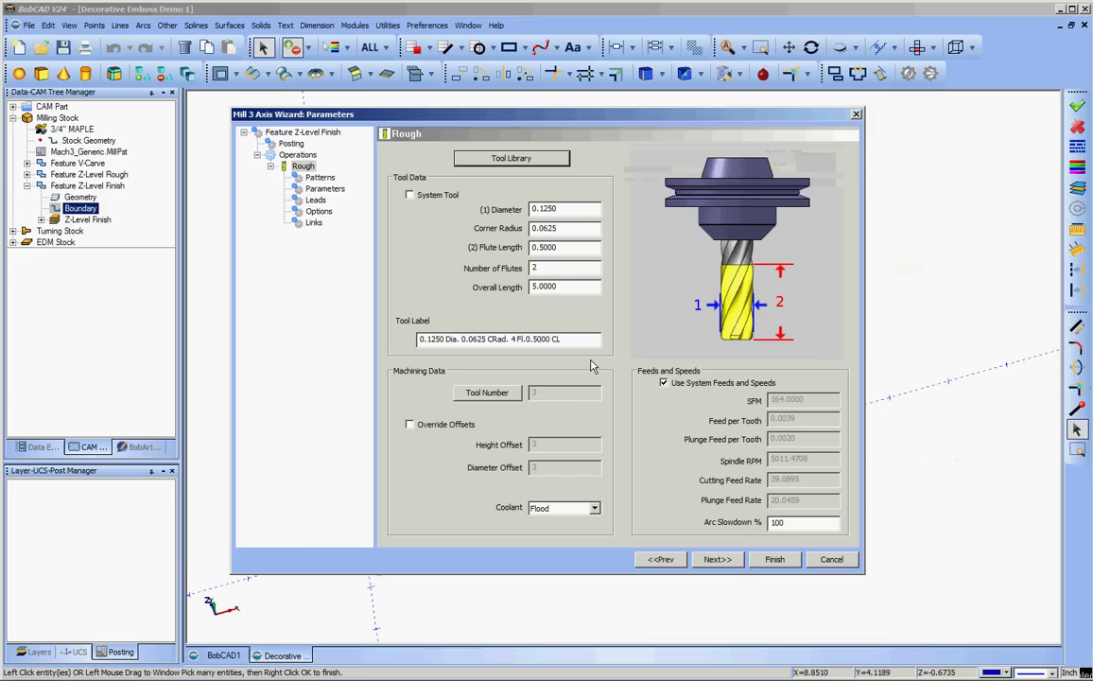
Step: Override the system feeds and speeds of the Z-Level Finish with a cutting feed rate of 48 and a plunge feed rate of 40
{"action": "left_click", "coordinate": [664, 383]}
{"action": "double_click", "coordinate": [804, 480]}
{"action": "key", "text": "BackSpace"}
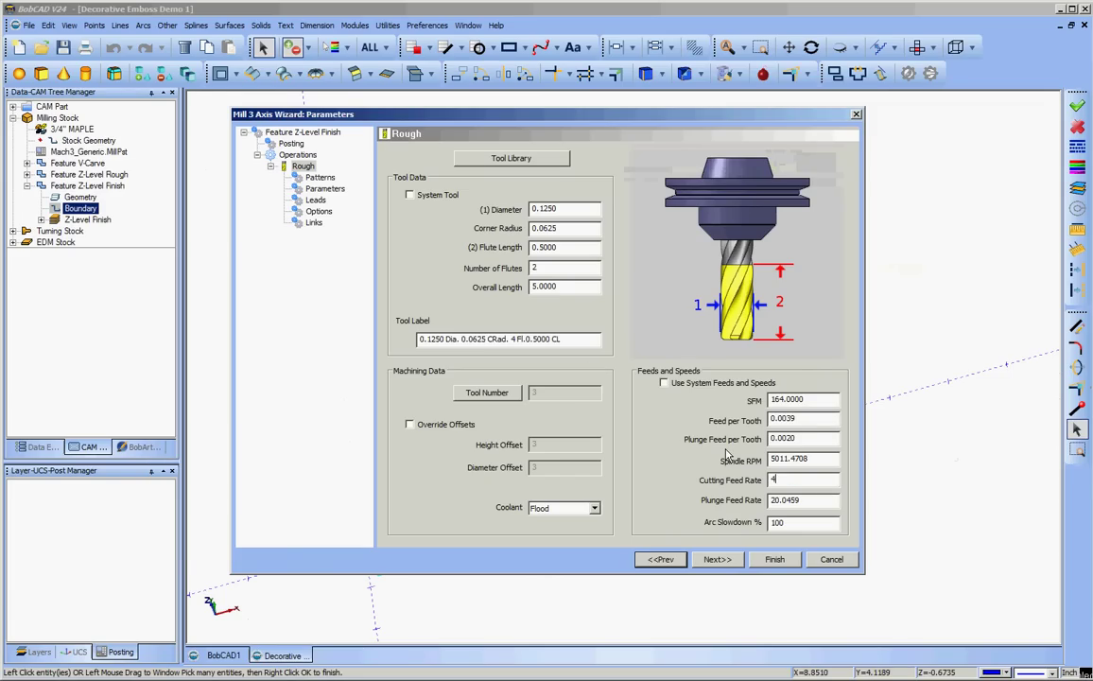
{"action": "type", "text": "48"}
{"action": "key", "text": "Tab"}
{"action": "type", "text": "40"}
{"action": "left_click", "coordinate": [716, 559]}
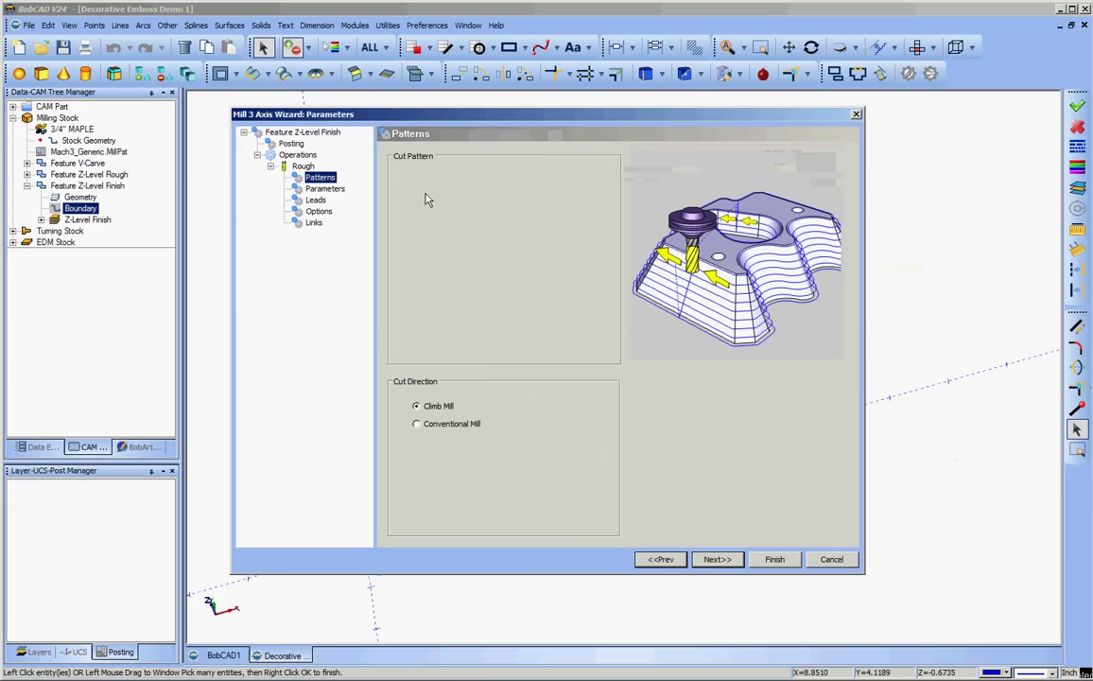
Step: Keep Climb Mill, set the depth of cut to 0.0030, and enable Top of Job at 0.0000 and a negative Bottom of Job limit
{"action": "left_click", "coordinate": [716, 559]}
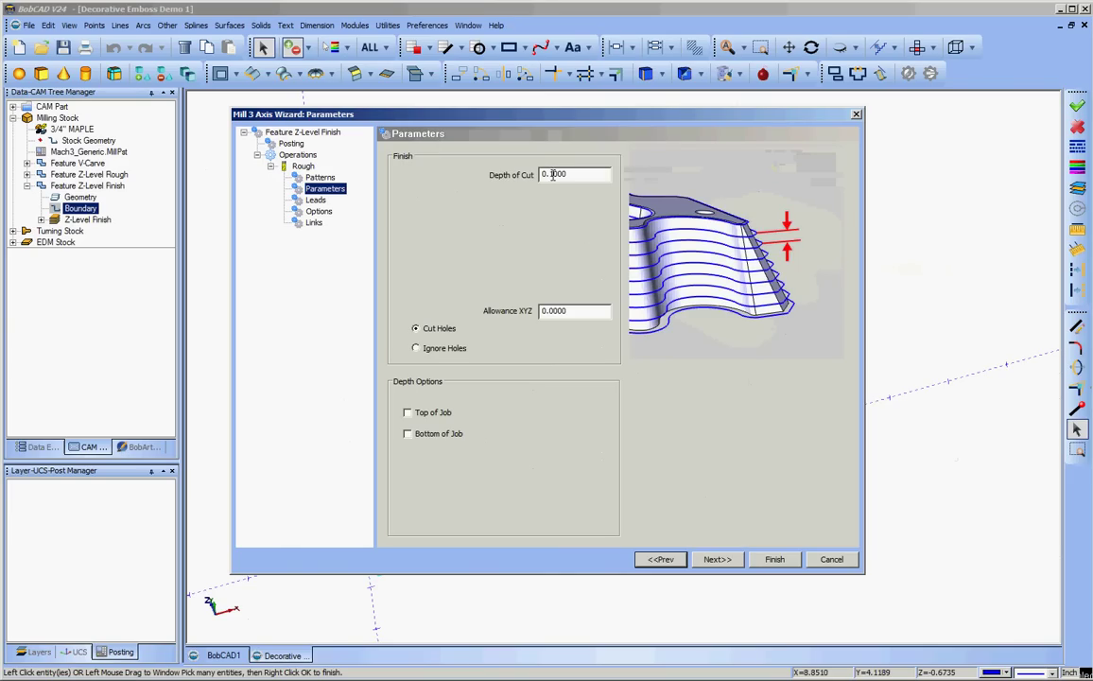
{"action": "left_click_drag", "start_coordinate": [546, 175], "coordinate": [584, 174]}
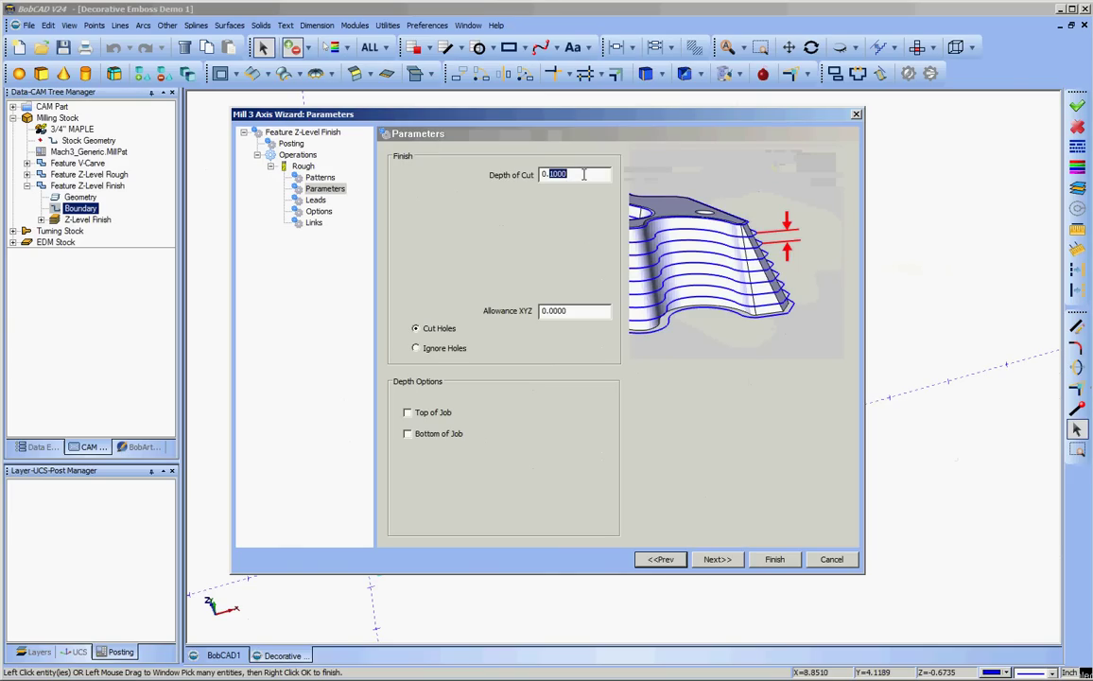
{"action": "type", "text": "003"}
{"action": "left_click", "coordinate": [408, 413]}
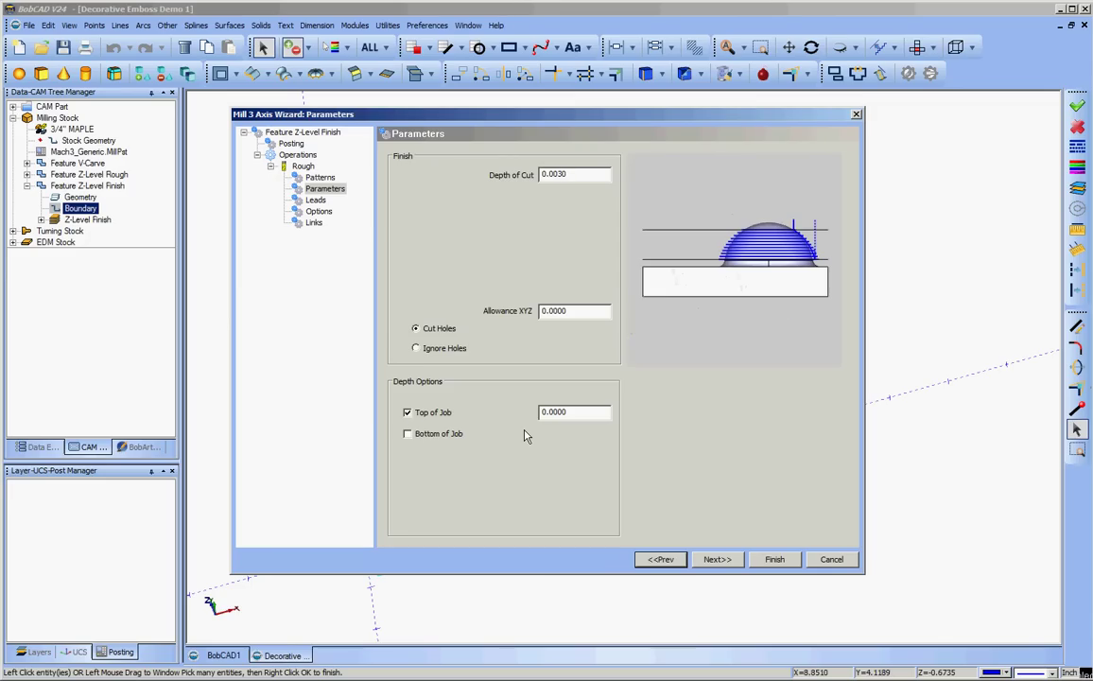
{"action": "left_click", "coordinate": [407, 433]}
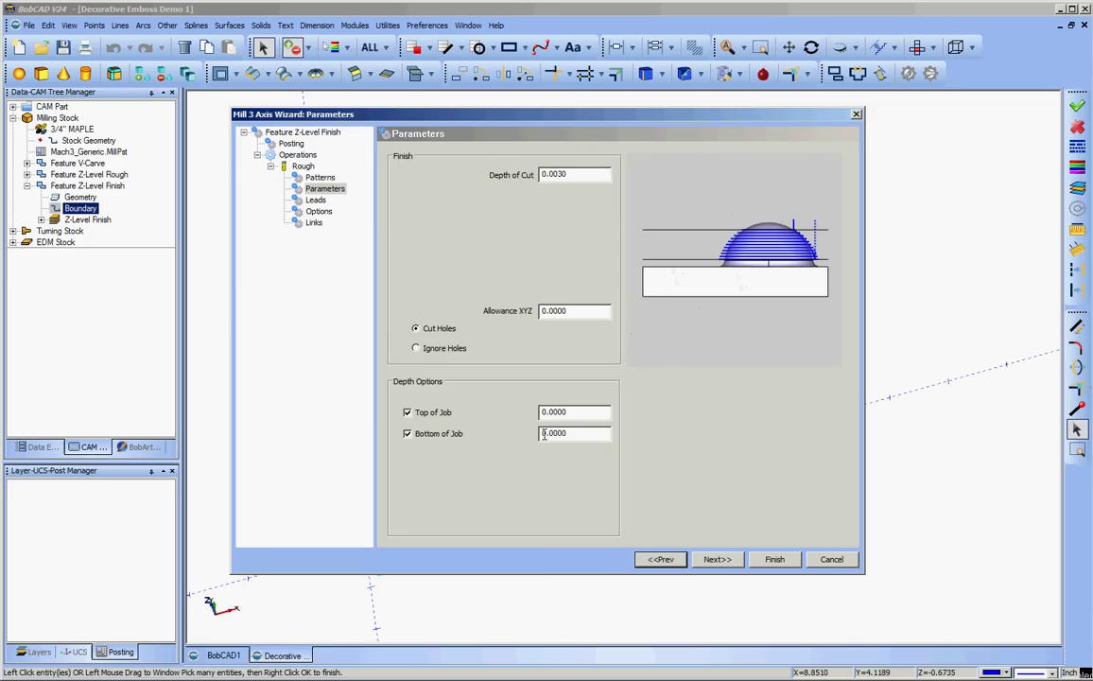
{"action": "type", "text": "-1"}
{"action": "left_click_drag", "start_coordinate": [554, 434], "coordinate": [599, 436]}
{"action": "type", "text": "31"}
{"action": "left_click", "coordinate": [716, 559]}
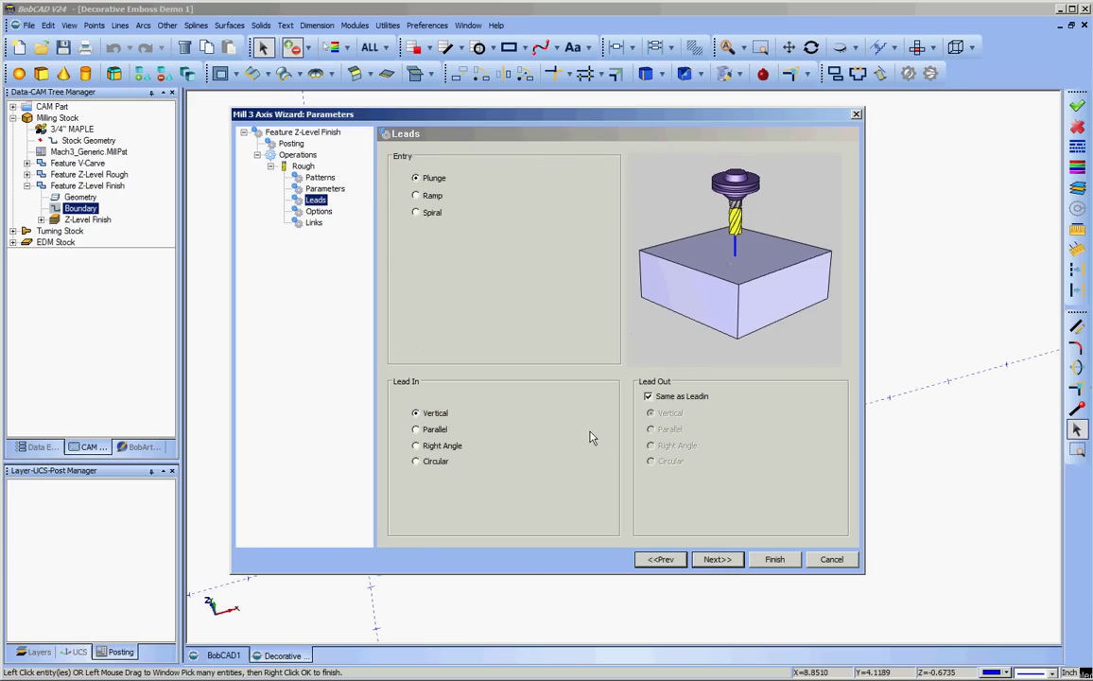
Step: Keep plunge entry with vertical leads and By Area processing, set Linking on Boundary to Follow, and finish the Z-Level Finish feature
{"action": "left_click", "coordinate": [717, 561]}
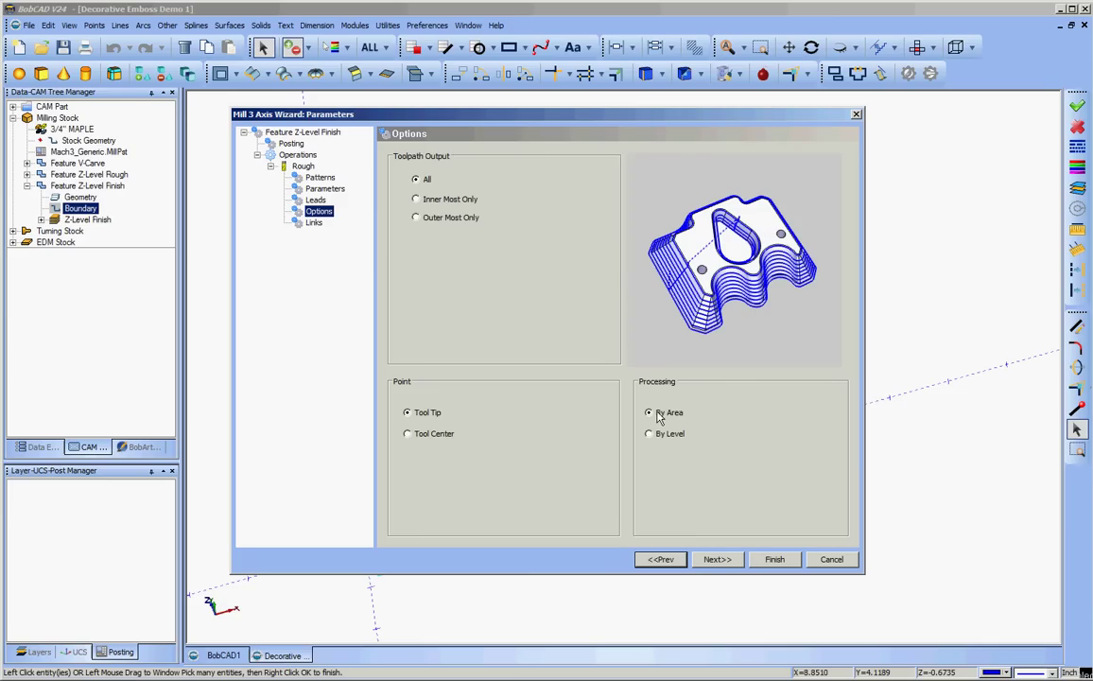
{"action": "left_click", "coordinate": [717, 559]}
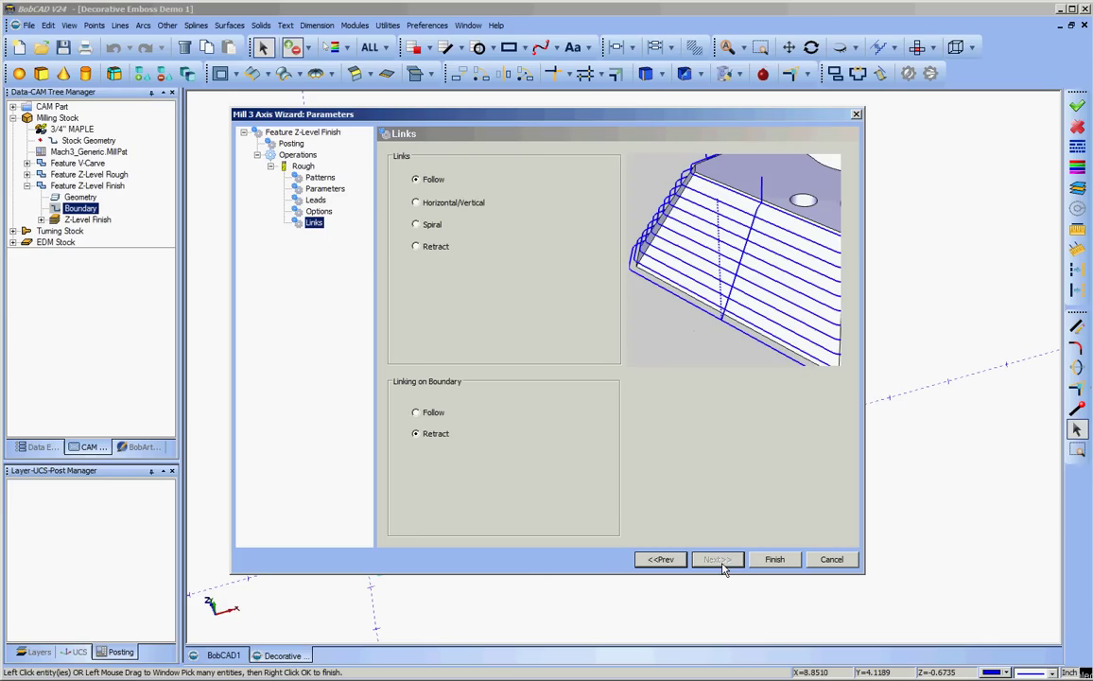
{"action": "left_click", "coordinate": [417, 412]}
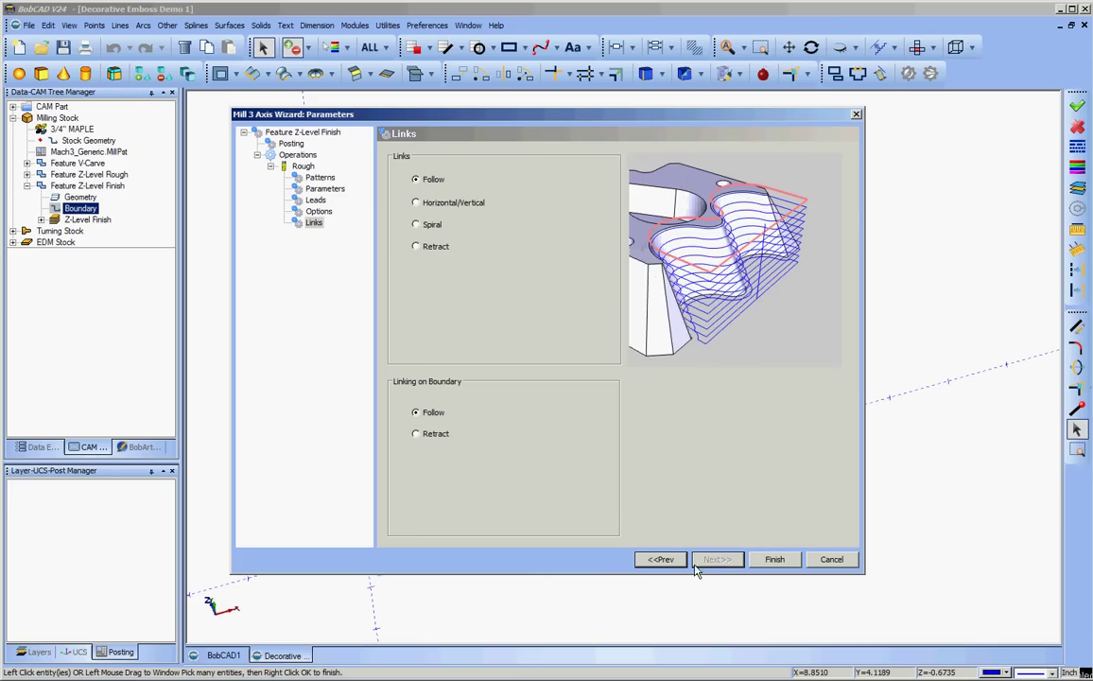
{"action": "left_click", "coordinate": [775, 559]}
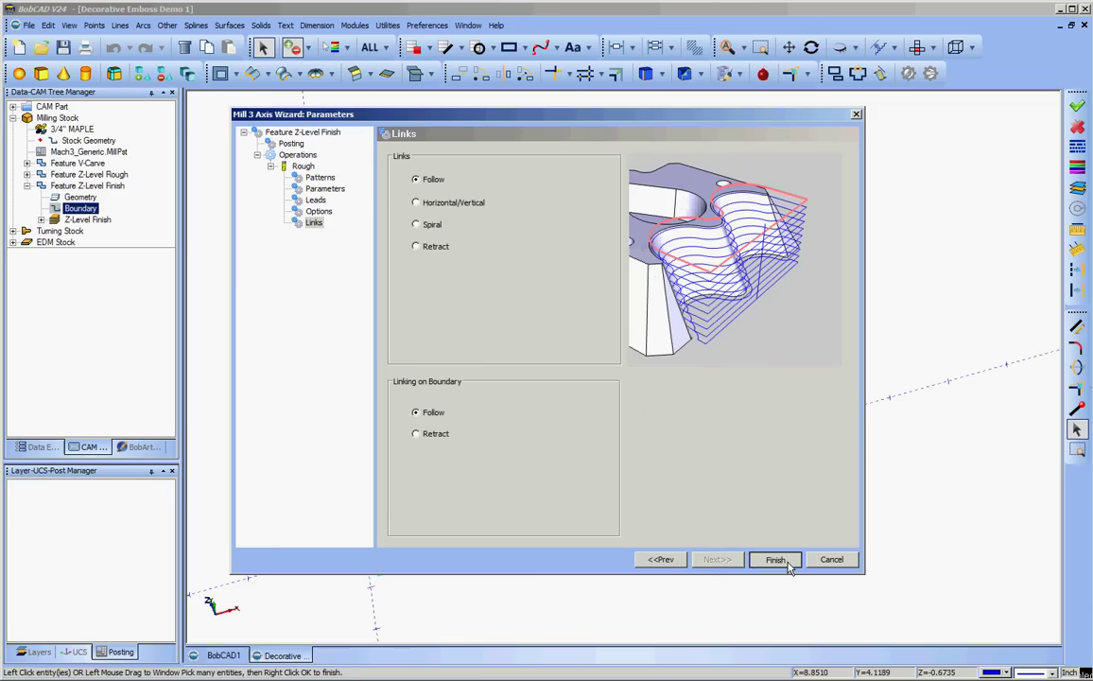
Step: Rename the Z-Level Finish feature as "Feature Z-Level Upper Finish" and collapse its entry in the tree
{"action": "left_click", "coordinate": [90, 187]}
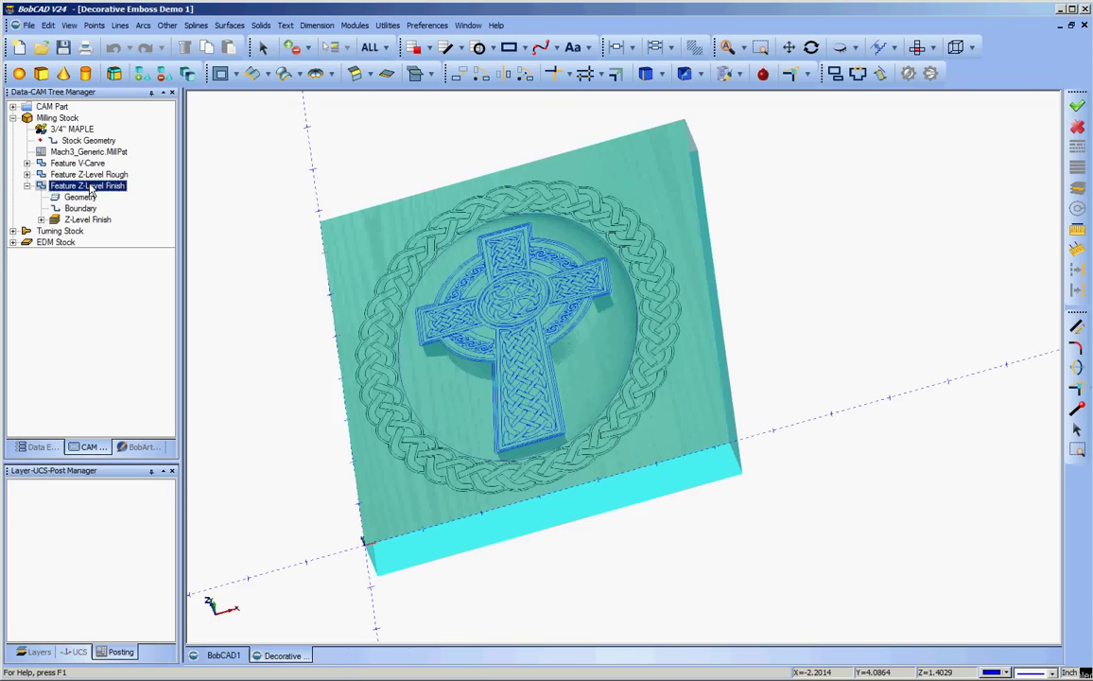
{"action": "left_click", "coordinate": [90, 186]}
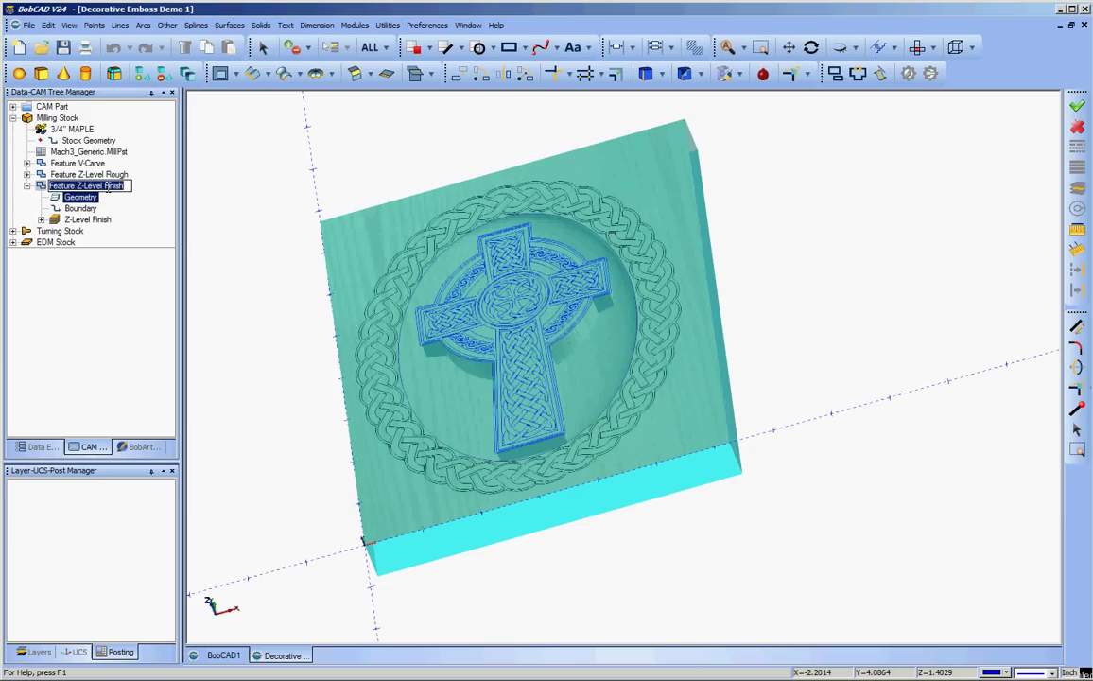
{"action": "left_click", "coordinate": [104, 186]}
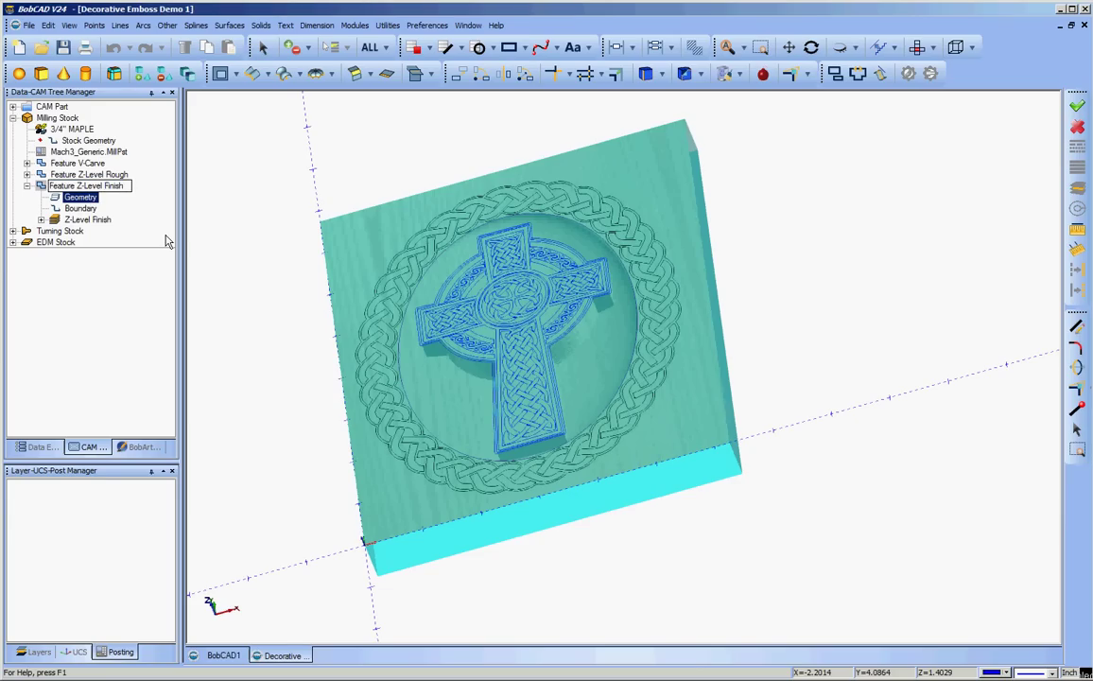
{"action": "type", "text": "Upper"}
{"action": "left_click", "coordinate": [27, 186]}
Step: Add a second Mill 3 Axis feature of type Z Level Finish to the milling stock
{"action": "left_click", "coordinate": [67, 131]}
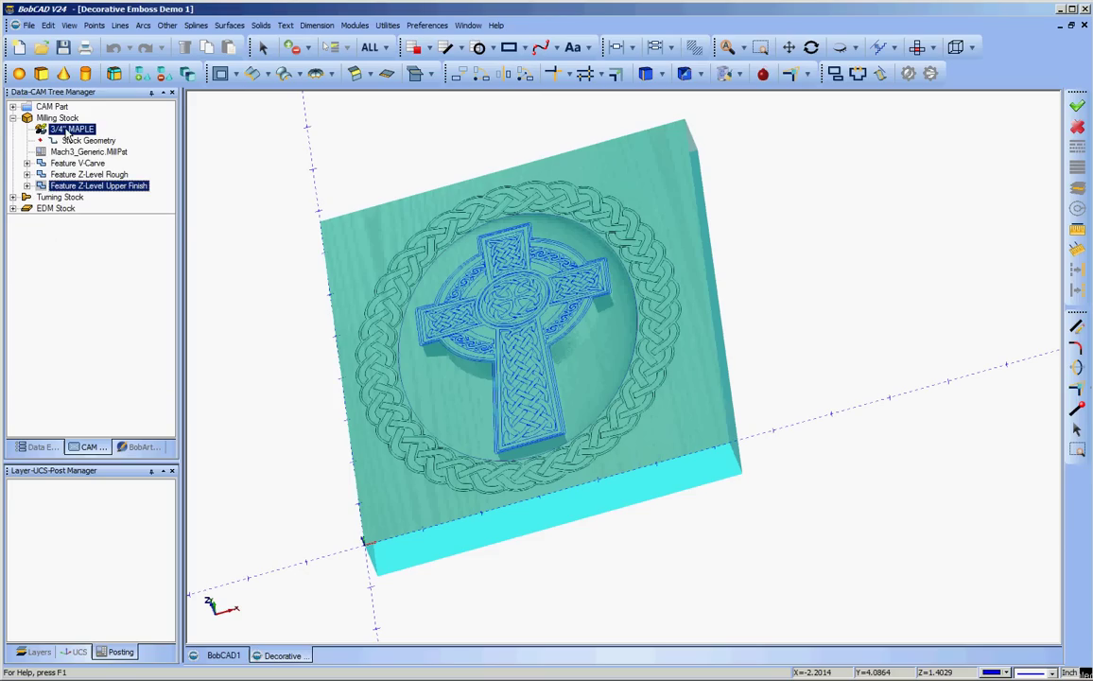
{"action": "left_click", "coordinate": [52, 106]}
{"action": "right_click", "coordinate": [59, 118]}
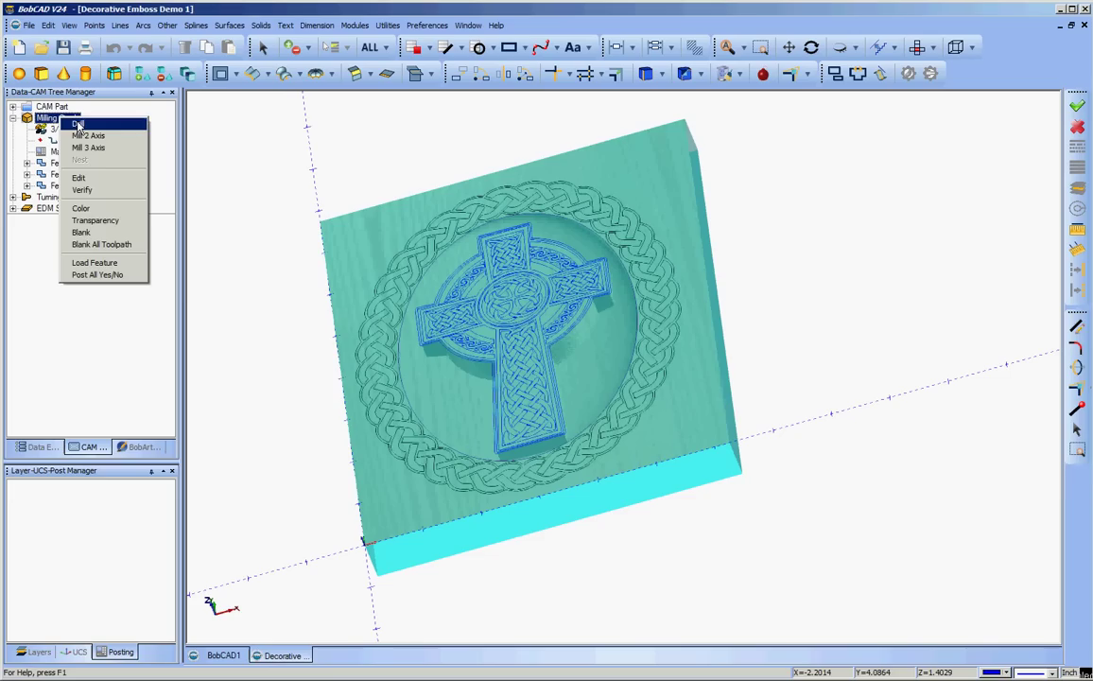
{"action": "left_click", "coordinate": [87, 147]}
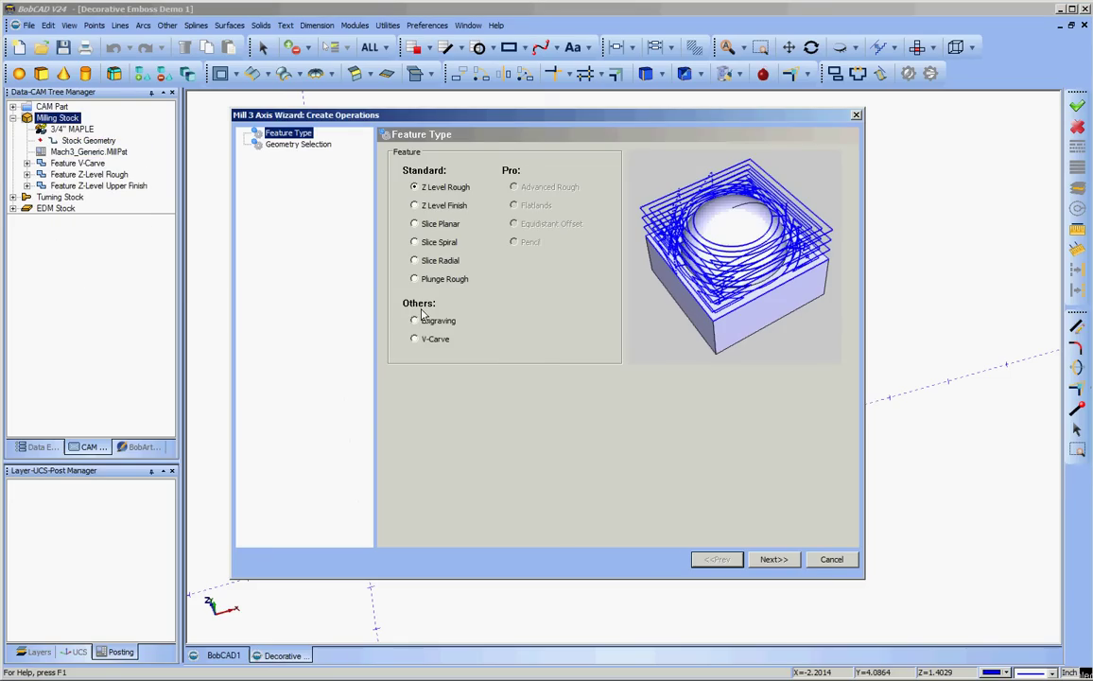
{"action": "left_click", "coordinate": [414, 205]}
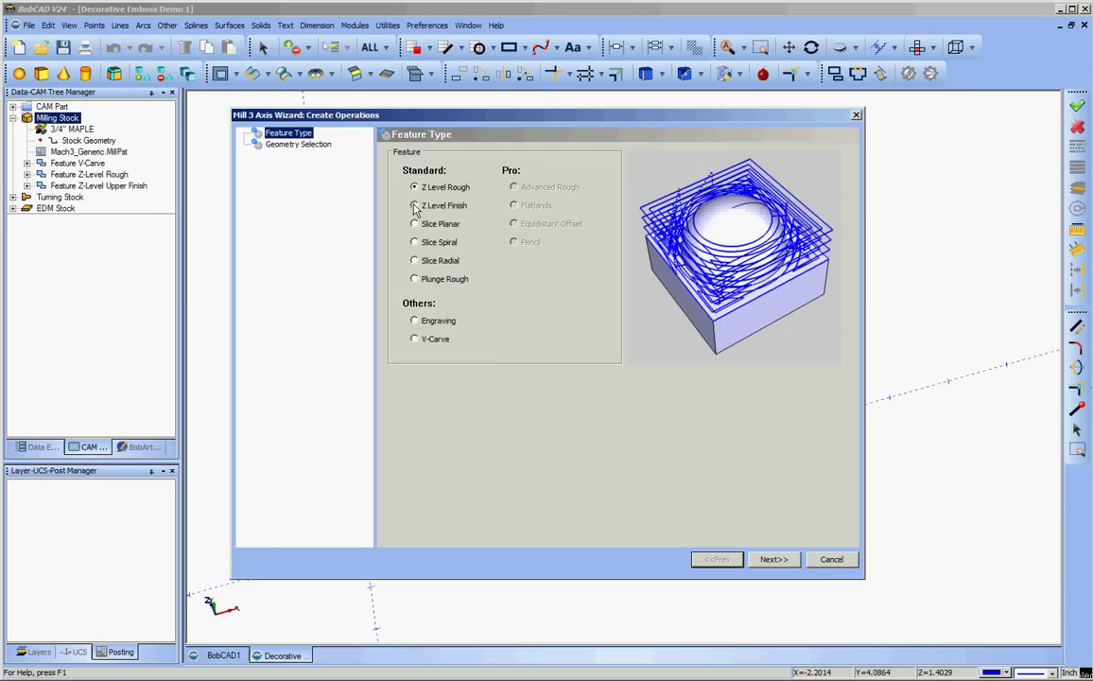
{"action": "left_click", "coordinate": [773, 559]}
Step: Select the embossed surface as the geometry for the second Z Level Finish feature
{"action": "left_click", "coordinate": [505, 200]}
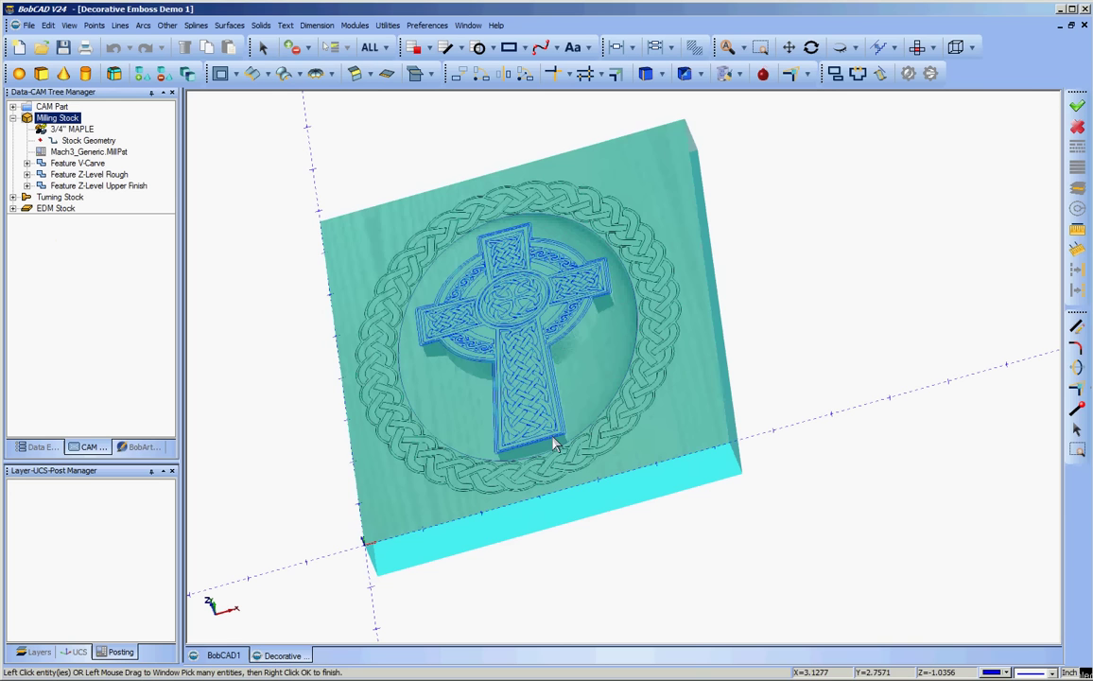
{"action": "left_click", "coordinate": [668, 439]}
{"action": "right_click", "coordinate": [894, 319]}
{"action": "left_click", "coordinate": [915, 325]}
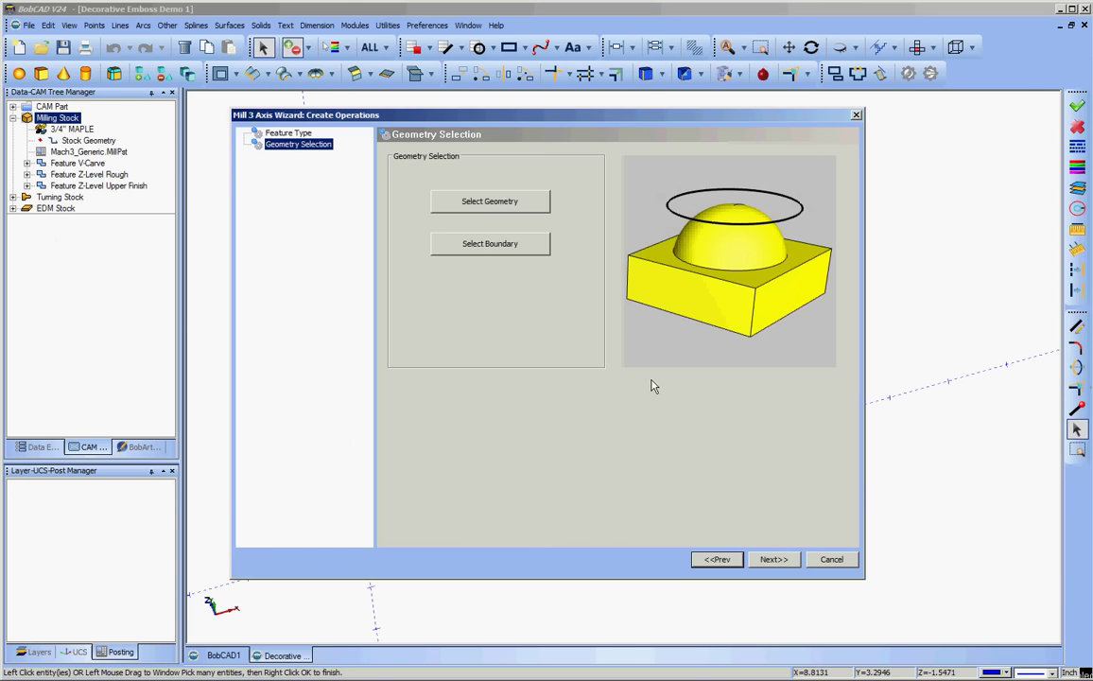
Step: Try to select the outer outline of the cross as the boundary for the second Z Level Finish feature
{"action": "left_click", "coordinate": [503, 249]}
{"action": "scroll", "coordinate": [601, 430], "scroll_direction": "up", "scroll_amount": 5}
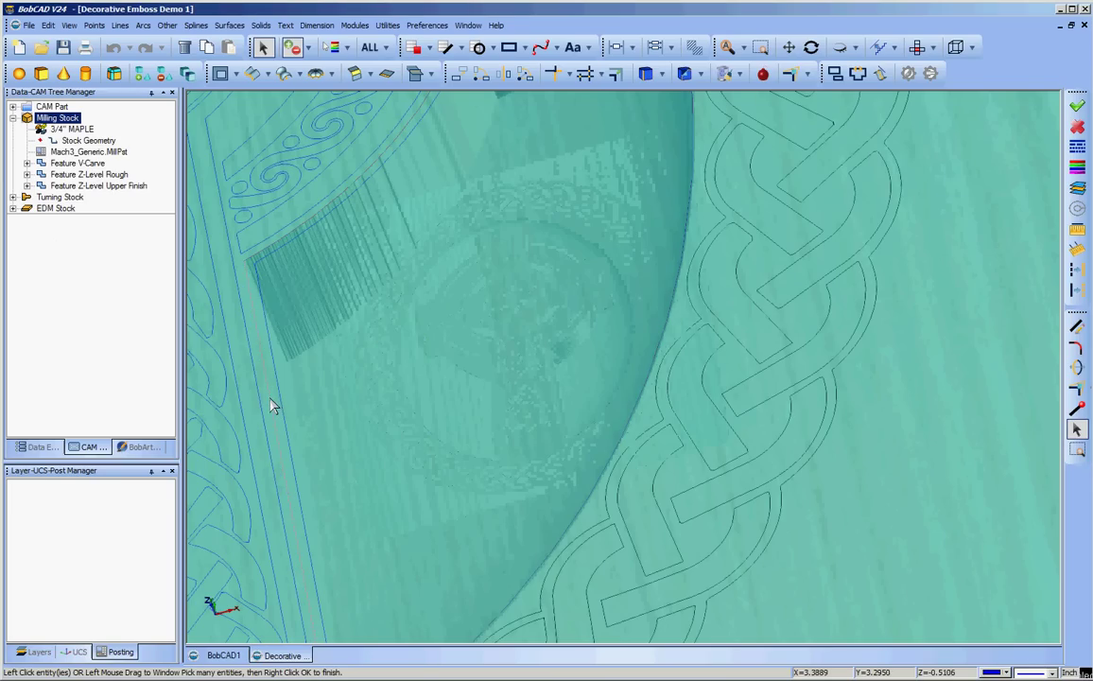
{"action": "scroll", "coordinate": [401, 393], "scroll_direction": "down", "scroll_amount": 3}
{"action": "scroll", "coordinate": [401, 393], "scroll_direction": "down", "scroll_amount": 1}
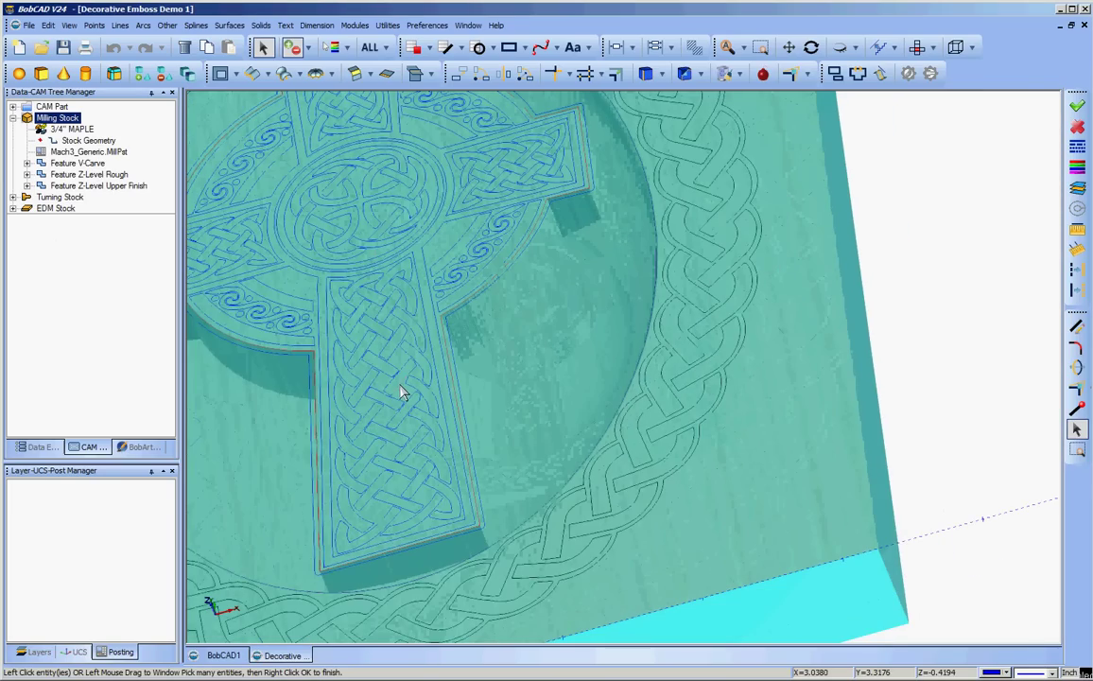
{"action": "left_click", "coordinate": [121, 186]}
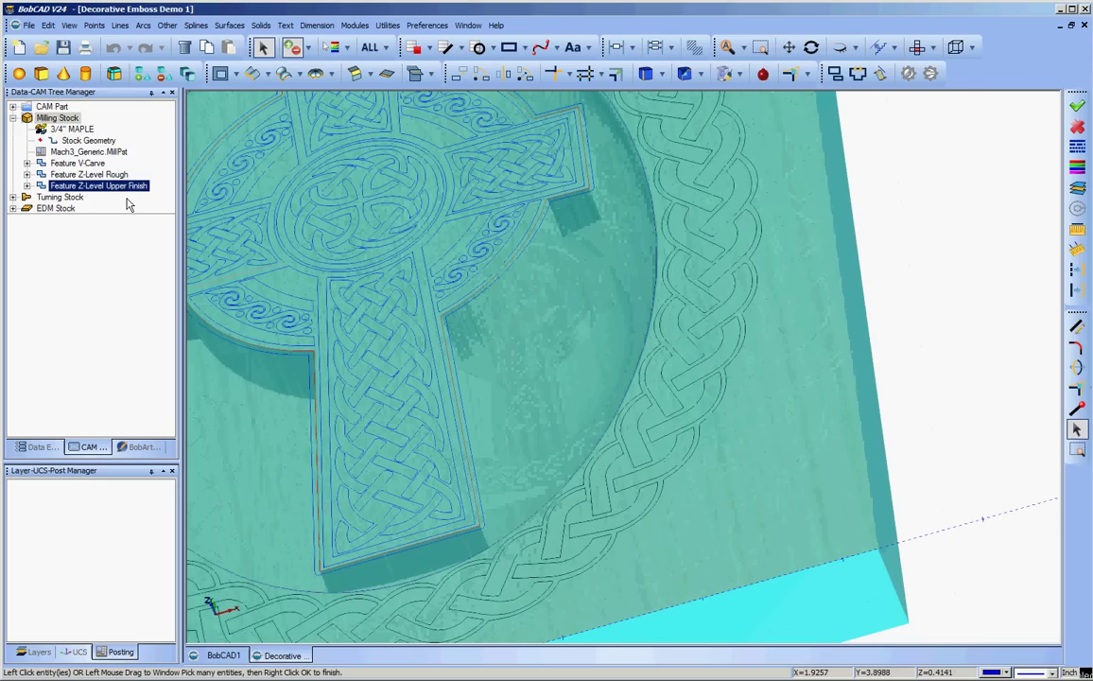
{"action": "left_click", "coordinate": [90, 174]}
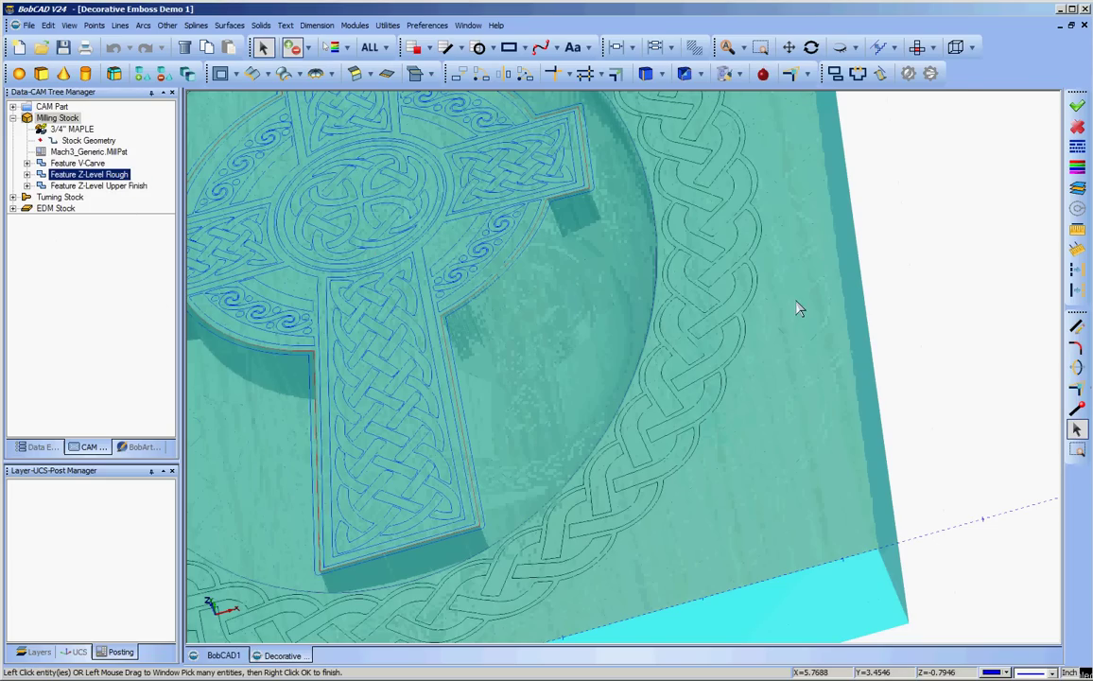
{"action": "right_click", "coordinate": [896, 309]}
{"action": "left_click", "coordinate": [939, 329]}
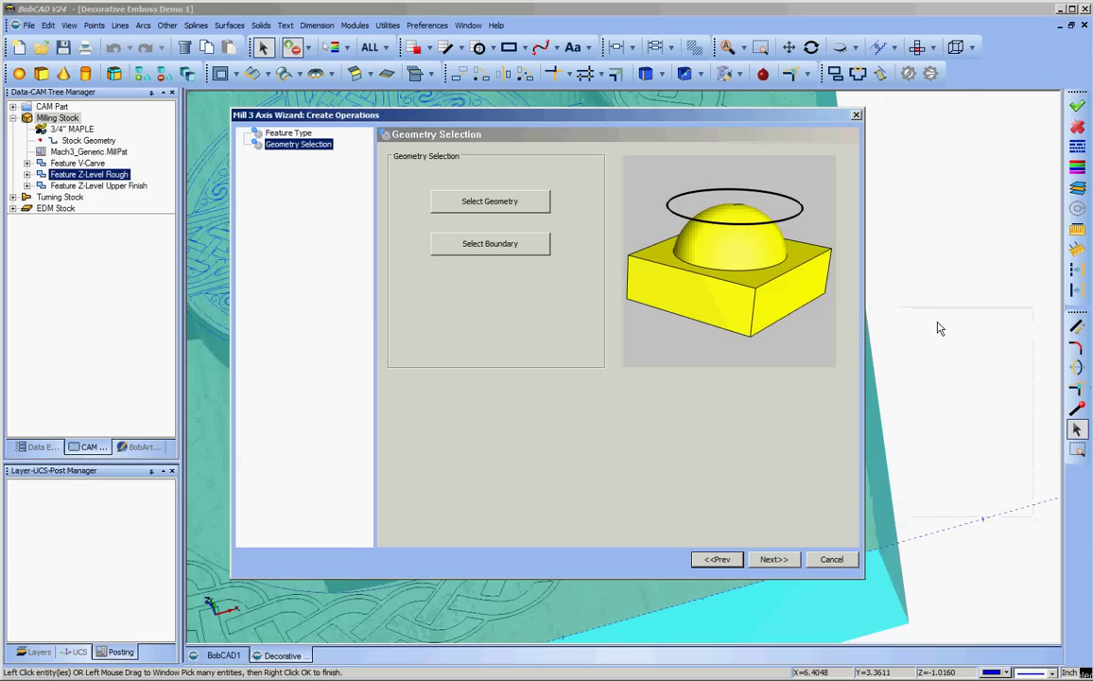
Step: Select the oval around the cross as the boundary for the second Z Level Finish feature
{"action": "left_click", "coordinate": [464, 243]}
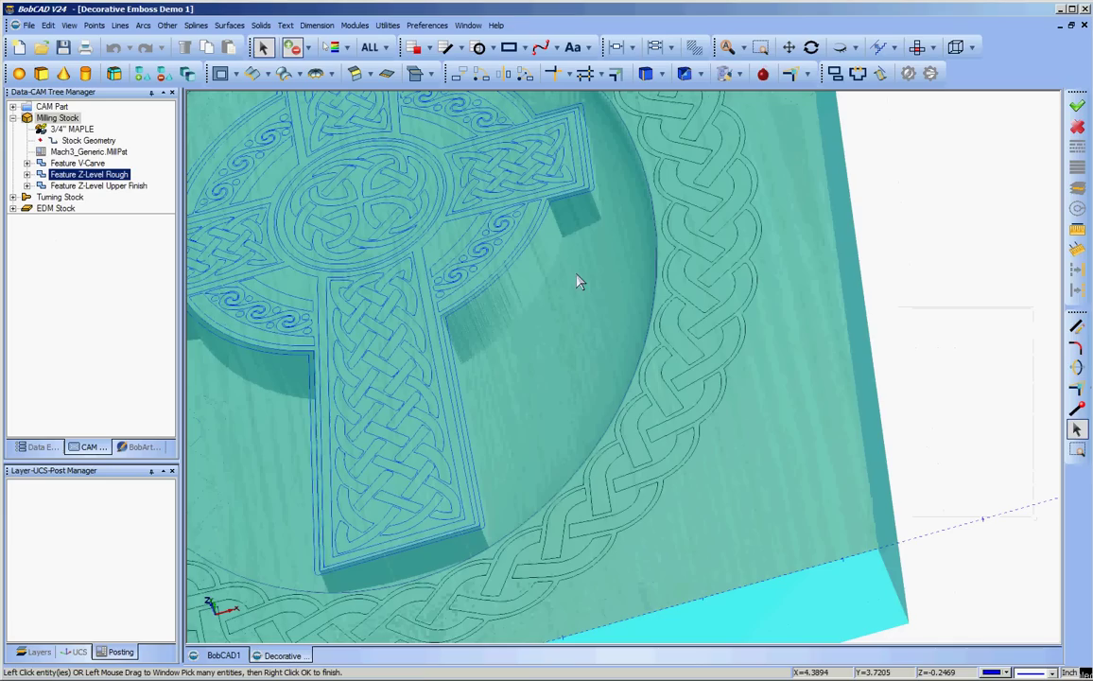
{"action": "left_click", "coordinate": [655, 300]}
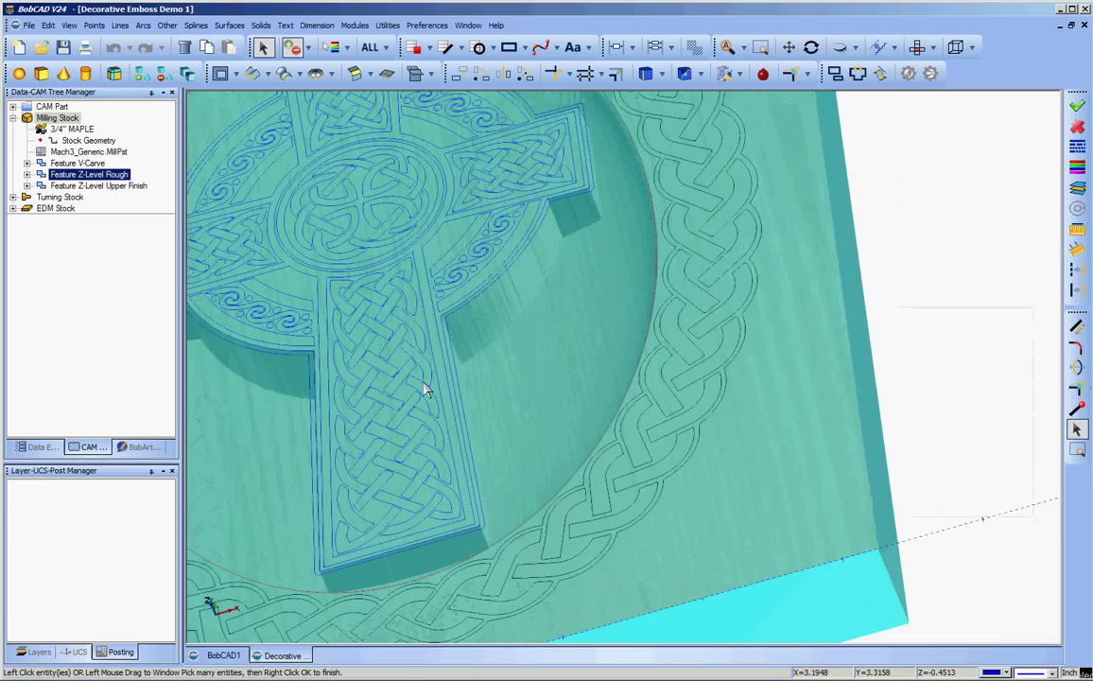
{"action": "right_click", "coordinate": [870, 303]}
{"action": "left_click", "coordinate": [889, 310]}
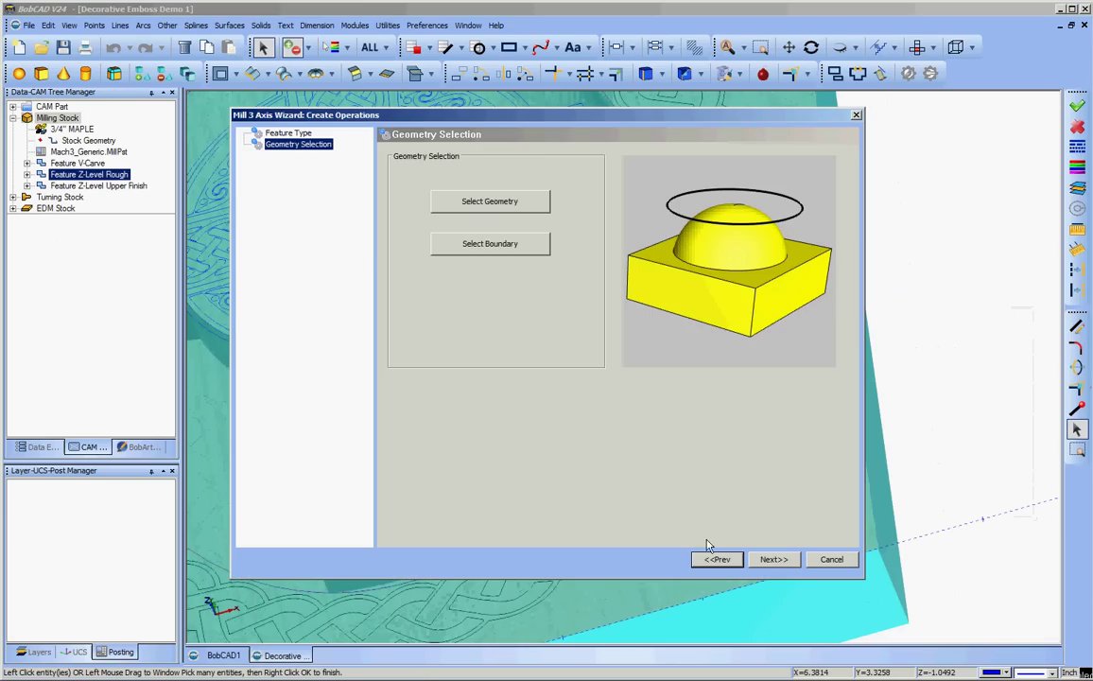
Step: Keep the second Z-Level Finish rapid plane at 0.1000 and top of part at 0.0000, and turn off Arc Fit
{"action": "left_click", "coordinate": [780, 559]}
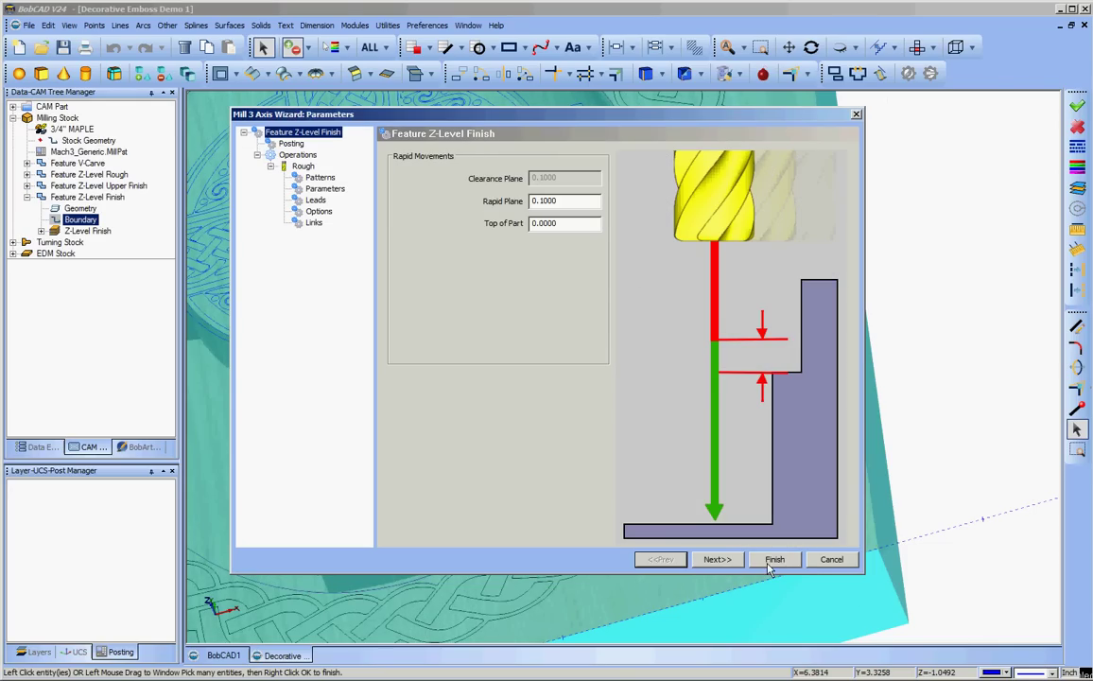
{"action": "left_click", "coordinate": [716, 559]}
{"action": "left_click", "coordinate": [413, 259]}
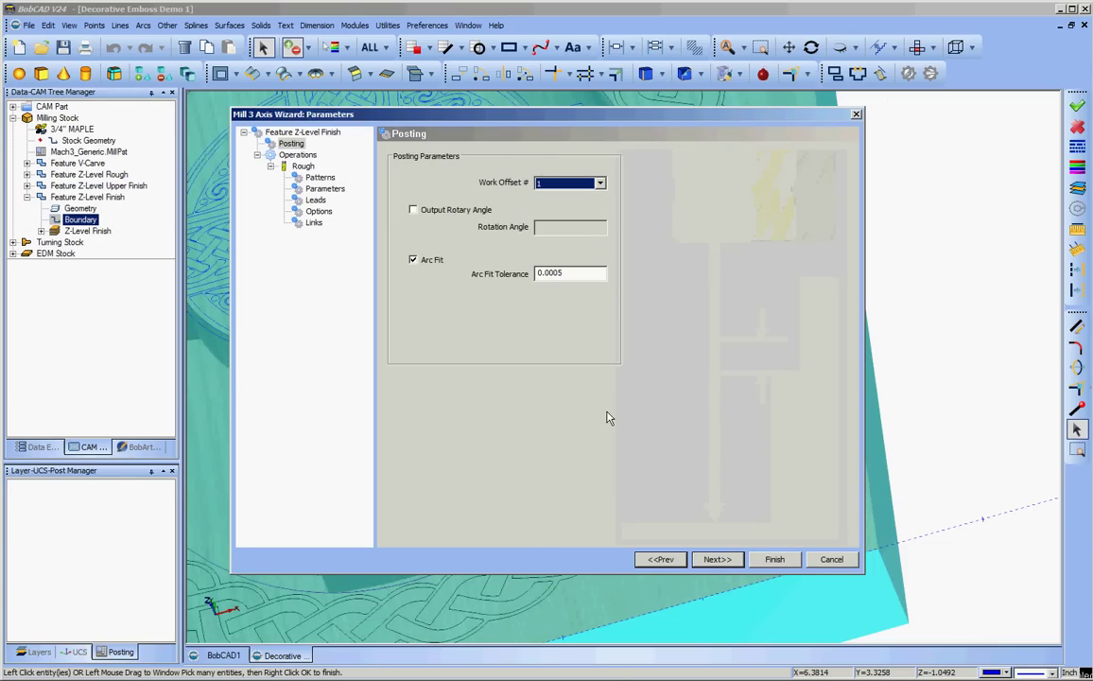
{"action": "left_click", "coordinate": [716, 560]}
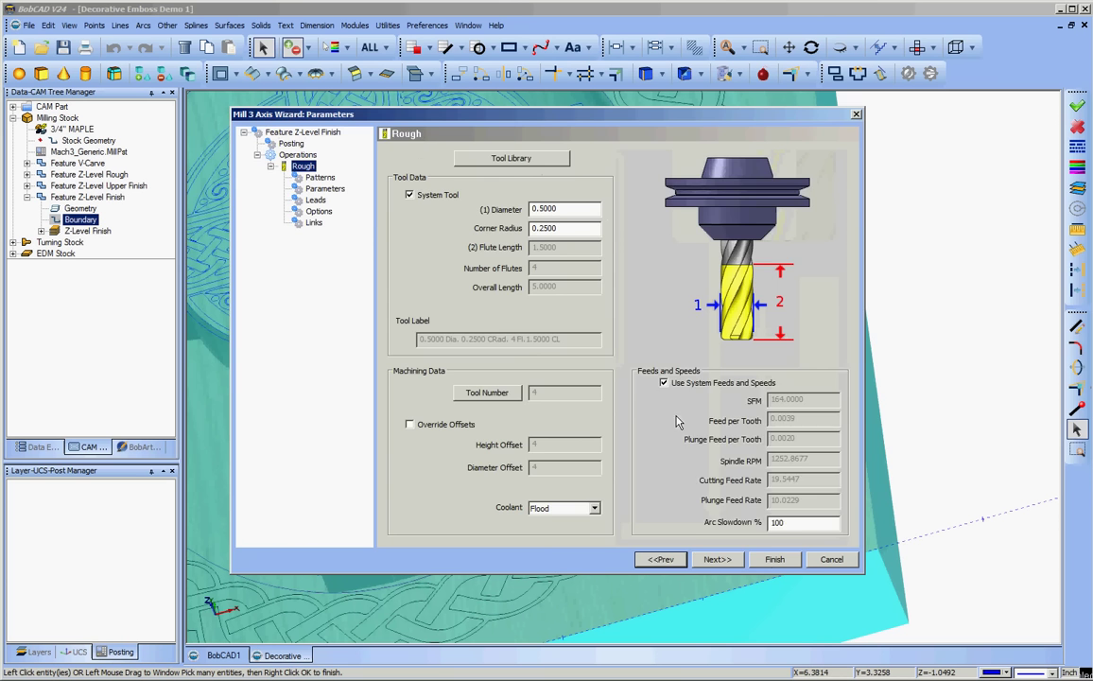
Step: Assign the 0.1250 diameter rough endmill with 0.0625 corner radius from the tool library to the second Z-Level Finish
{"action": "left_click", "coordinate": [501, 157]}
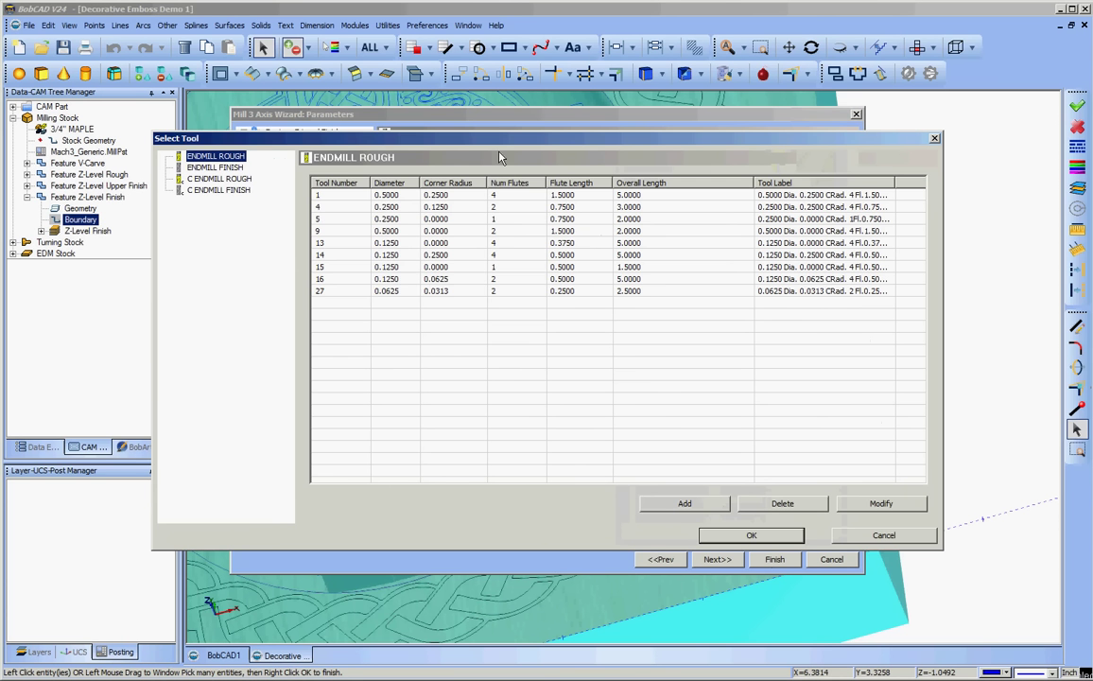
{"action": "left_click", "coordinate": [376, 279]}
{"action": "left_click", "coordinate": [751, 535]}
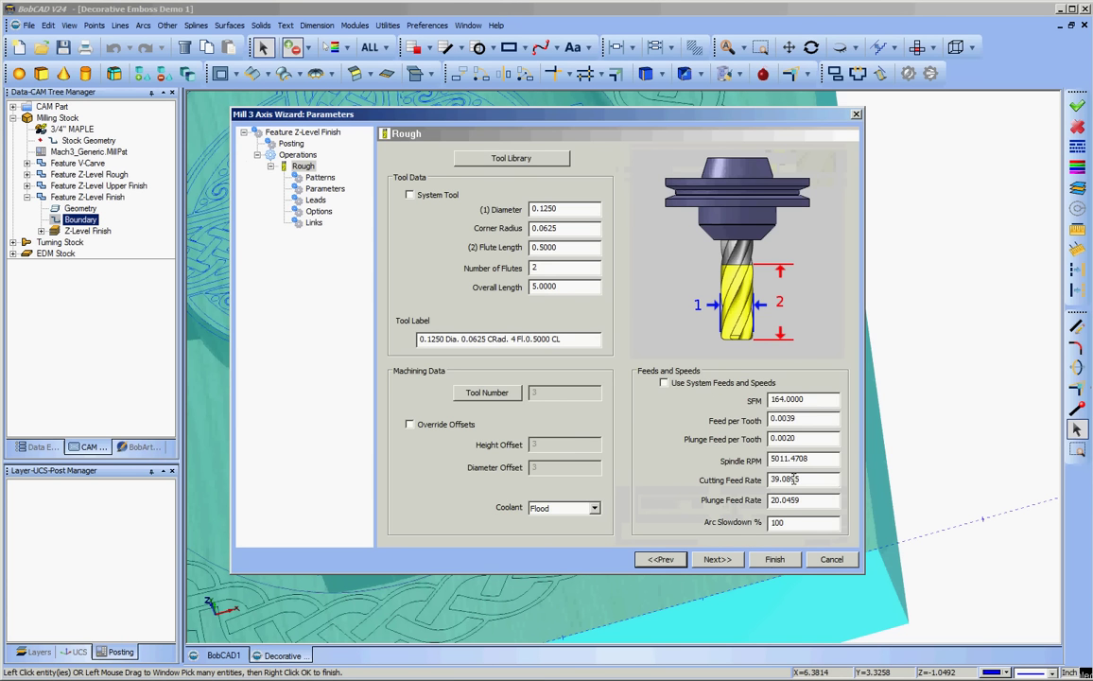
Step: Set the finishing tool's cutting feed rate to 48 and its plunge feed rate to 40
{"action": "double_click", "coordinate": [794, 479]}
{"action": "key", "text": "BackSpace"}
{"action": "type", "text": "48"}
{"action": "left_click_drag", "start_coordinate": [801, 500], "coordinate": [762, 500]}
{"action": "type", "text": "40"}
{"action": "left_click", "coordinate": [719, 561]}
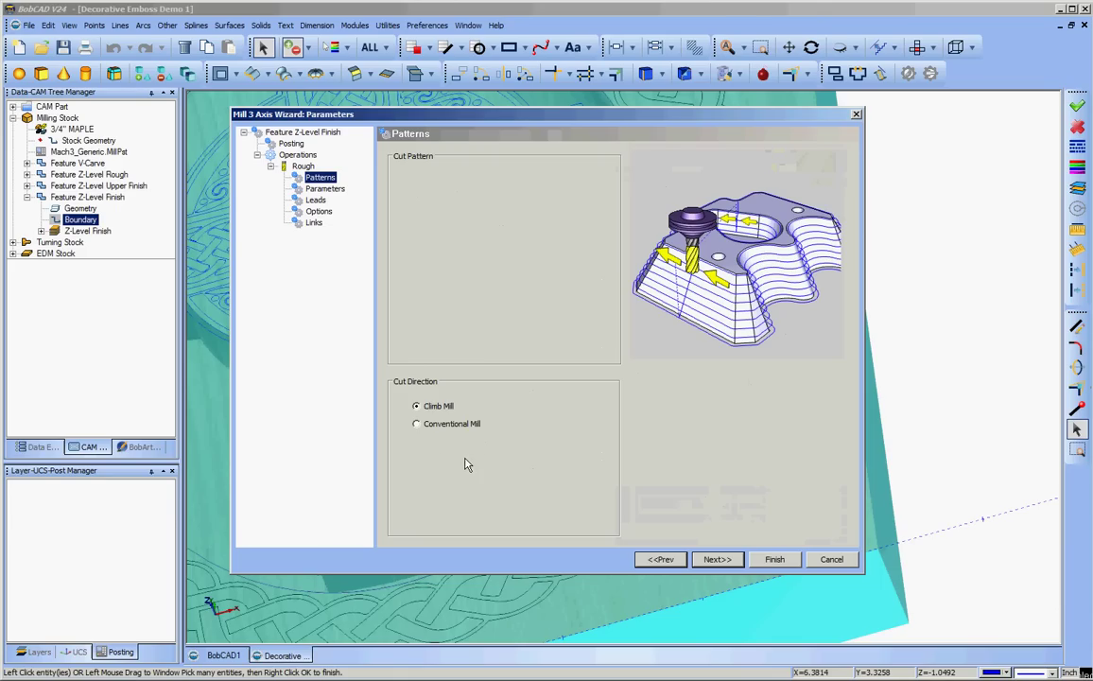
Step: Keep Climb Mill as the cut direction and set the finish depth of cut to 0.001
{"action": "left_click", "coordinate": [715, 558]}
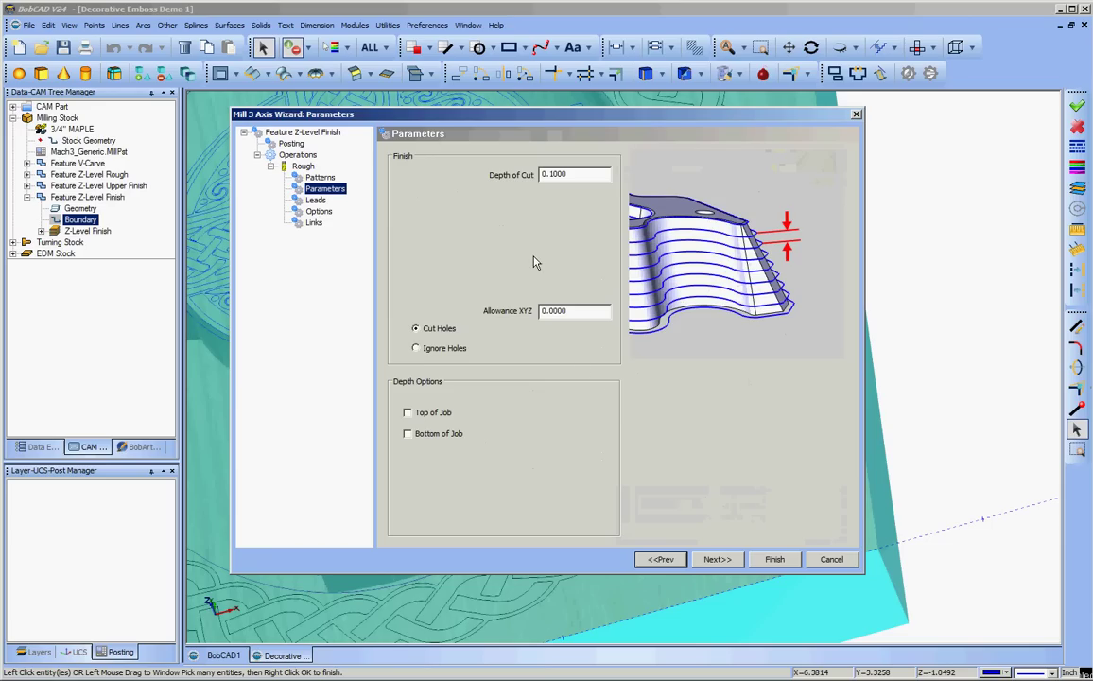
{"action": "double_click", "coordinate": [563, 176]}
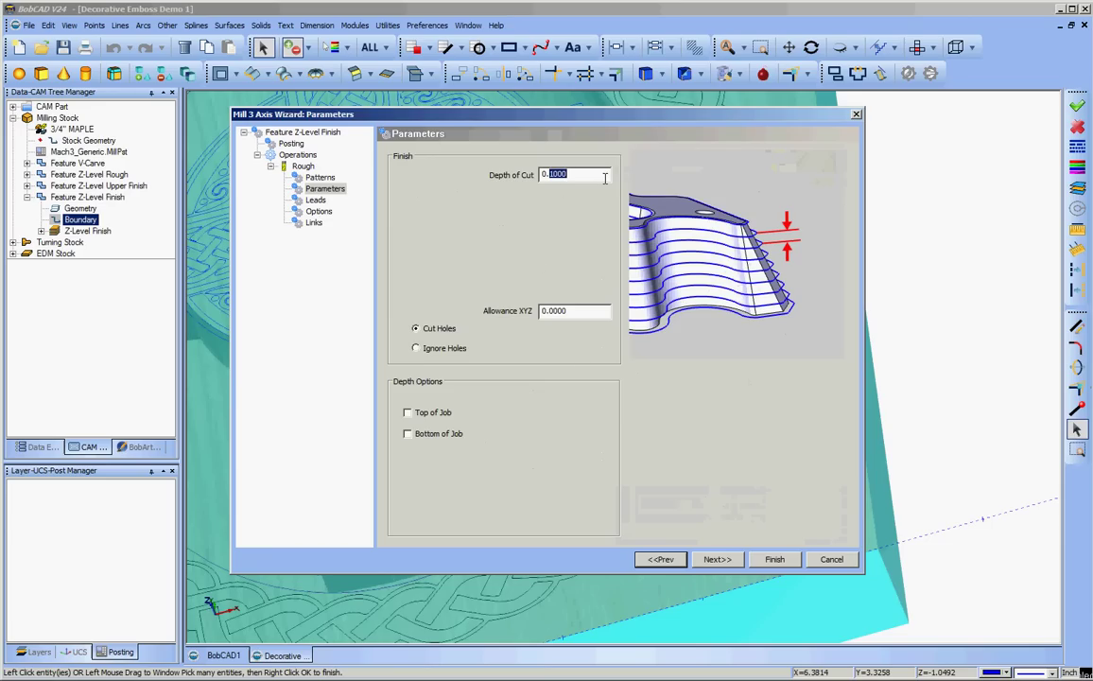
{"action": "key", "text": "BackSpace"}
{"action": "type", "text": "001"}
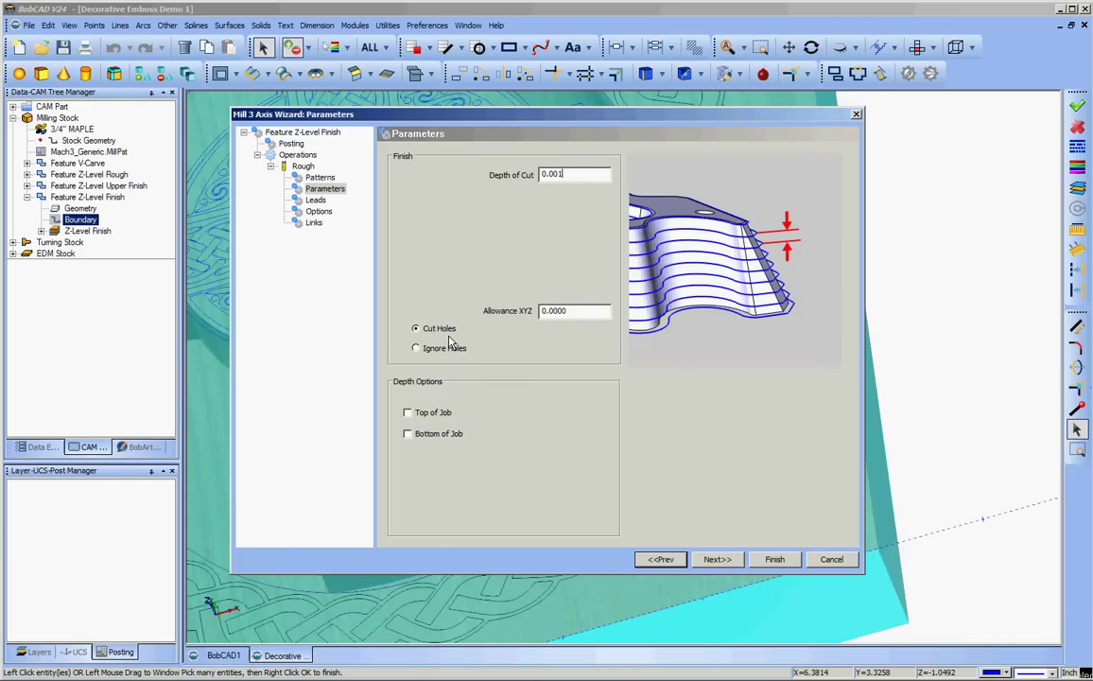
Step: Enable the Top of Job depth option for the second Z-Level Finish and enter its depth
{"action": "left_click", "coordinate": [408, 413]}
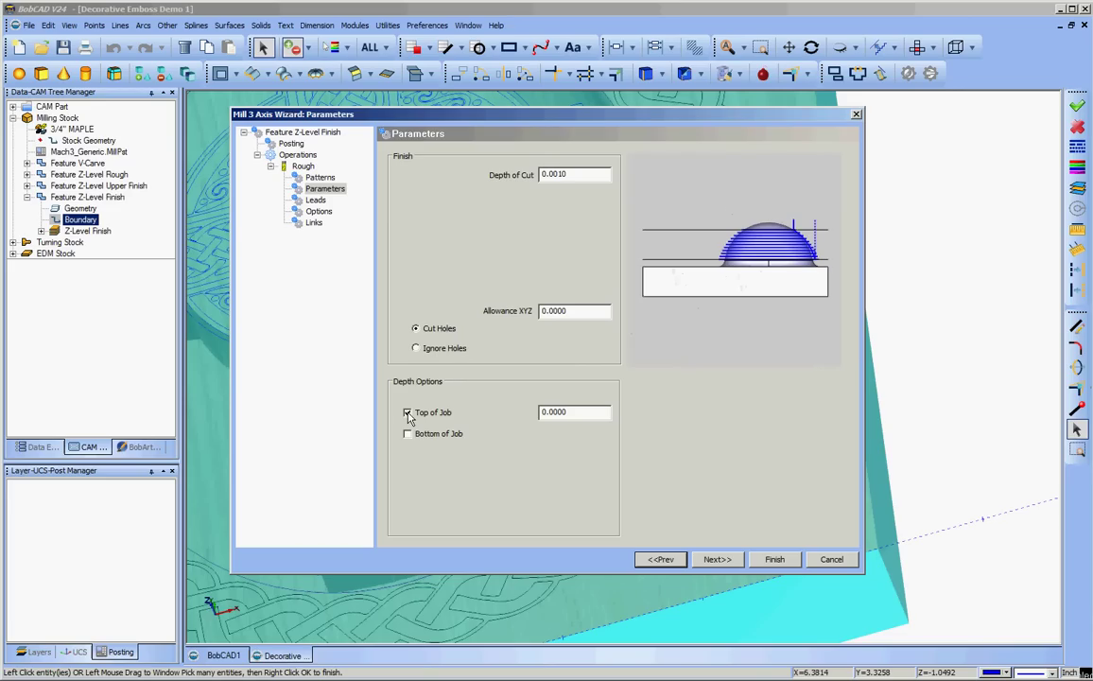
{"action": "left_click", "coordinate": [542, 412]}
{"action": "double_click", "coordinate": [602, 411]}
{"action": "type", "text": "3"}
{"action": "left_click", "coordinate": [716, 559]}
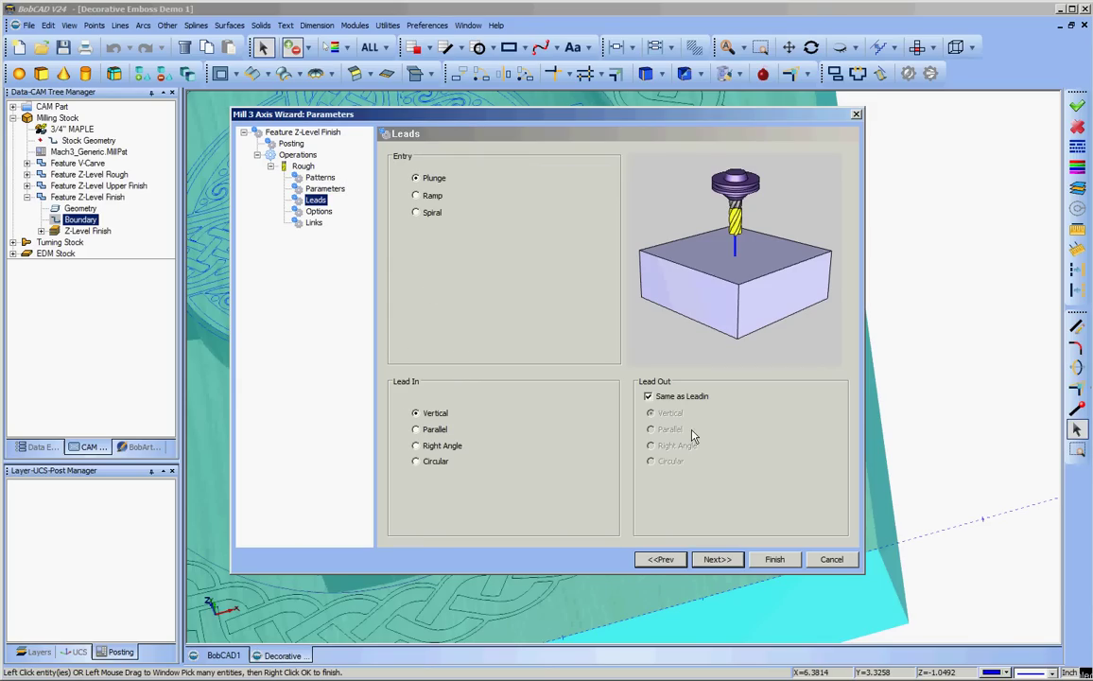
Step: Keep the default leads and toolpath options, set Linking on Boundary to Follow, and finish the second Z-Level Finish setup
{"action": "left_click", "coordinate": [716, 559]}
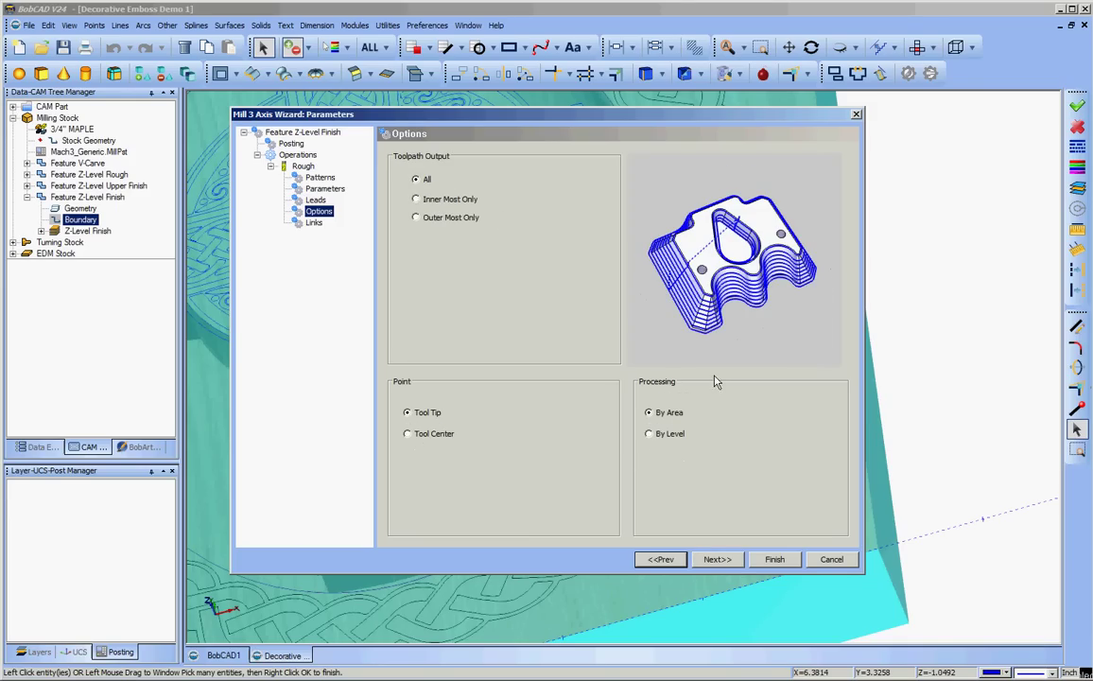
{"action": "left_click", "coordinate": [717, 559]}
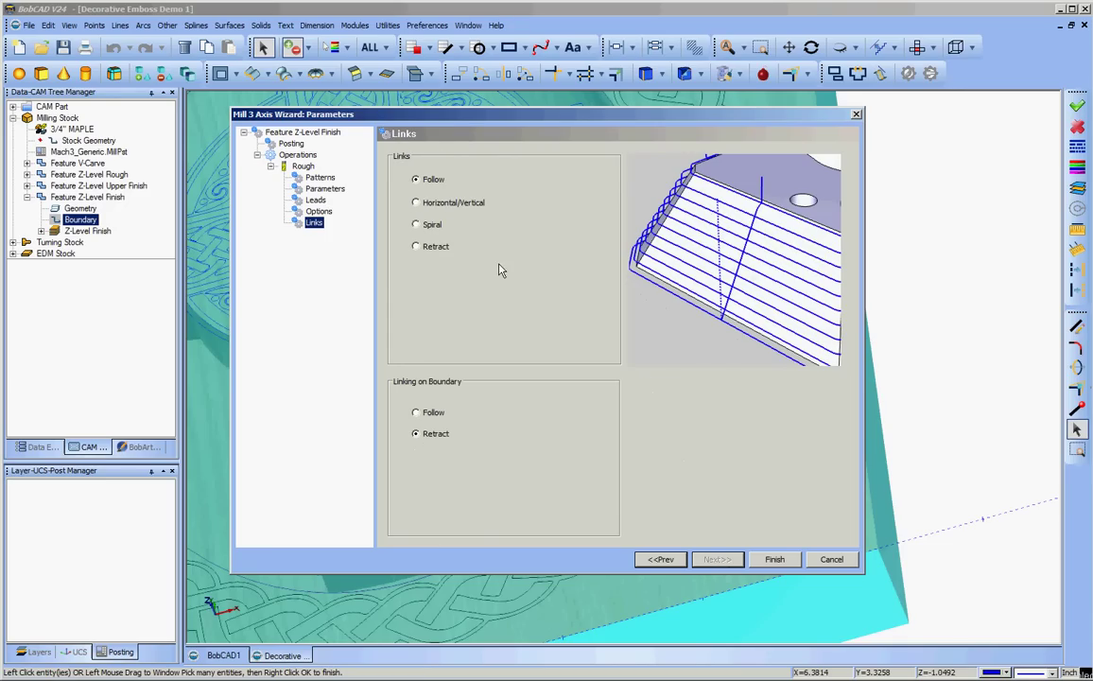
{"action": "left_click", "coordinate": [417, 413]}
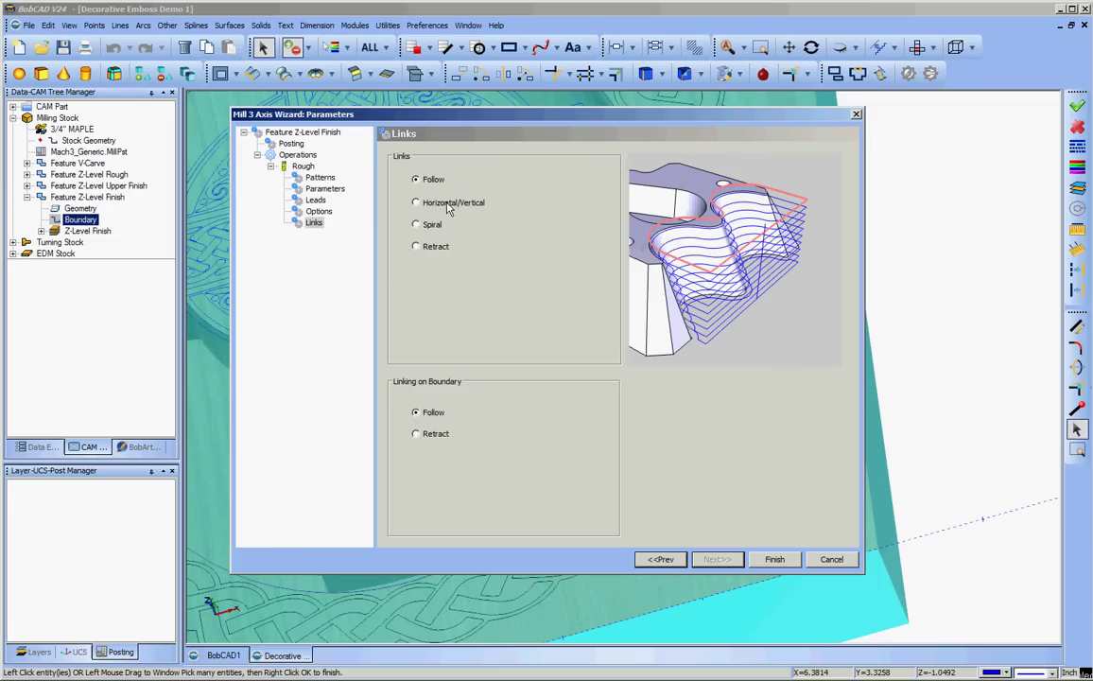
{"action": "left_click", "coordinate": [774, 559]}
{"action": "scroll", "coordinate": [516, 436], "scroll_direction": "down", "scroll_amount": 5}
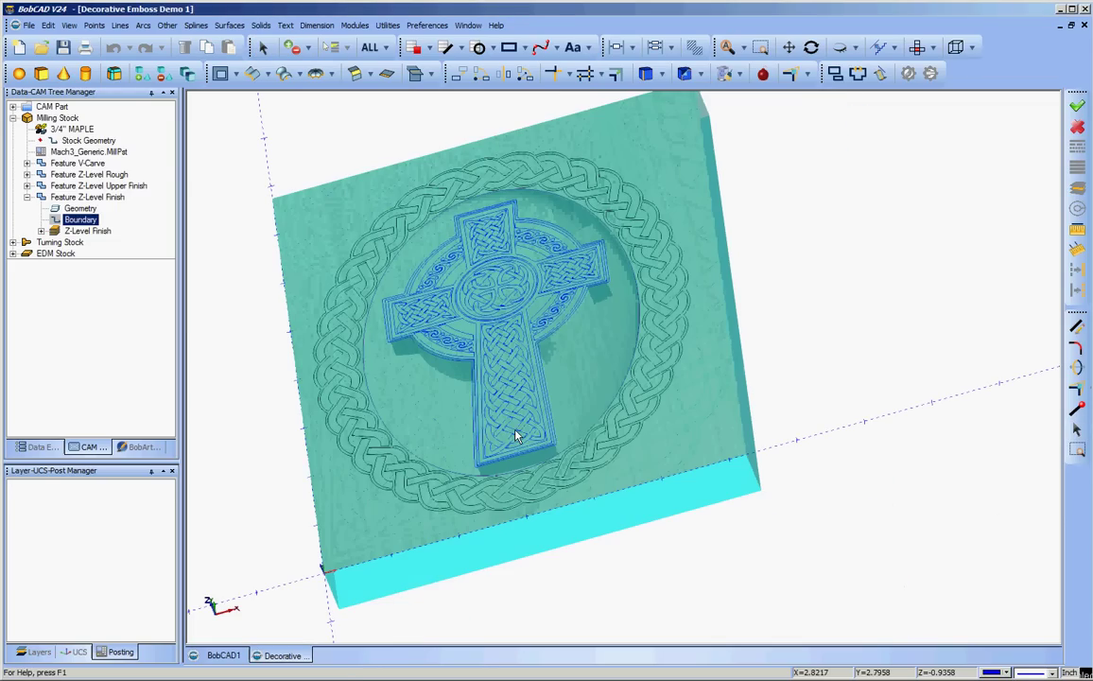
{"action": "middle_click_drag", "start_coordinate": [686, 278], "coordinate": [712, 249]}
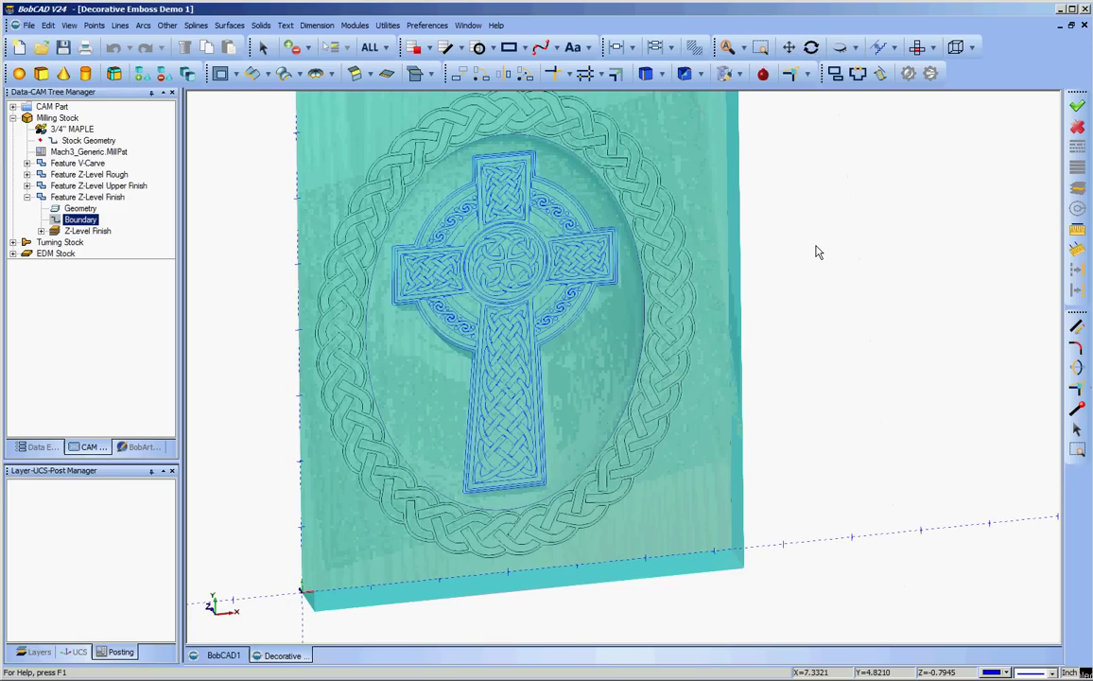